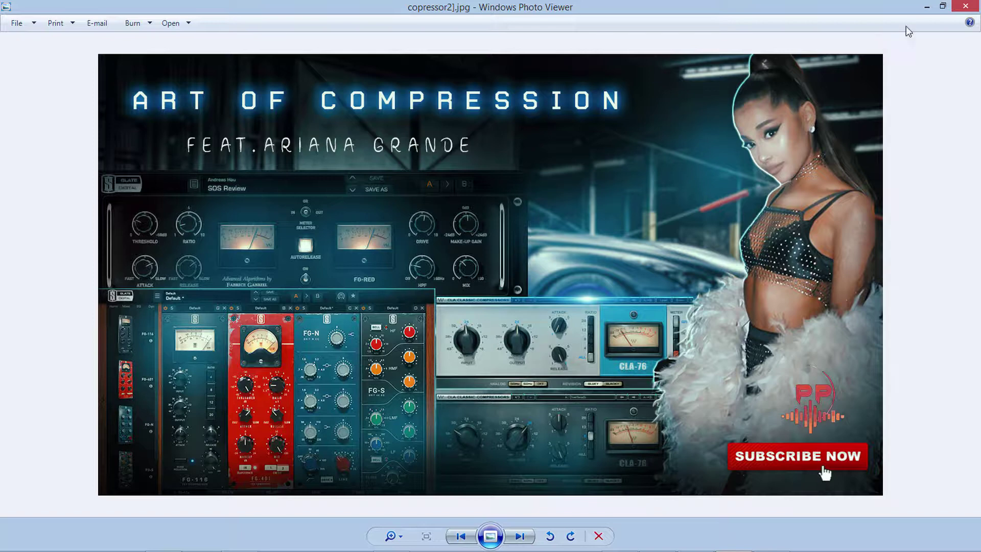
Switch to the Studio One song and remove the PuigTecEQ insert from the DRUMS COMP channel in the mixing console
{"action": "left_click", "coordinate": [926, 8]}
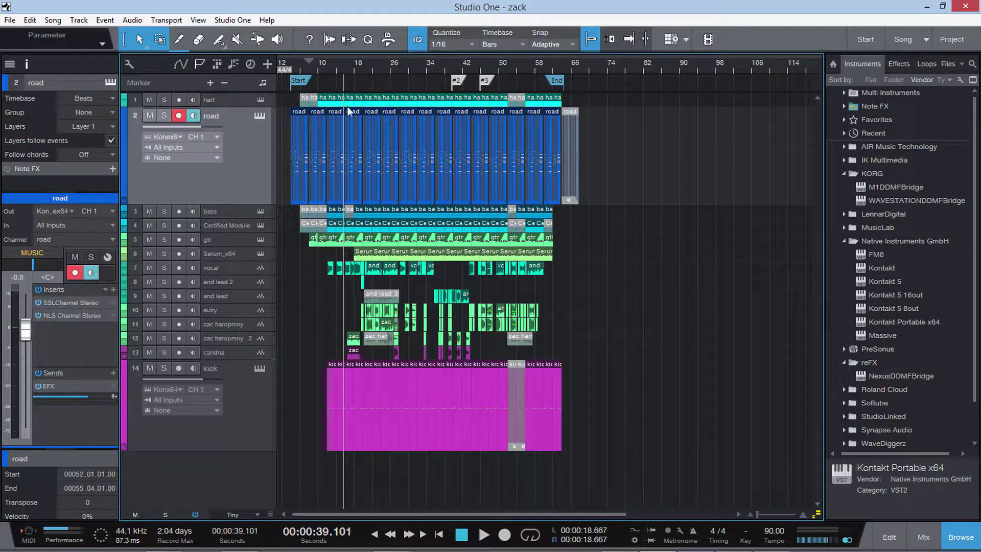
{"action": "left_click", "coordinate": [332, 66]}
{"action": "left_click", "coordinate": [923, 536]}
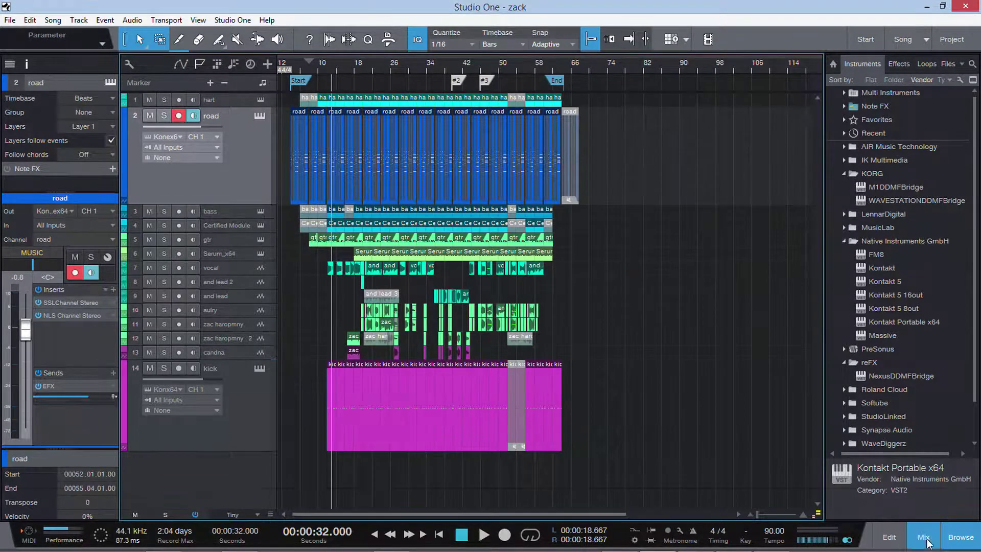
{"action": "left_click_drag", "start_coordinate": [570, 481], "coordinate": [784, 480]}
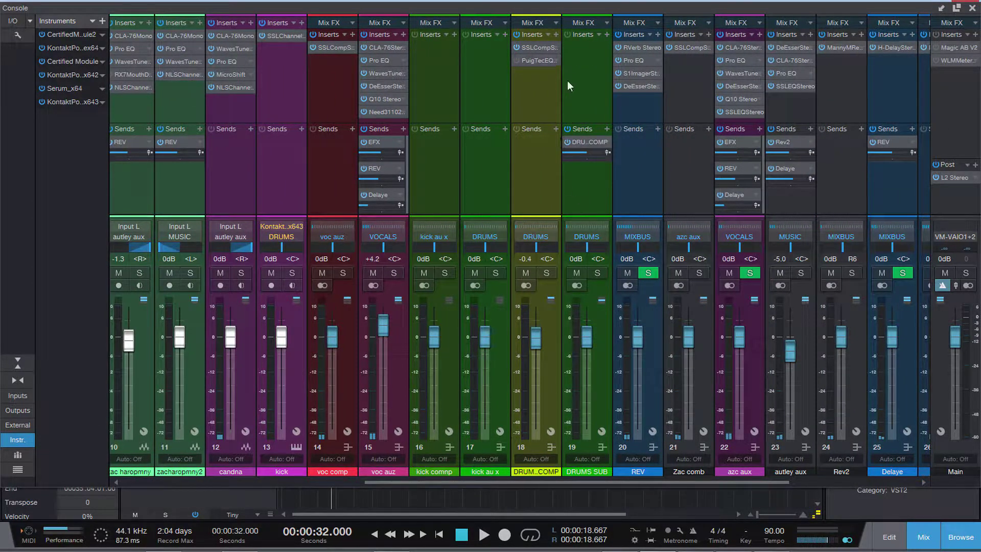
{"action": "right_click", "coordinate": [555, 60]}
{"action": "left_click", "coordinate": [619, 191]}
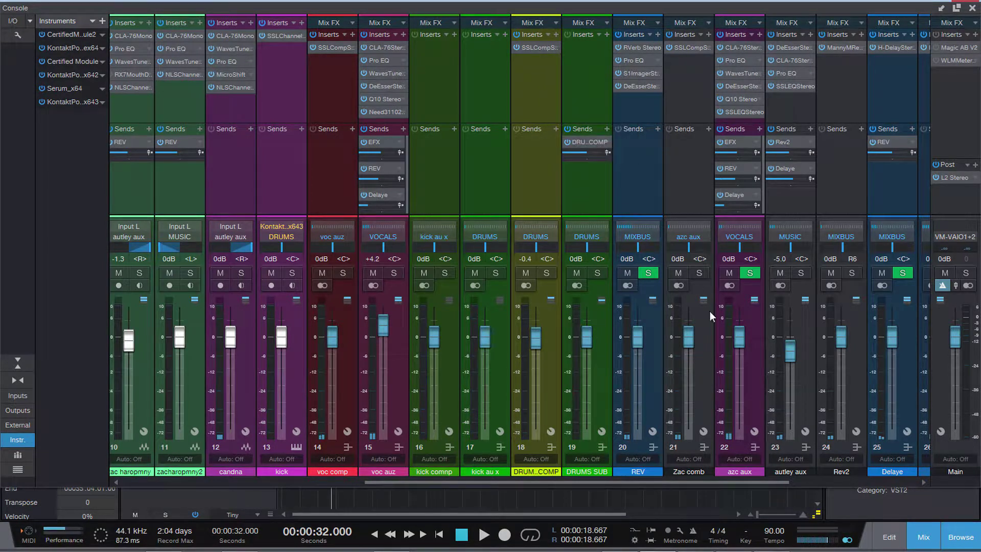
Inspect the Vintage Open Deck and TR5 Bus Compressor inserts on the MIXBUS channel, closing their windows and the console
{"action": "left_click_drag", "start_coordinate": [745, 479], "coordinate": [931, 479]}
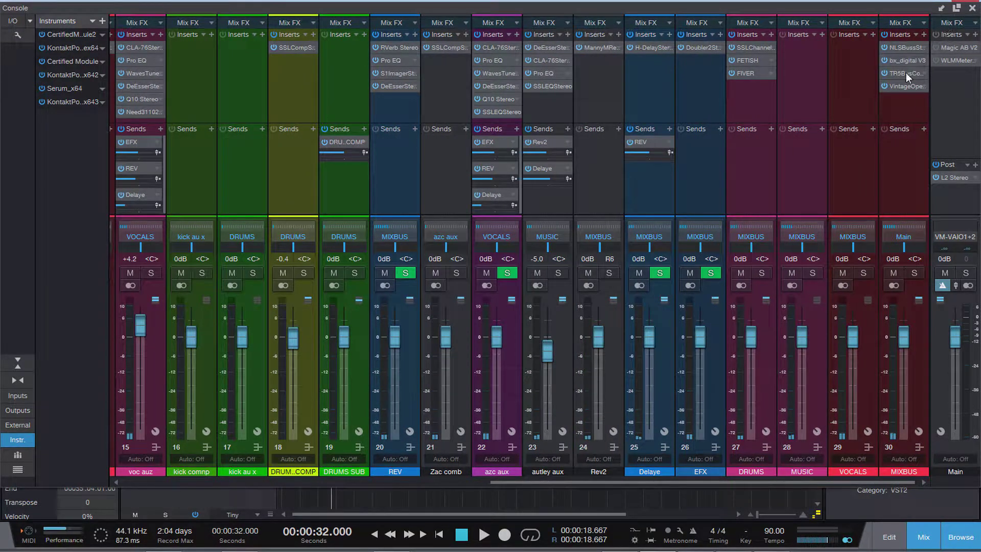
{"action": "left_click", "coordinate": [901, 86]}
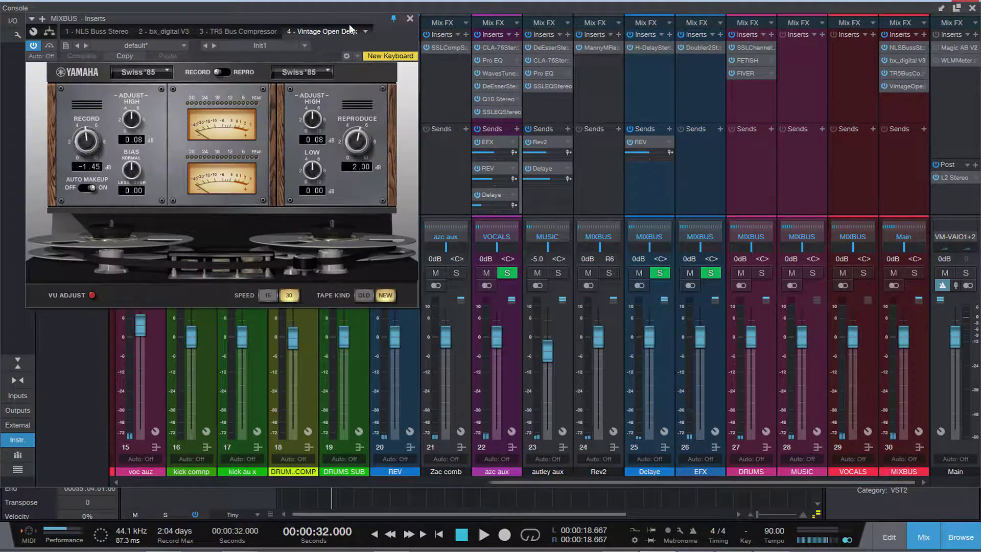
{"action": "left_click", "coordinate": [410, 18]}
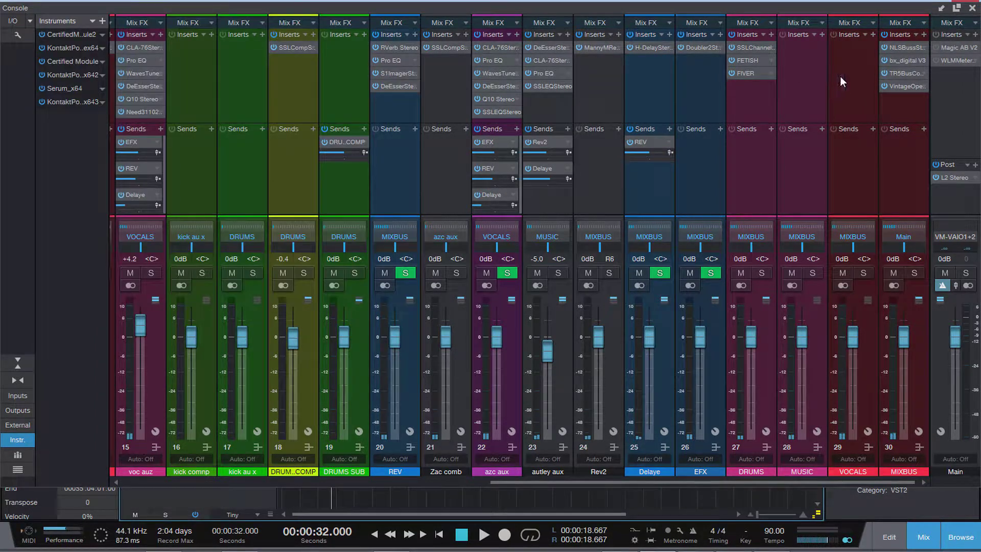
{"action": "left_click", "coordinate": [902, 72]}
{"action": "left_click", "coordinate": [797, 92]}
{"action": "left_click", "coordinate": [972, 8]}
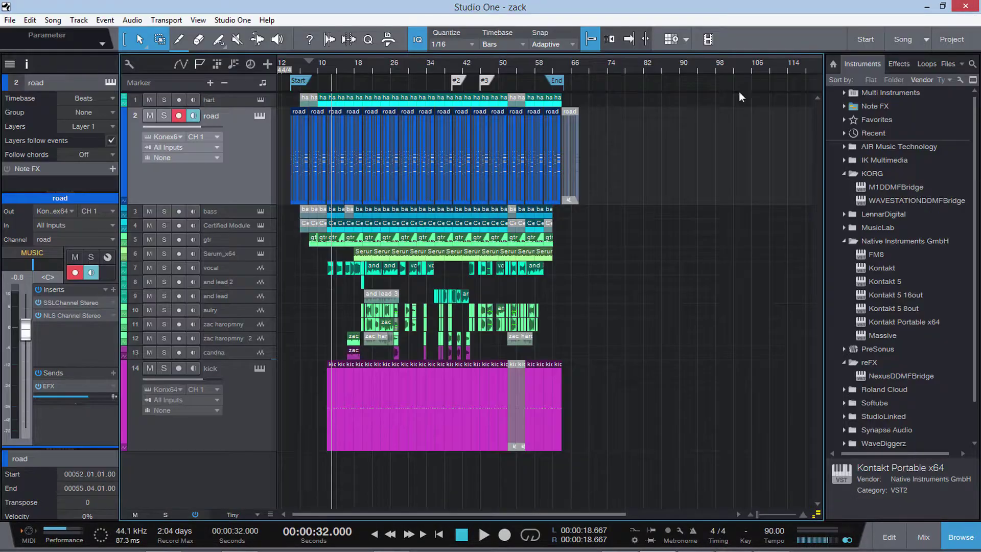
View the Certified Module track's drum instrument and close its window
{"action": "left_click", "coordinate": [296, 69]}
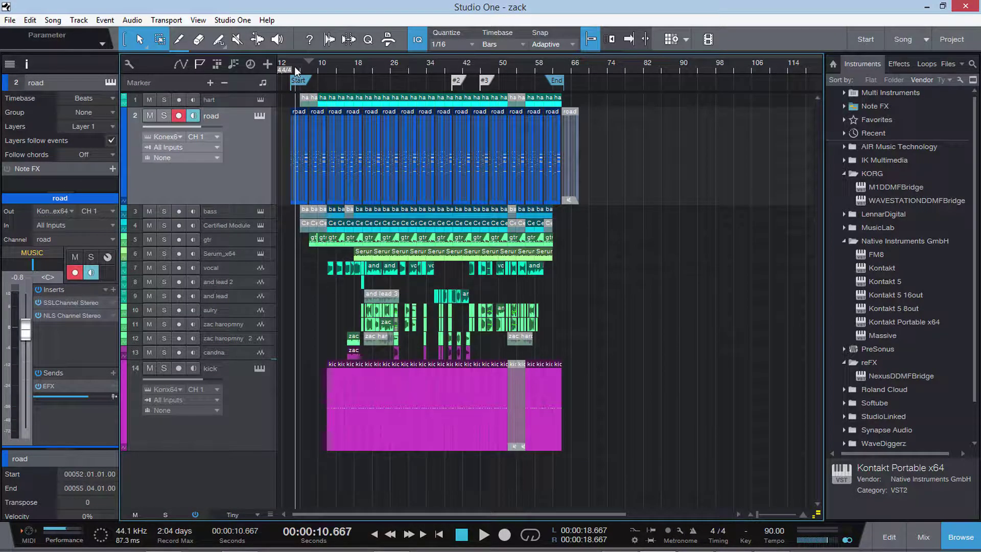
{"action": "left_click", "coordinate": [291, 66]}
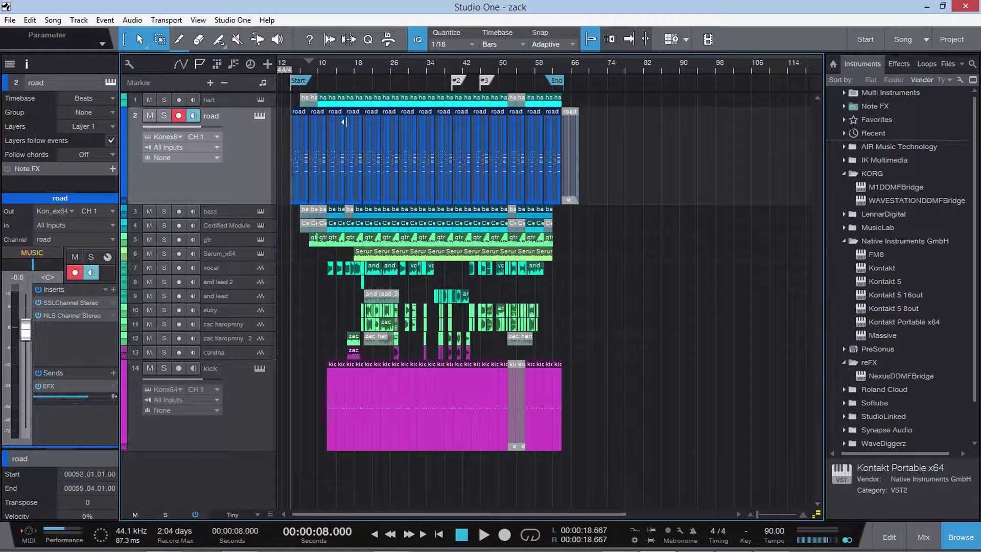
{"action": "left_click", "coordinate": [302, 68]}
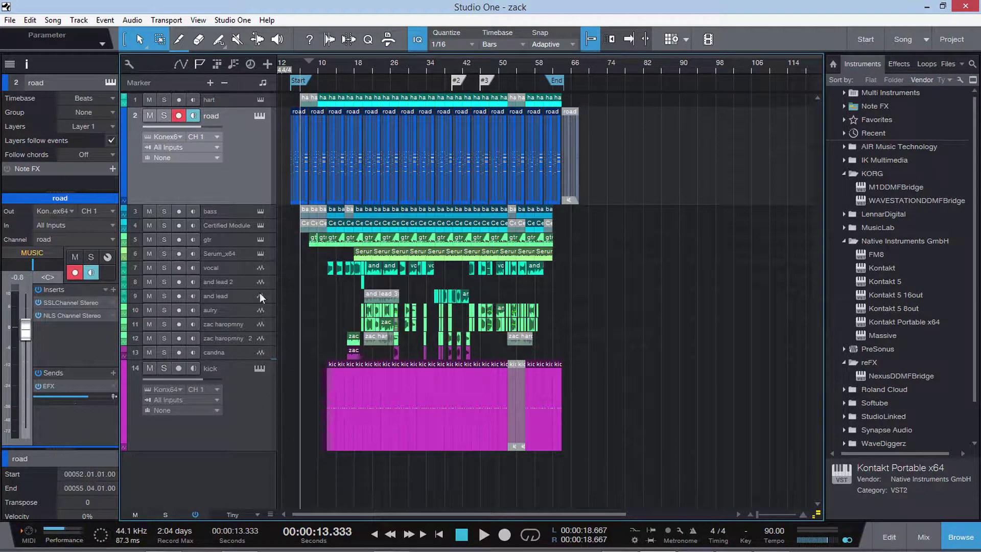
{"action": "left_click", "coordinate": [253, 225]}
{"action": "left_click", "coordinate": [260, 225]}
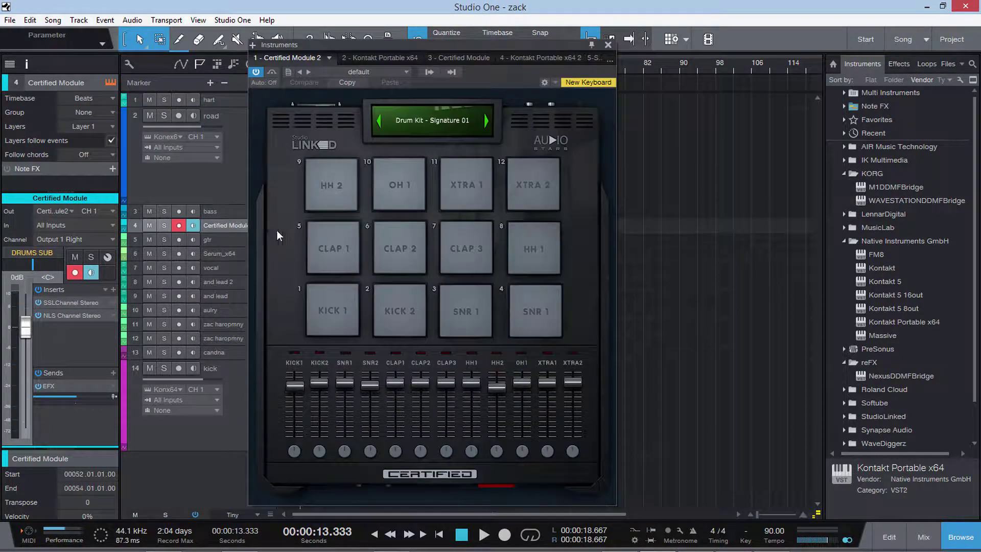
{"action": "left_click", "coordinate": [608, 44]}
Mute the kick track and play the song from about 21.3 seconds
{"action": "left_click", "coordinate": [243, 397]}
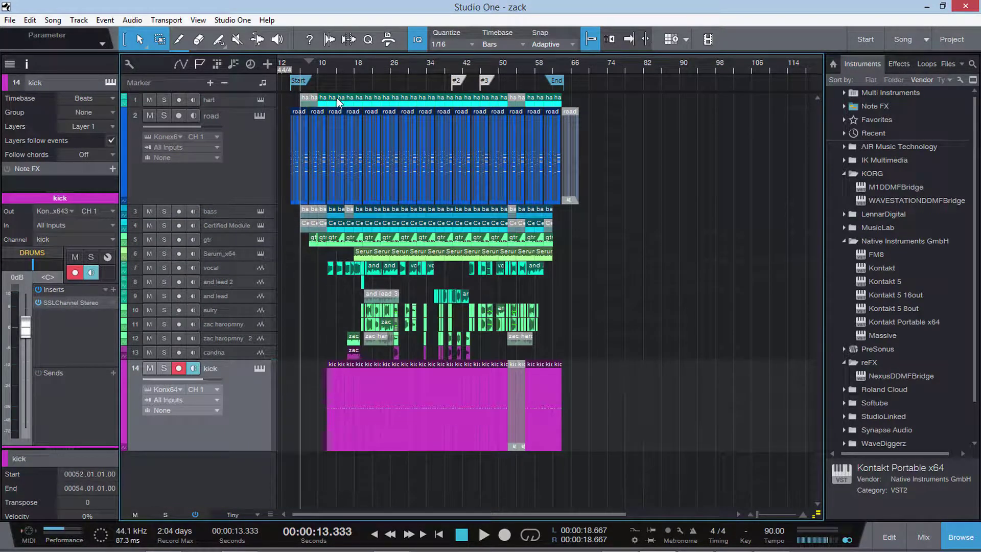
{"action": "left_click", "coordinate": [322, 64]}
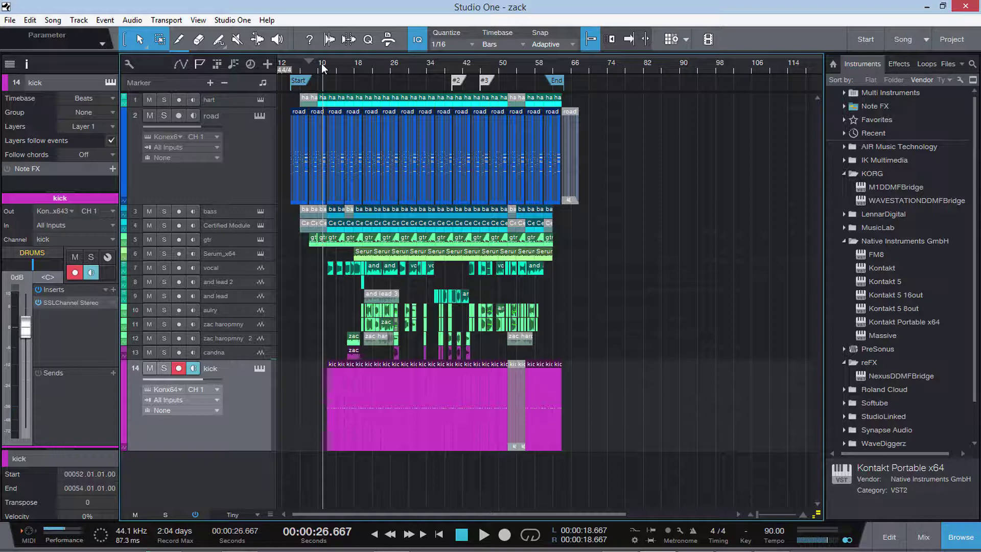
{"action": "left_click", "coordinate": [148, 369]}
{"action": "left_click", "coordinate": [314, 67]}
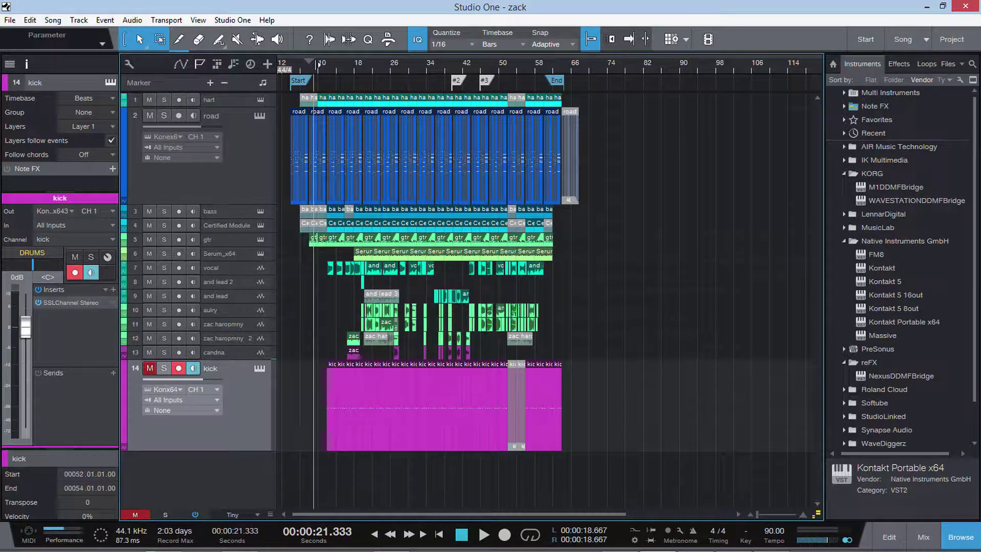
{"action": "key", "text": "space"}
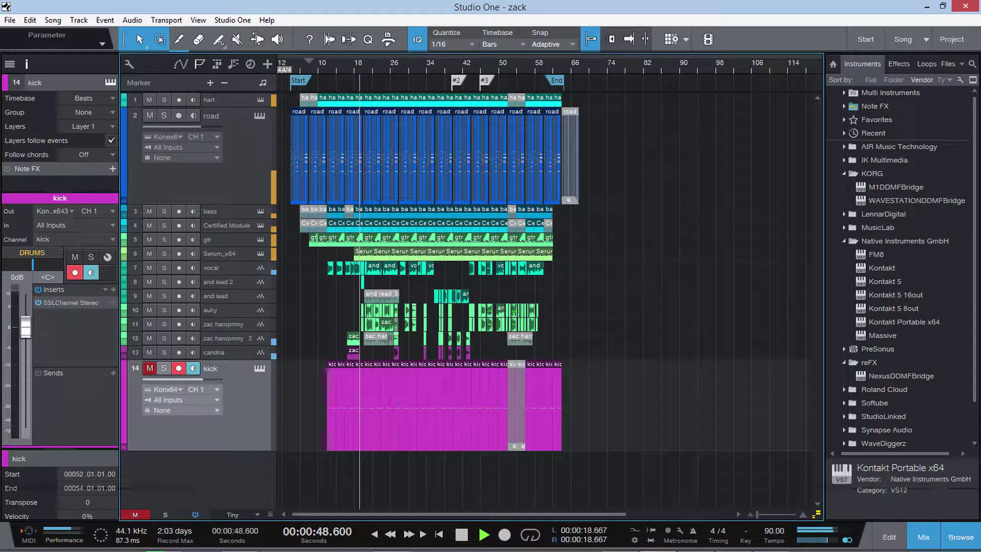
Deactivate the Vintage Open Deck insert on the MIXBUS channel during playback, then close the console and stop the song
{"action": "left_click", "coordinate": [924, 540]}
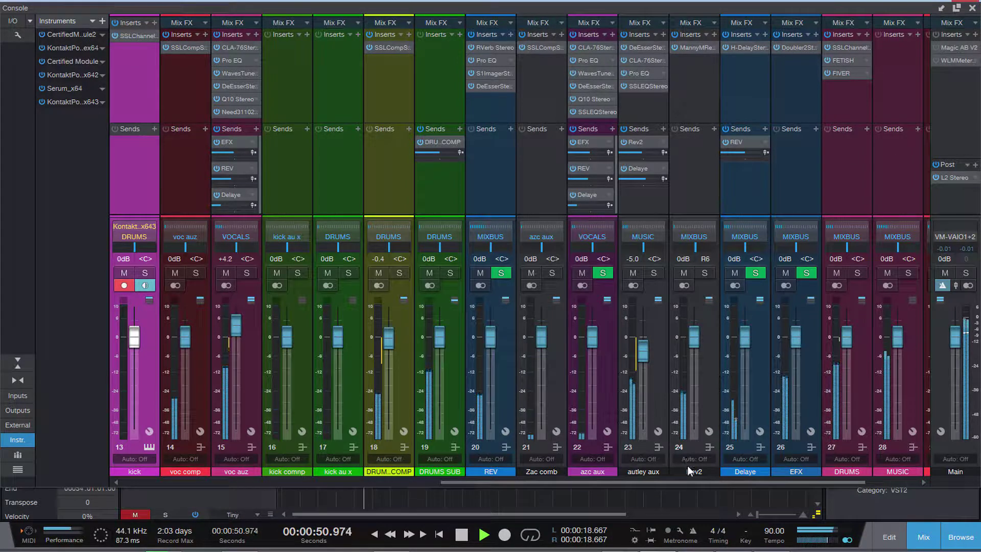
{"action": "left_click_drag", "start_coordinate": [698, 480], "coordinate": [860, 477]}
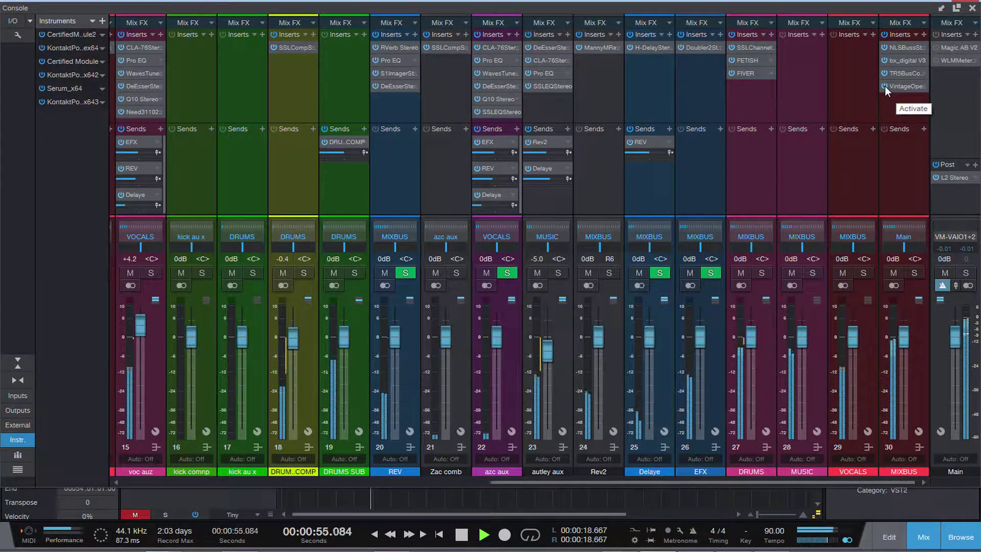
{"action": "left_click", "coordinate": [885, 86]}
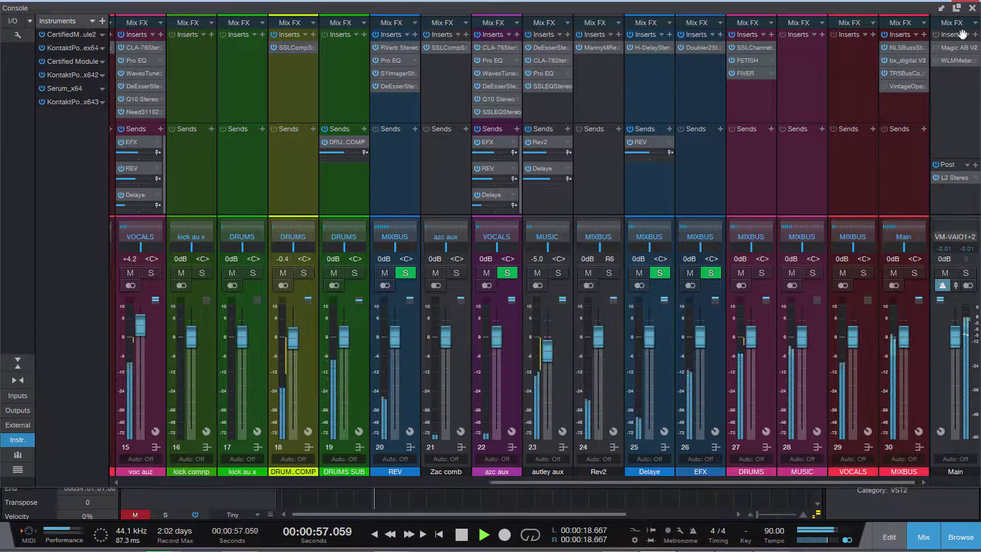
{"action": "left_click", "coordinate": [972, 8]}
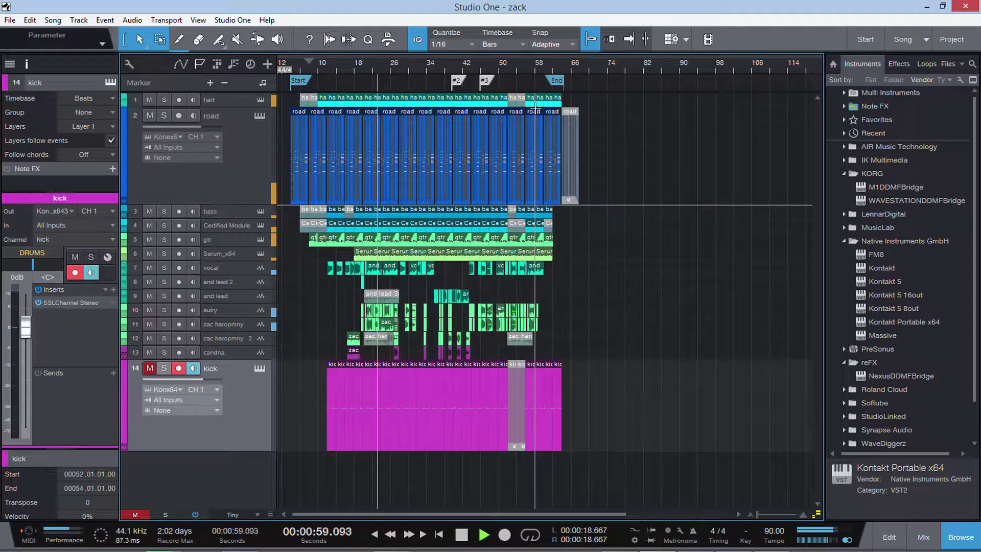
{"action": "key", "text": "space"}
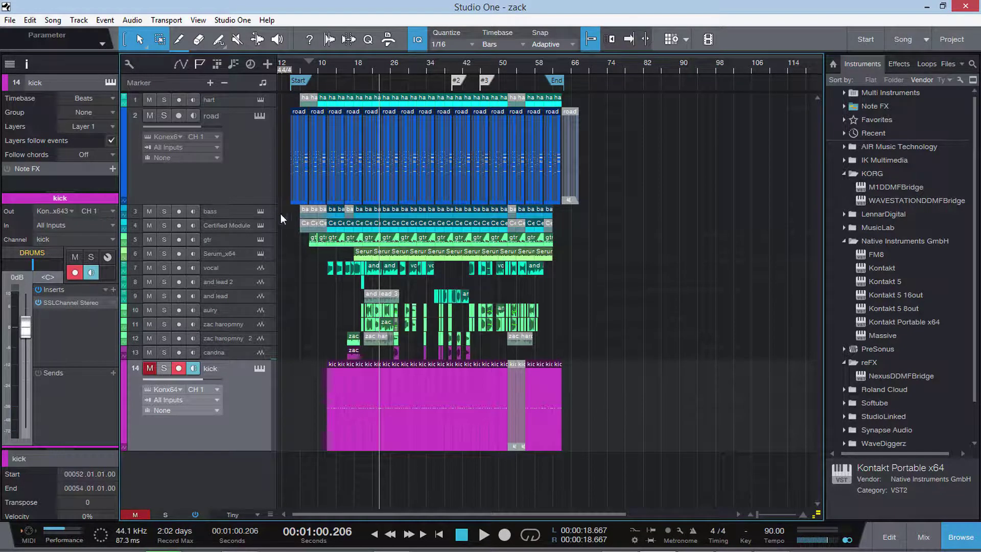
Place the playhead at about 34.7 seconds and look over the bus channels in the mixing console
{"action": "left_click", "coordinate": [346, 65]}
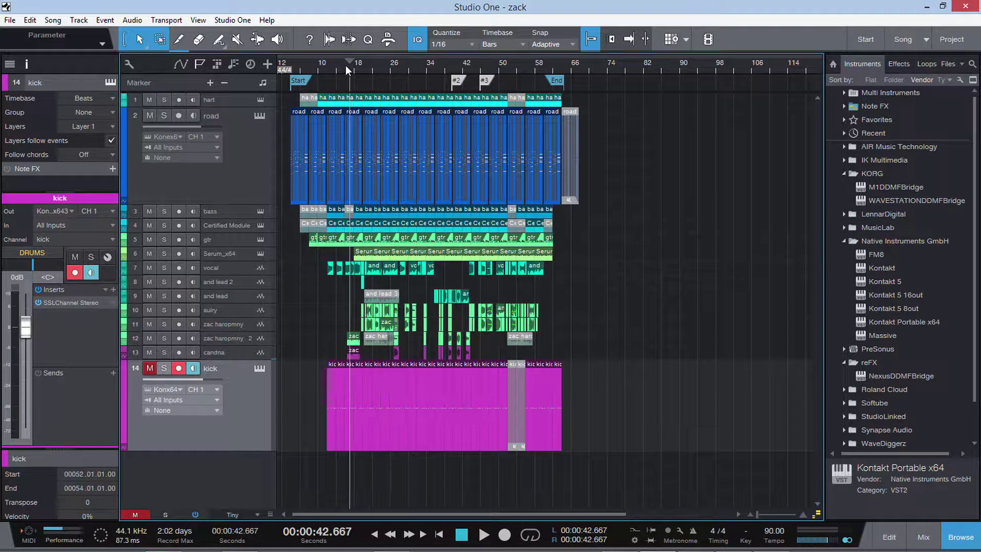
{"action": "left_click", "coordinate": [336, 64]}
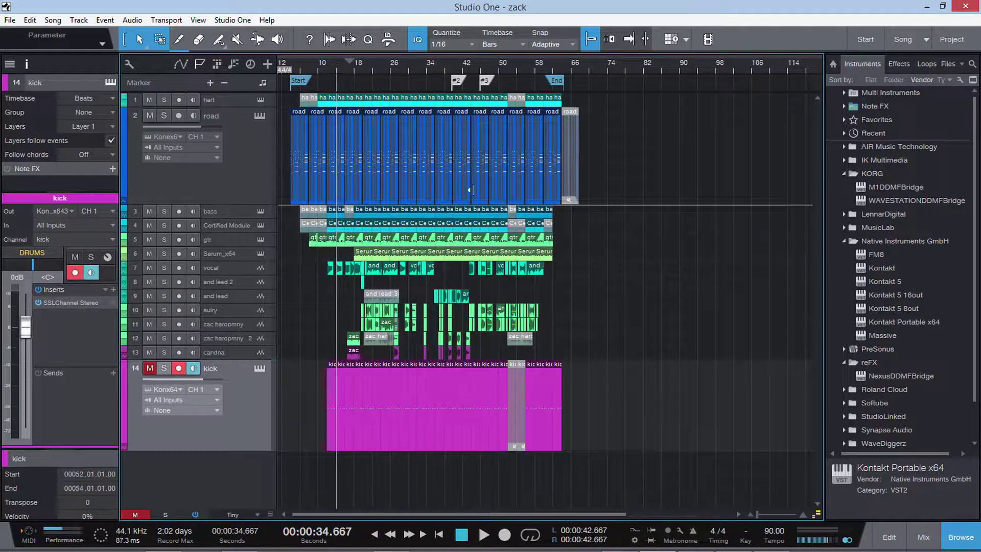
{"action": "left_click", "coordinate": [924, 538]}
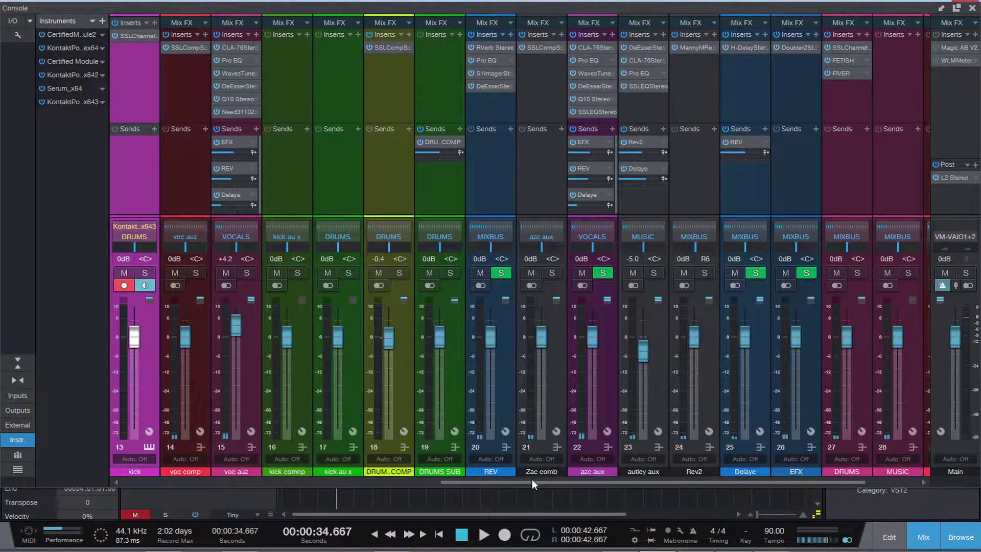
{"action": "left_click_drag", "start_coordinate": [532, 482], "coordinate": [563, 480]}
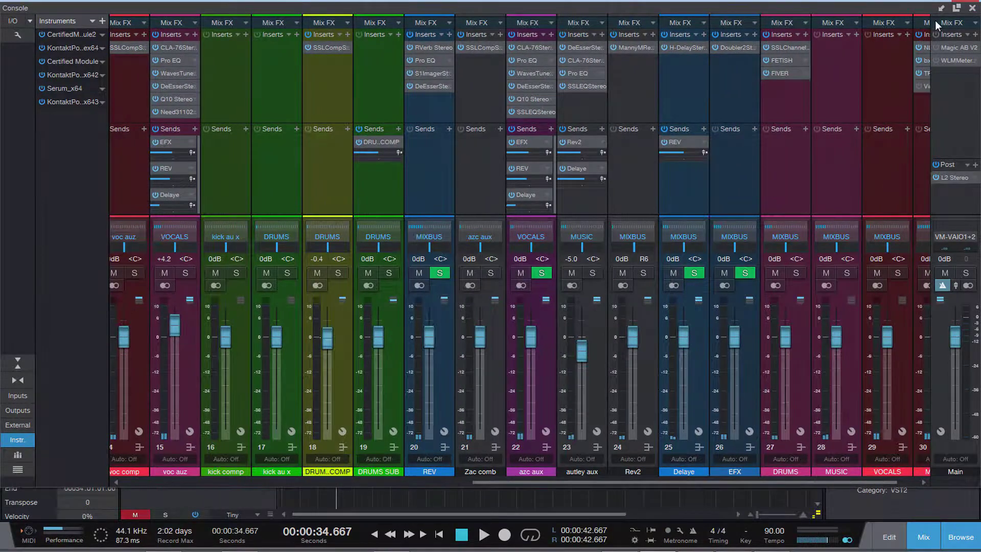
{"action": "left_click", "coordinate": [972, 8]}
Solo the Certified Module drum track during playback, then stop the song and close the instrument window
{"action": "left_click", "coordinate": [236, 229]}
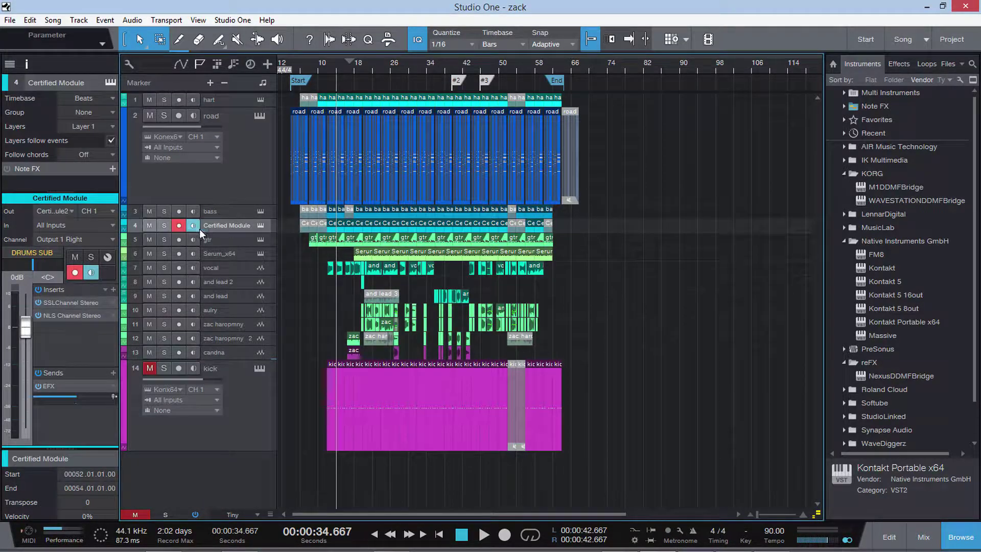
{"action": "left_click", "coordinate": [261, 226]}
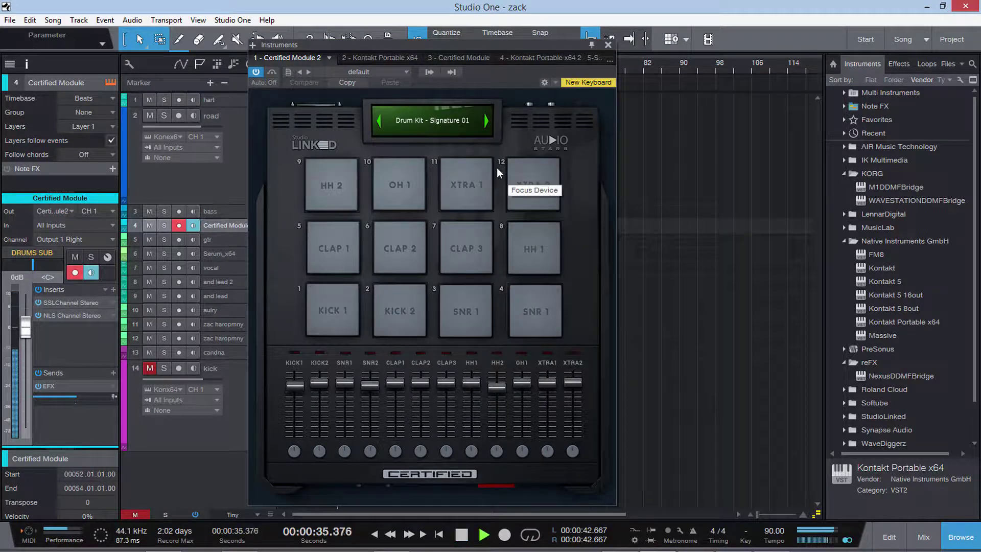
{"action": "left_click", "coordinate": [164, 226]}
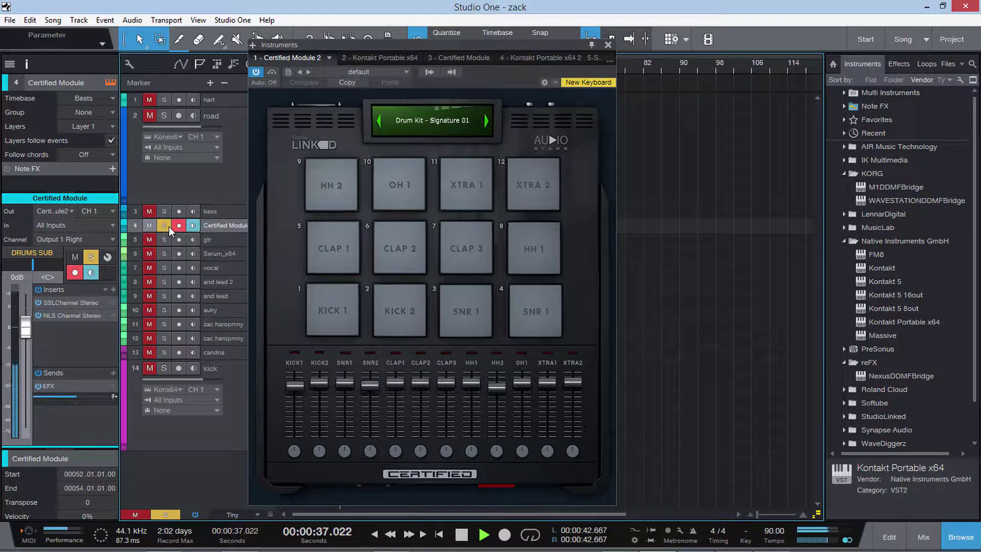
{"action": "key", "text": "space"}
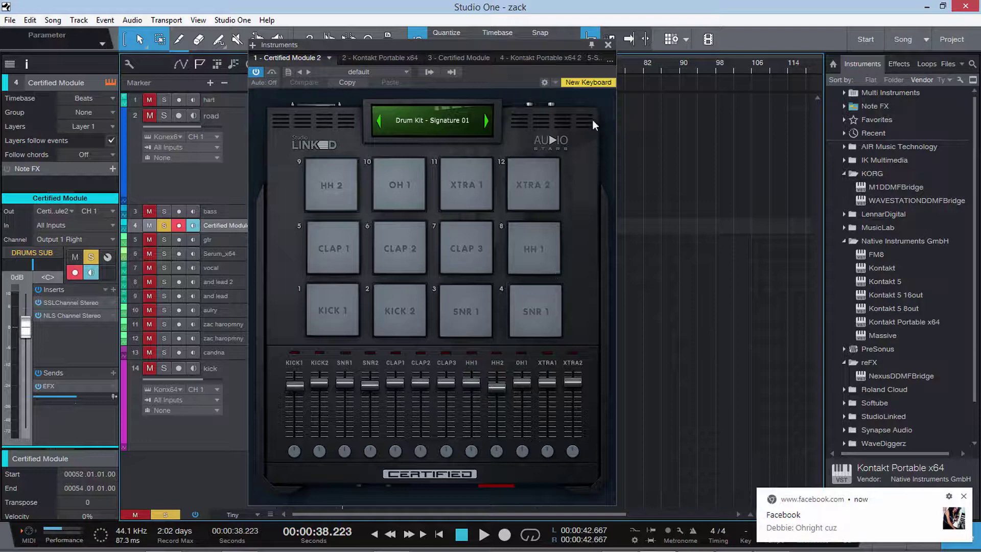
{"action": "left_click", "coordinate": [607, 45]}
{"action": "left_click", "coordinate": [962, 495]}
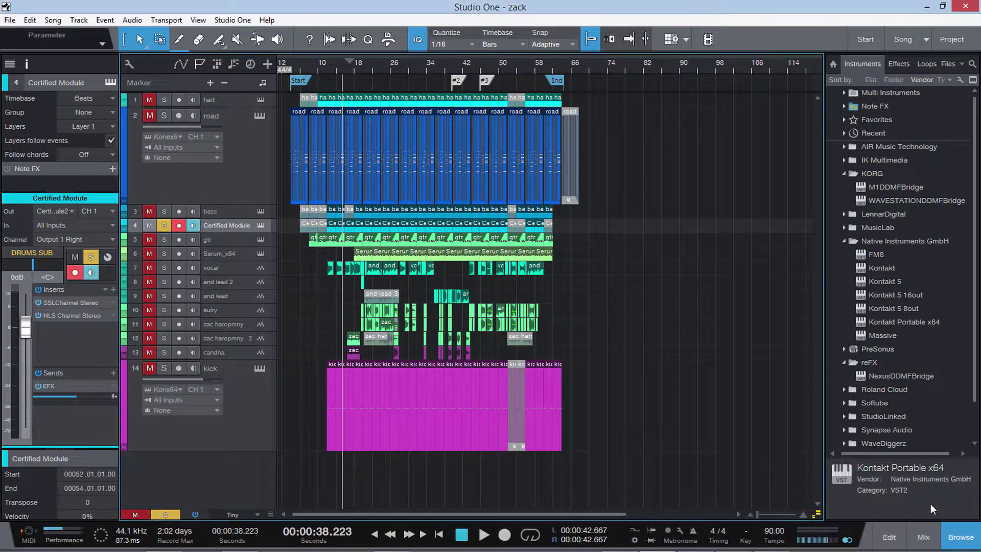
Unmute the DRUMS COMP channel alongside the soloed DRUMS SUB and view its SSLComp Stereo compressor settings
{"action": "left_click", "coordinate": [932, 542]}
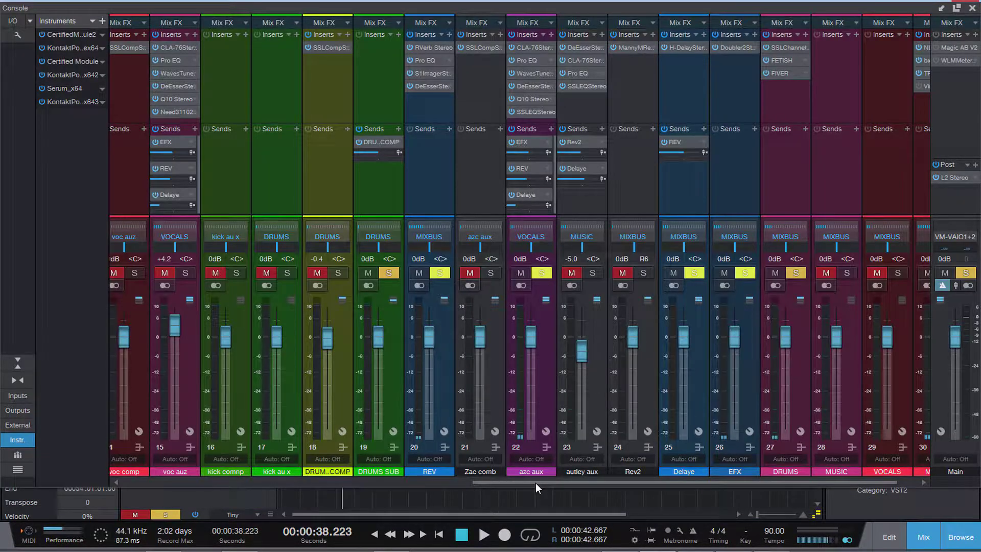
{"action": "left_click_drag", "start_coordinate": [536, 483], "coordinate": [456, 480]}
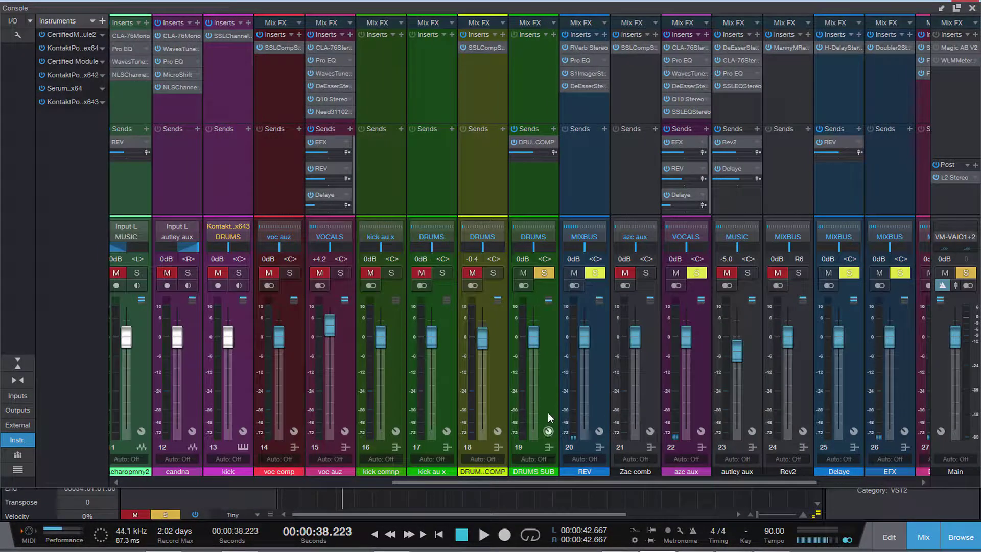
{"action": "left_click", "coordinate": [537, 388]}
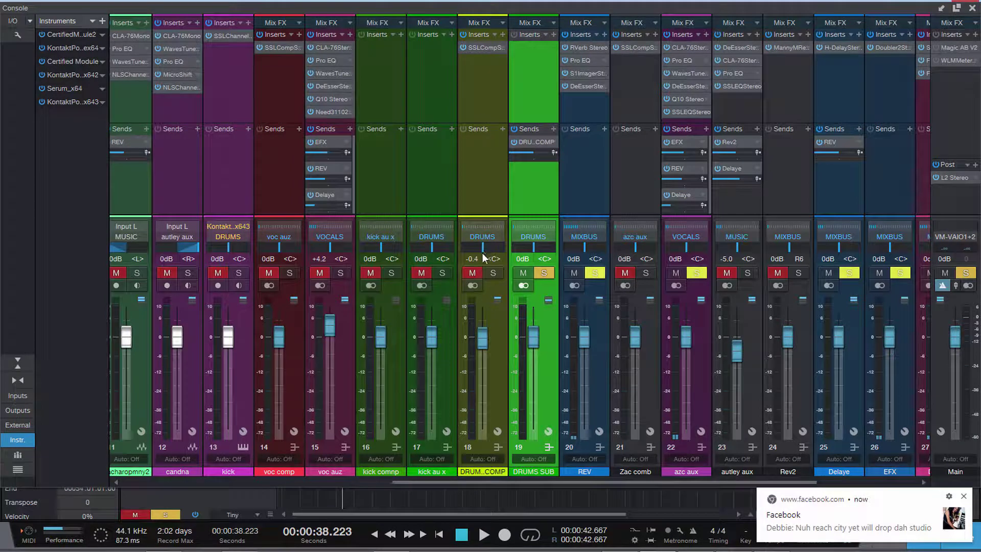
{"action": "left_click", "coordinate": [474, 273]}
{"action": "double_click", "coordinate": [484, 47]}
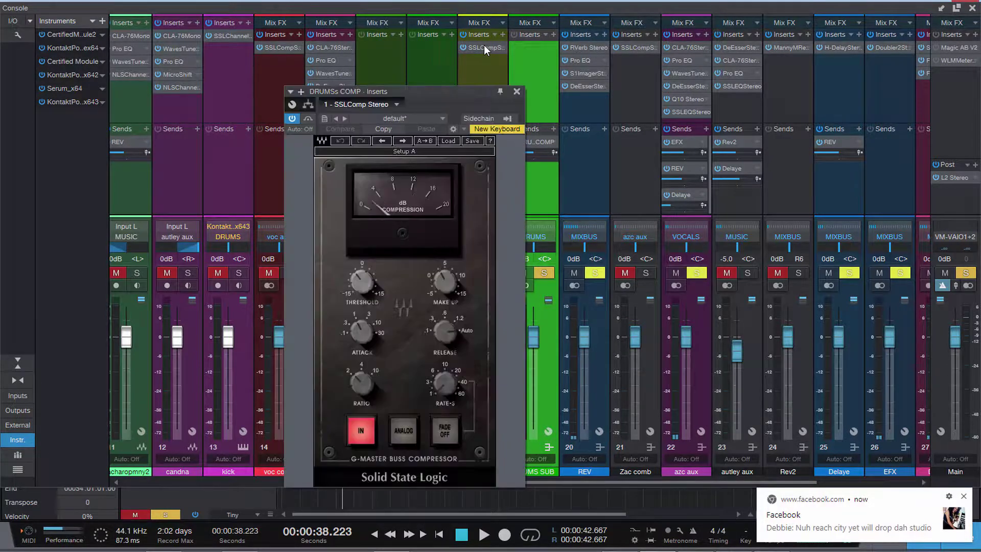
{"action": "left_click", "coordinate": [517, 92]}
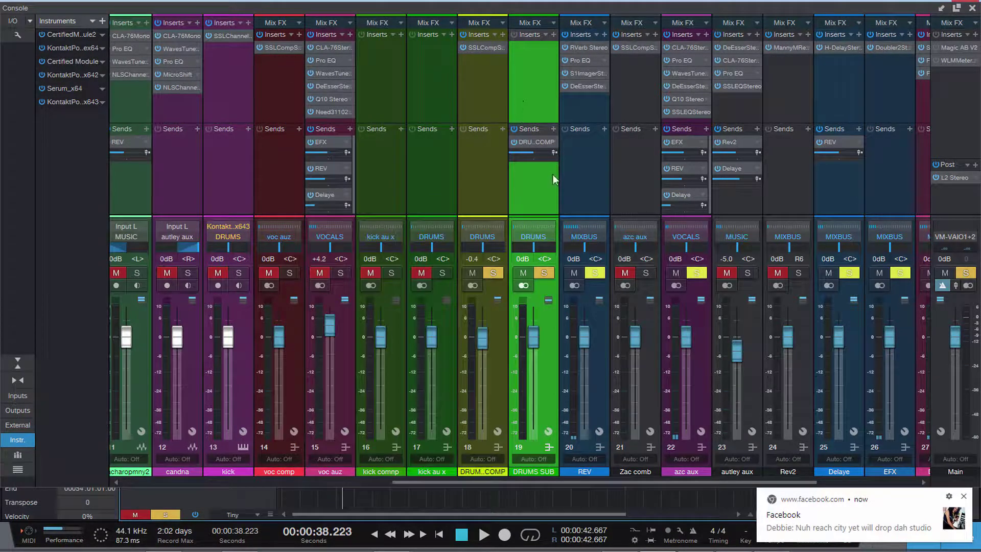
Play a short section of the drums, then view the DRUMS bus's SSLChannel Stereo insert during playback, stop the song and close the plug-in
{"action": "key", "text": "space"}
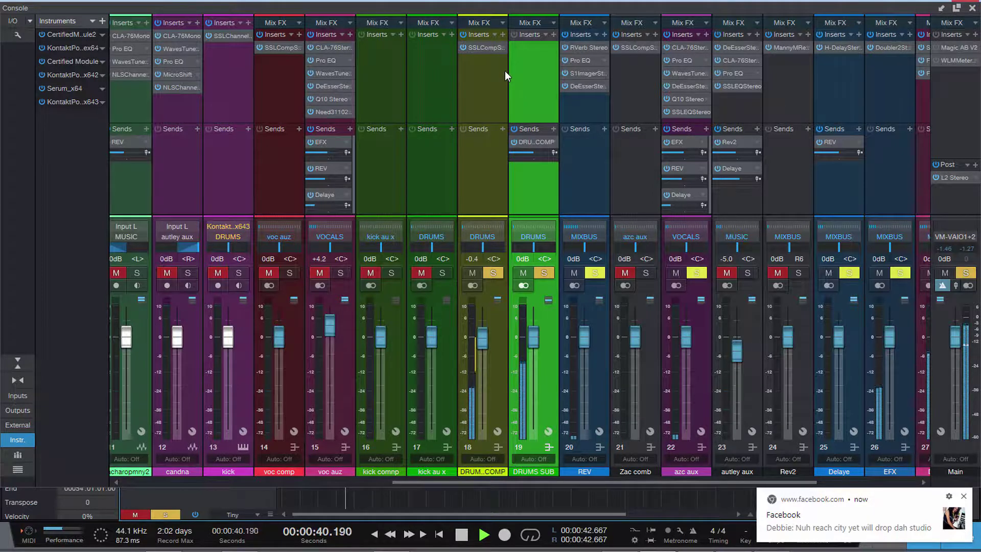
{"action": "key", "text": "space"}
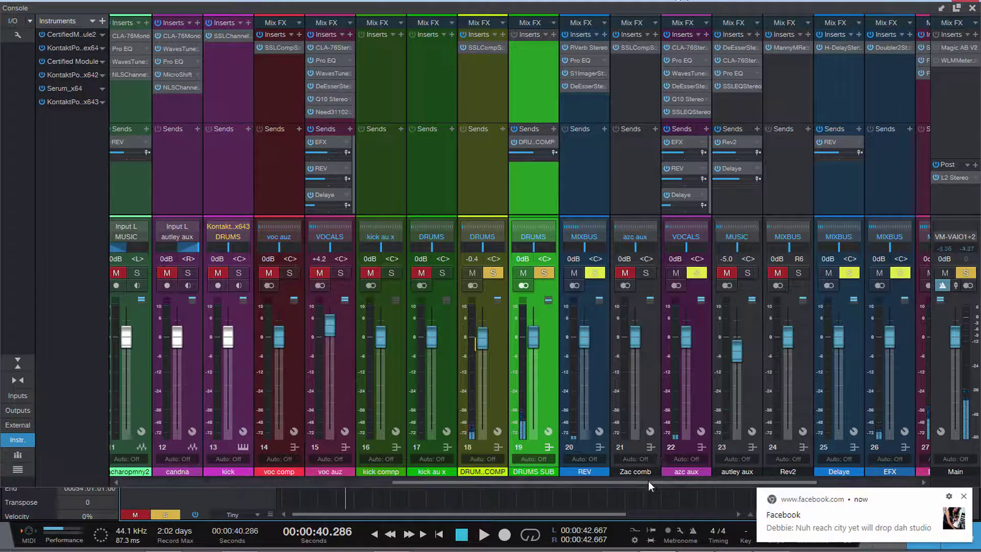
{"action": "left_click_drag", "start_coordinate": [648, 480], "coordinate": [723, 480]}
{"action": "left_click", "coordinate": [816, 379]}
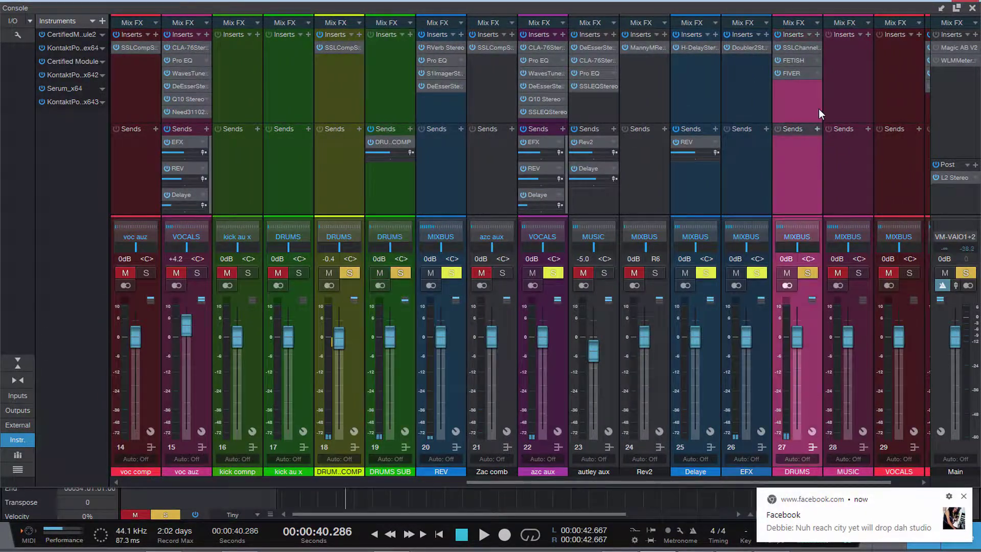
{"action": "left_click", "coordinate": [802, 49]}
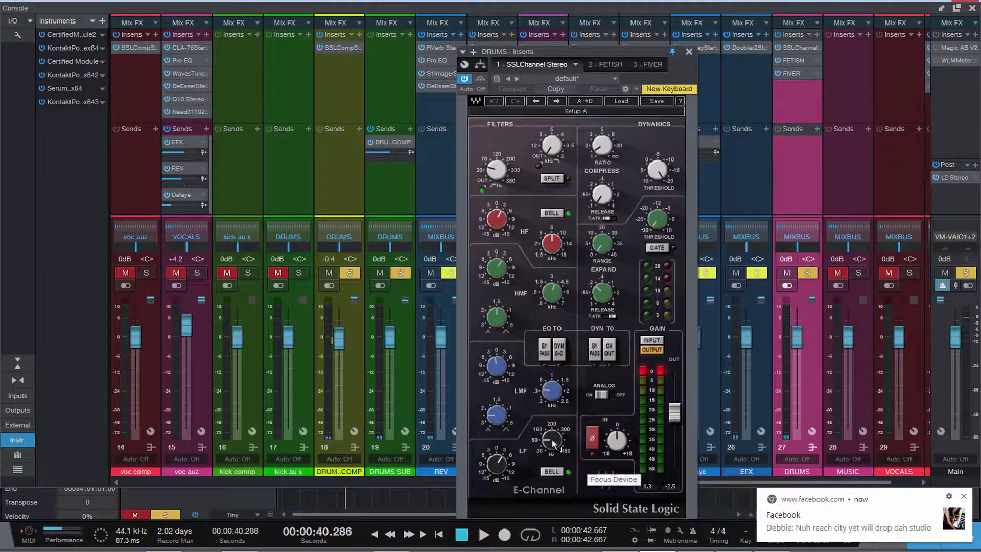
{"action": "mouse_move", "coordinate": [500, 464]}
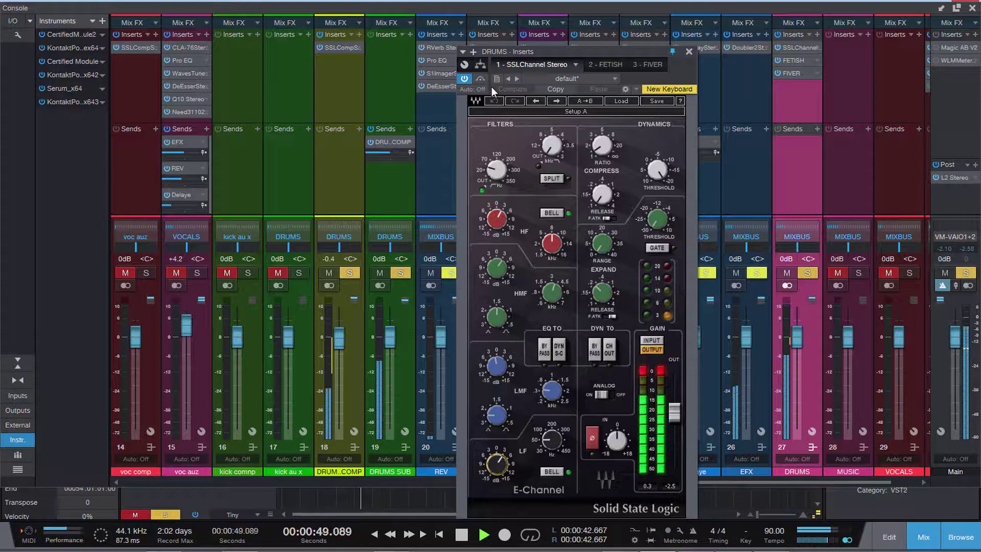
{"action": "key", "text": "space"}
{"action": "left_click", "coordinate": [688, 51]}
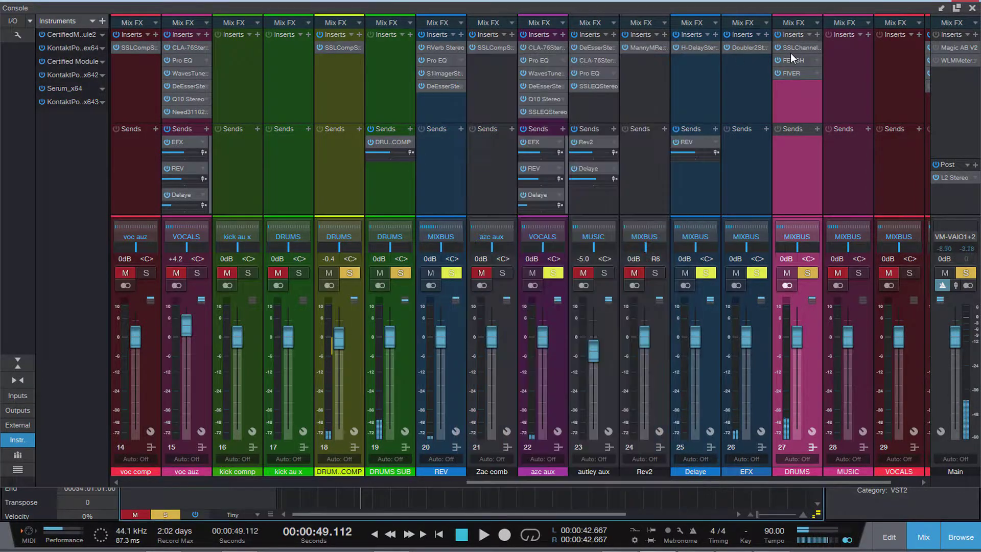
Open the FETISH compressor on the DRUMS bus and compare its bypassed and active sound during playback
{"action": "left_click", "coordinate": [794, 60]}
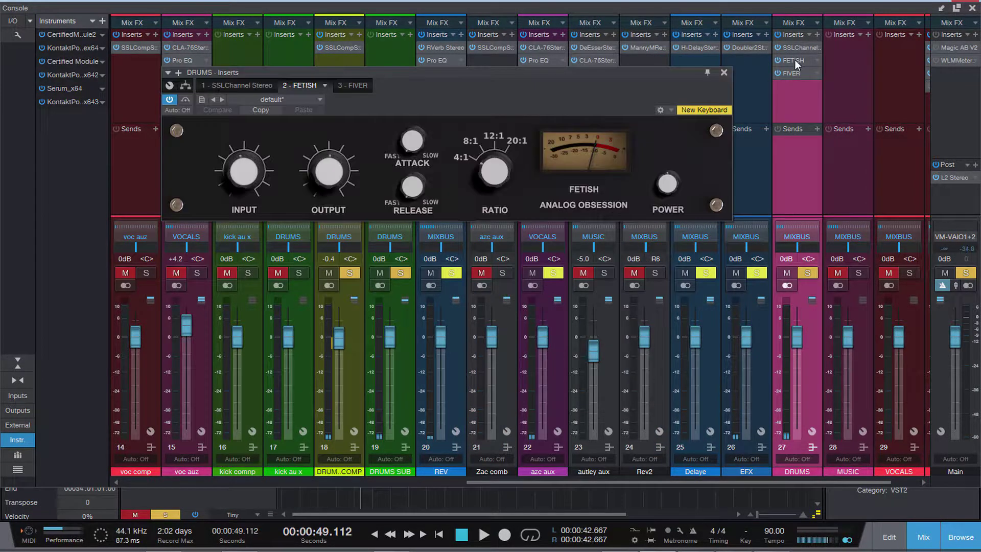
{"action": "left_click_drag", "start_coordinate": [560, 68], "coordinate": [559, 97]}
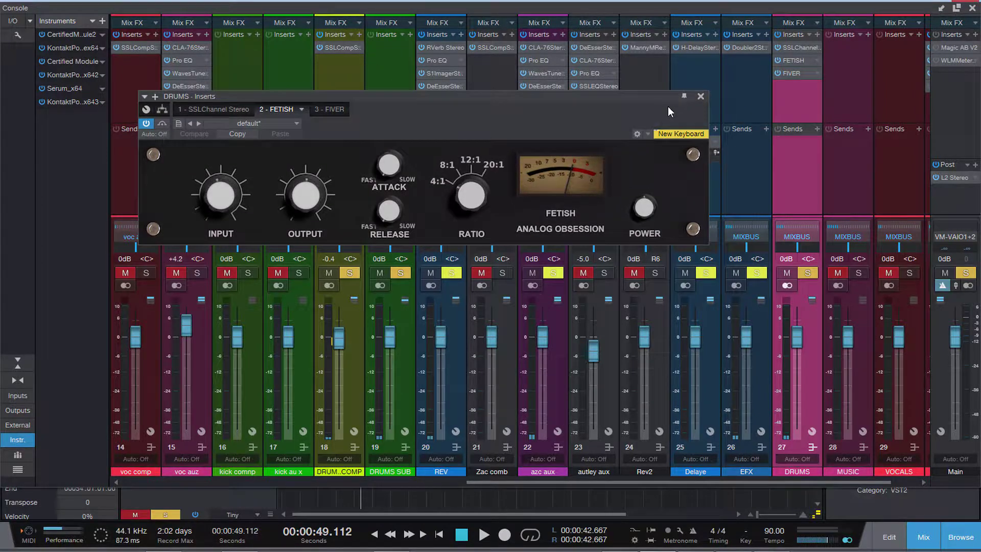
{"action": "left_click_drag", "start_coordinate": [444, 97], "coordinate": [475, 115]}
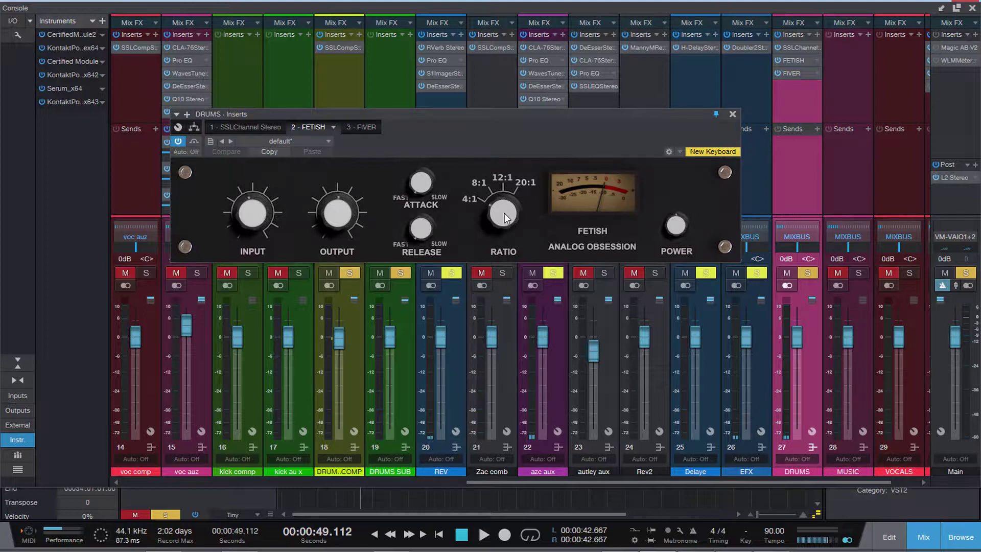
{"action": "key", "text": "space"}
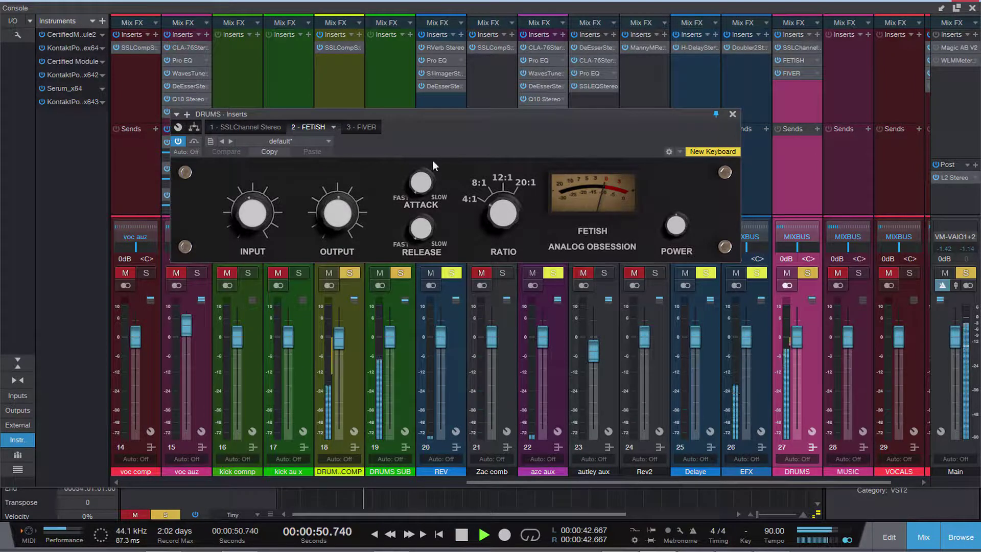
{"action": "left_click_drag", "start_coordinate": [455, 112], "coordinate": [466, 112]}
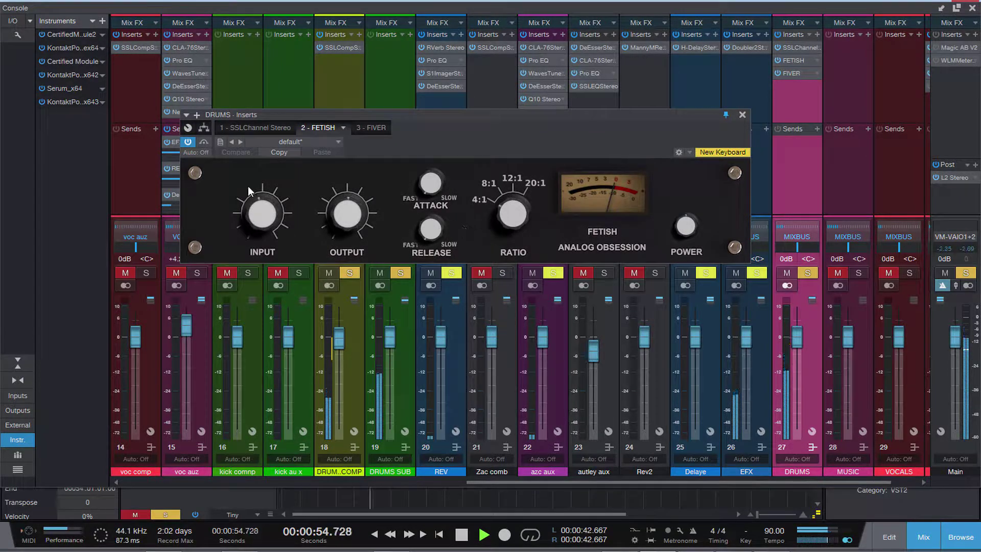
{"action": "left_click", "coordinate": [204, 142]}
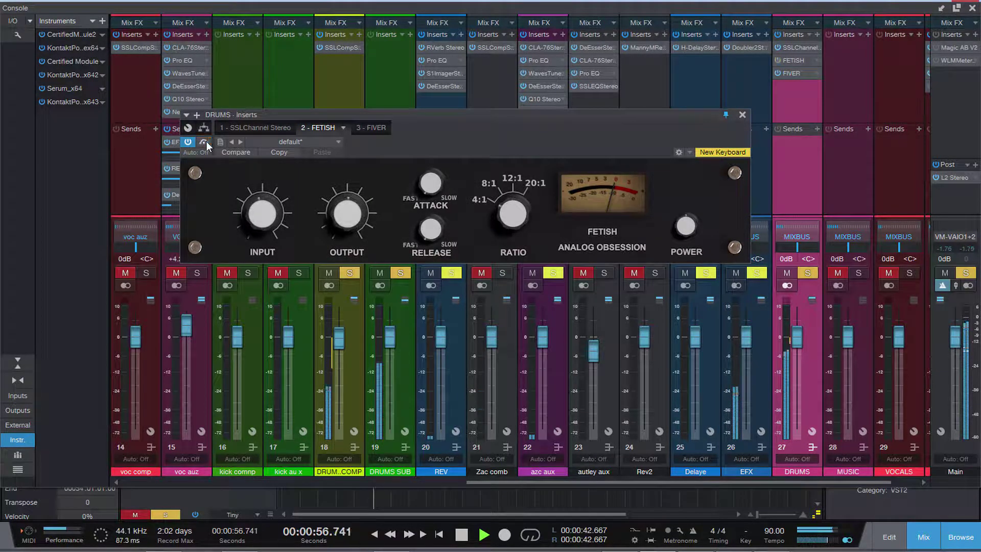
Stop the song, view the copressor2].jpg image in Windows Photo Viewer, and return to the console
{"action": "key", "text": "space"}
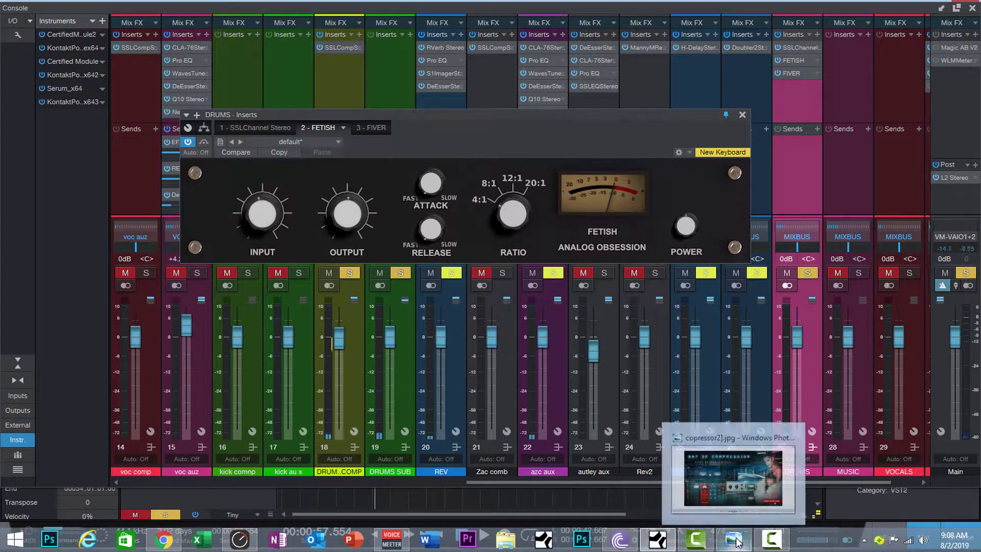
{"action": "left_click", "coordinate": [736, 541]}
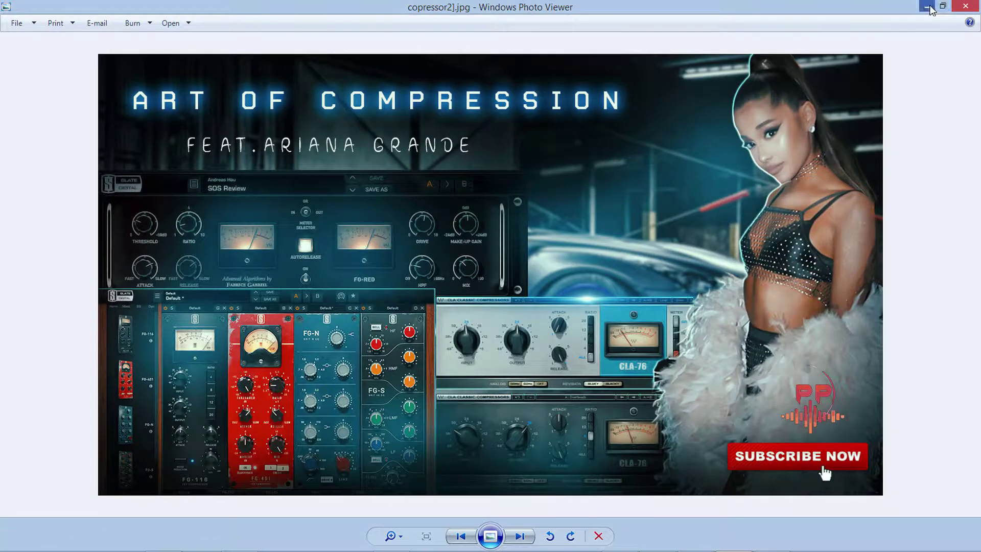
{"action": "left_click", "coordinate": [929, 7]}
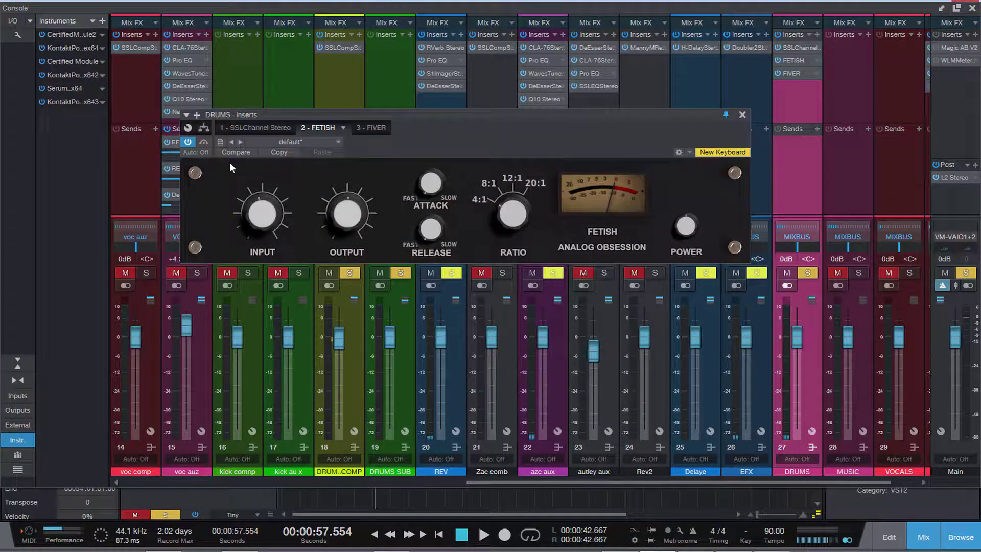
Resume playback, toggle the FETISH insert's power to compare the drum sound, and close the plug-in window
{"action": "key", "text": "space"}
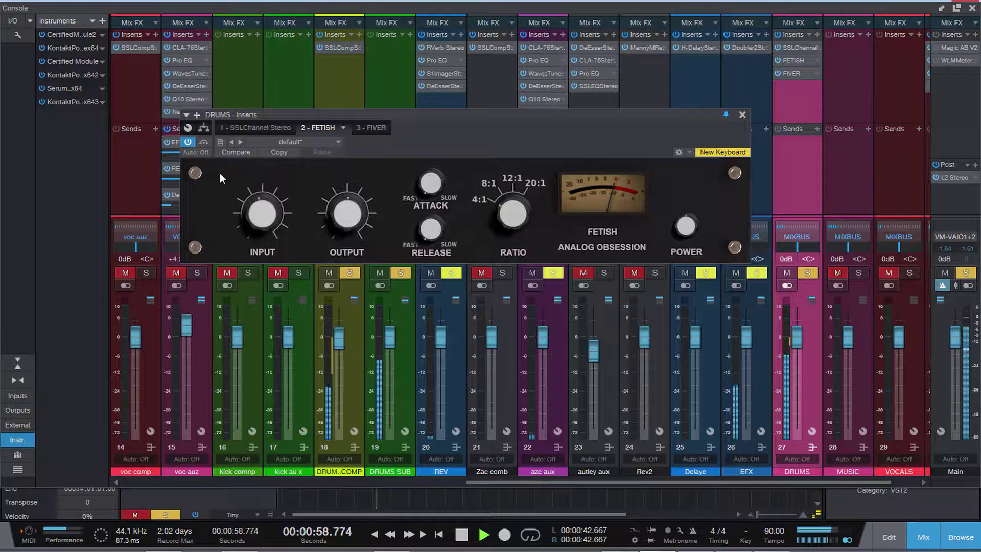
{"action": "left_click", "coordinate": [188, 142]}
{"action": "left_click", "coordinate": [742, 115]}
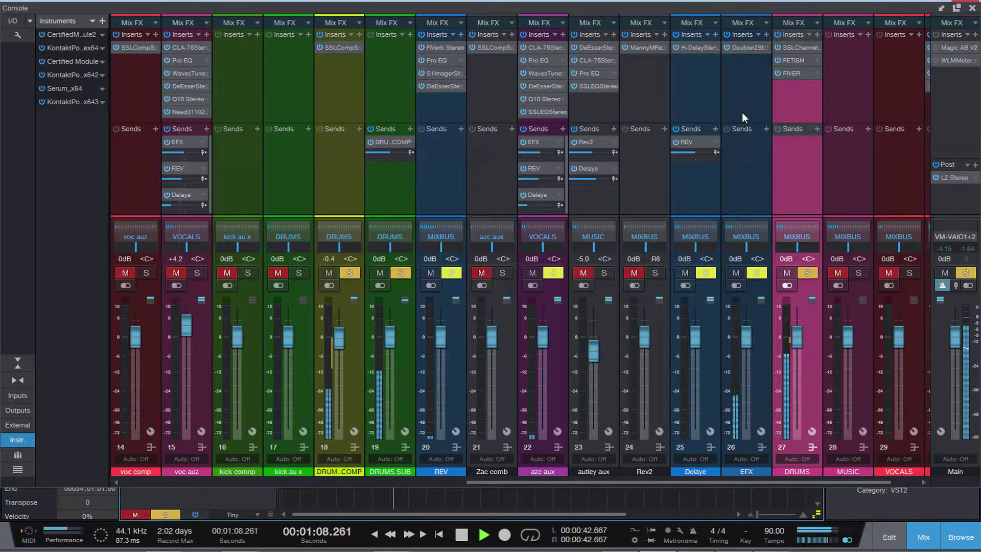
Open the FIVER equalizer on the DRUMS bus, compare the drums with it bypassed during playback, and close it
{"action": "left_click", "coordinate": [790, 72]}
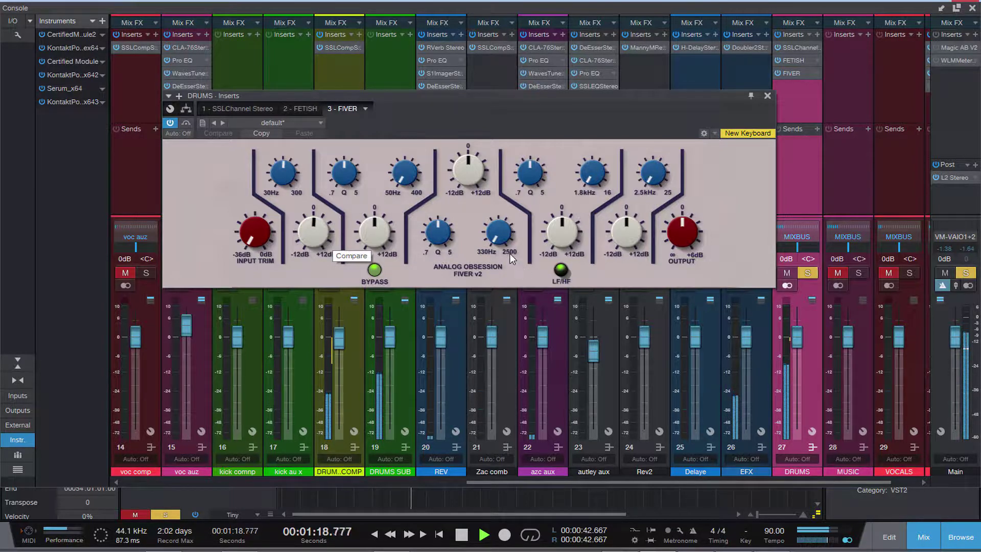
{"action": "left_click", "coordinate": [186, 124]}
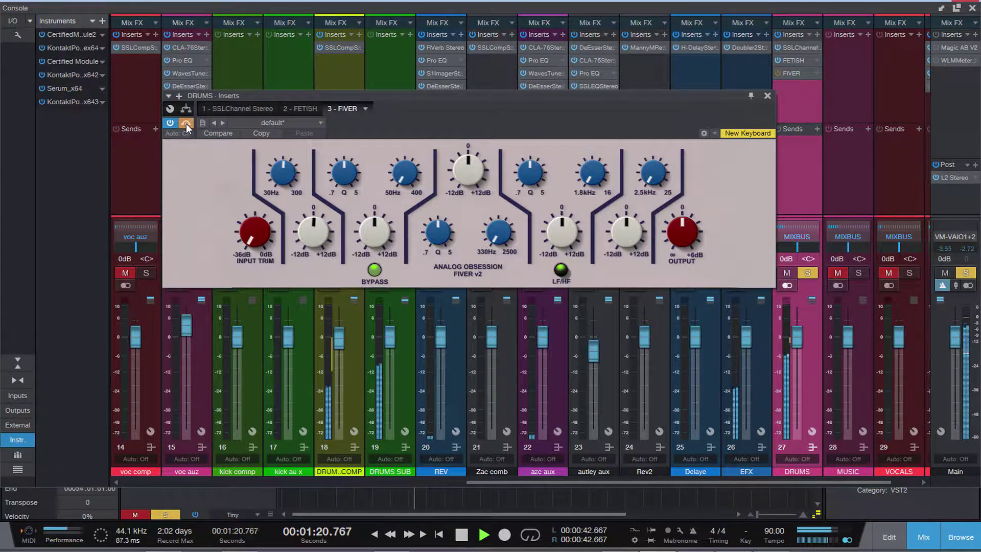
{"action": "left_click", "coordinate": [768, 96]}
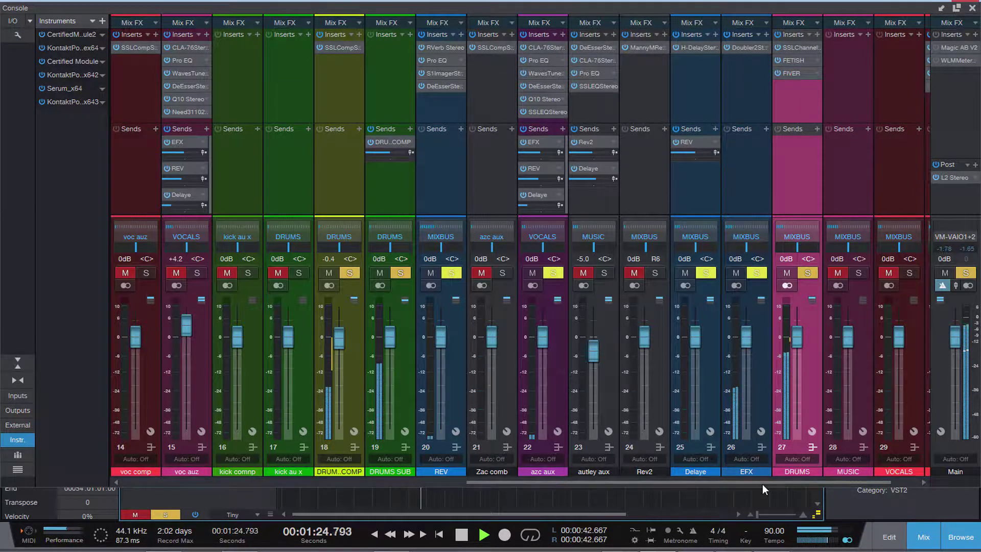
Look over the bus channels through MIXBUS, then close the console and view the Certified Module track's drum kit instrument
{"action": "mouse_move", "coordinate": [762, 481]}
{"action": "left_mouse_down"}
{"action": "mouse_move", "coordinate": [818, 481]}
{"action": "mouse_move", "coordinate": [754, 483]}
{"action": "left_mouse_up"}
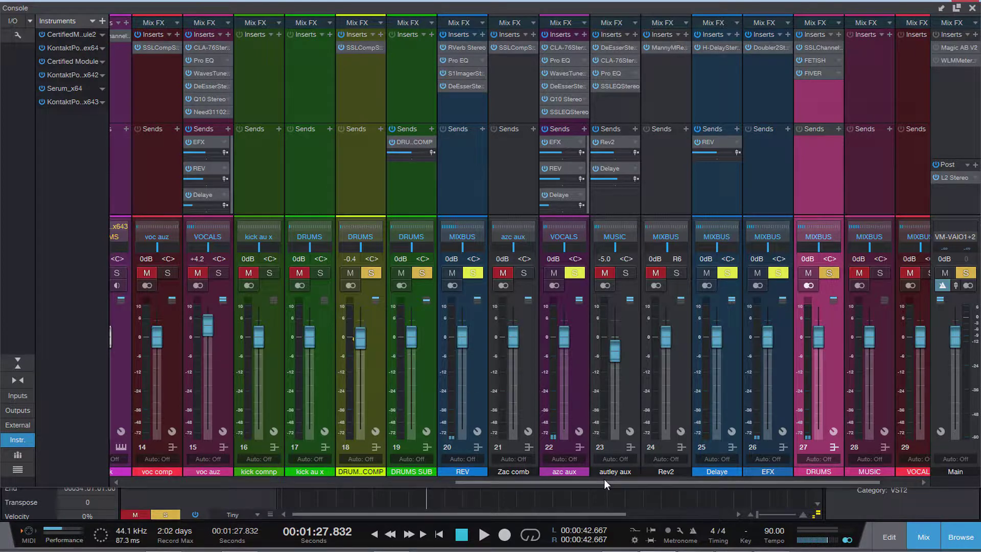
{"action": "left_click_drag", "start_coordinate": [604, 479], "coordinate": [719, 464]}
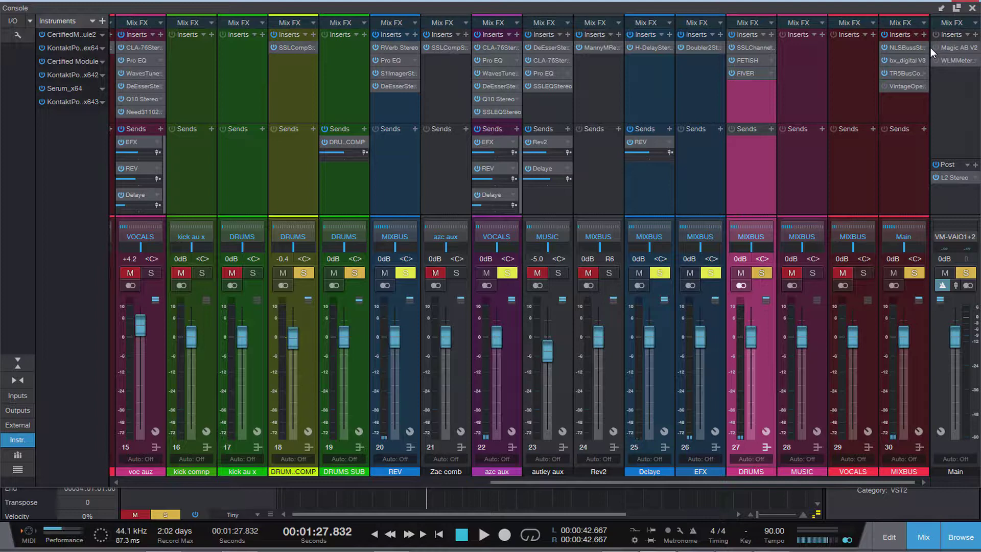
{"action": "left_click", "coordinate": [973, 9]}
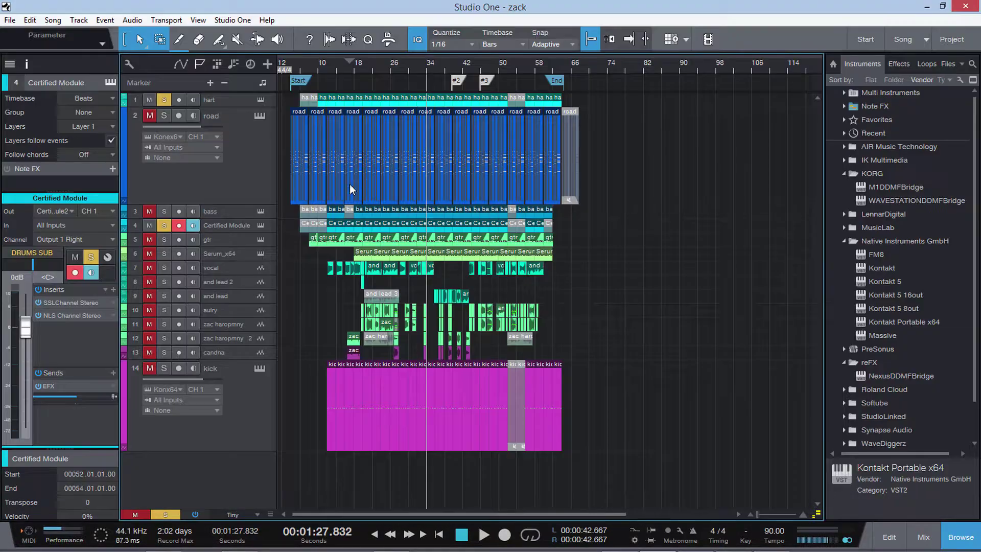
{"action": "left_click", "coordinate": [261, 226]}
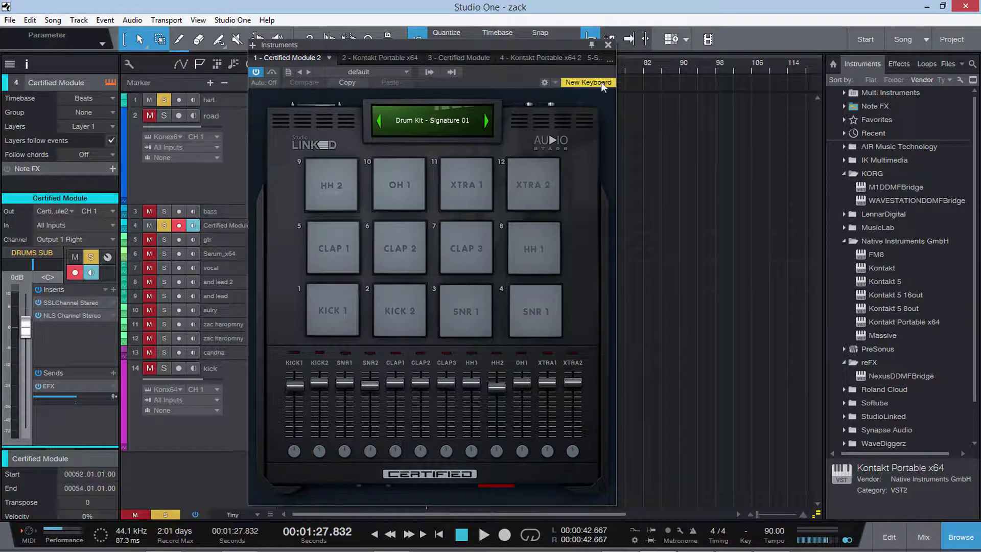
{"action": "left_click", "coordinate": [608, 45]}
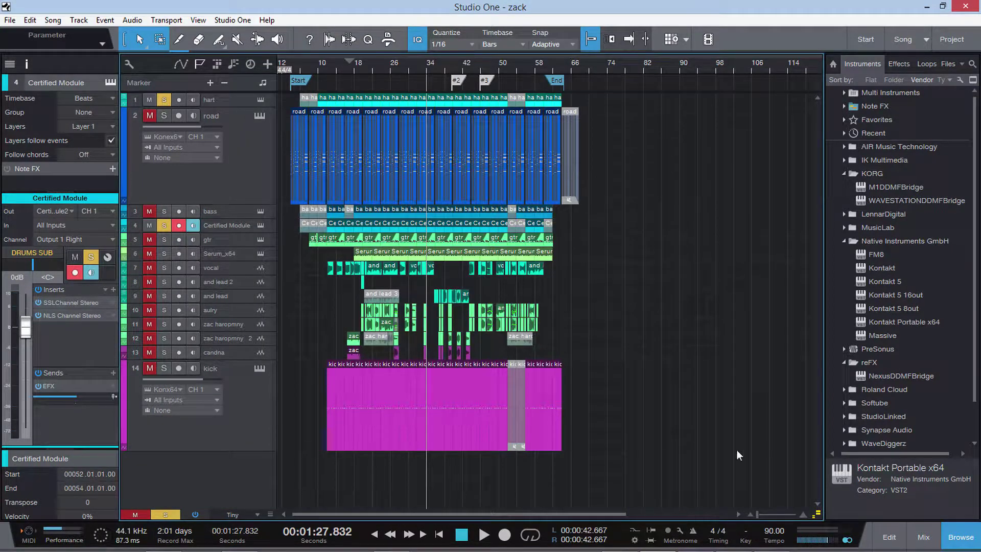
Unmute and solo the kick track and audition its dd3_k007 sample in Kontakt Portable, then close the instrument window
{"action": "left_click", "coordinate": [250, 421]}
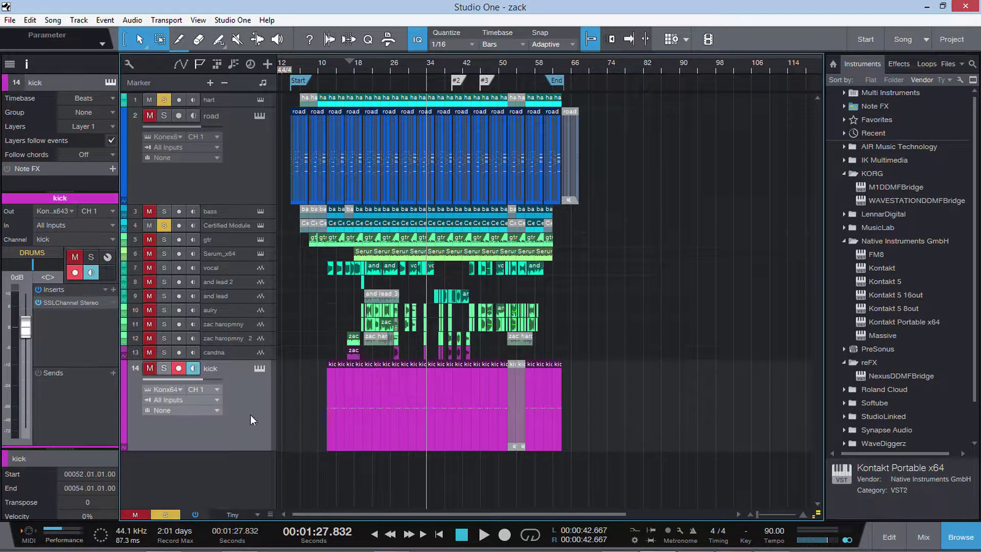
{"action": "left_click", "coordinate": [260, 368]}
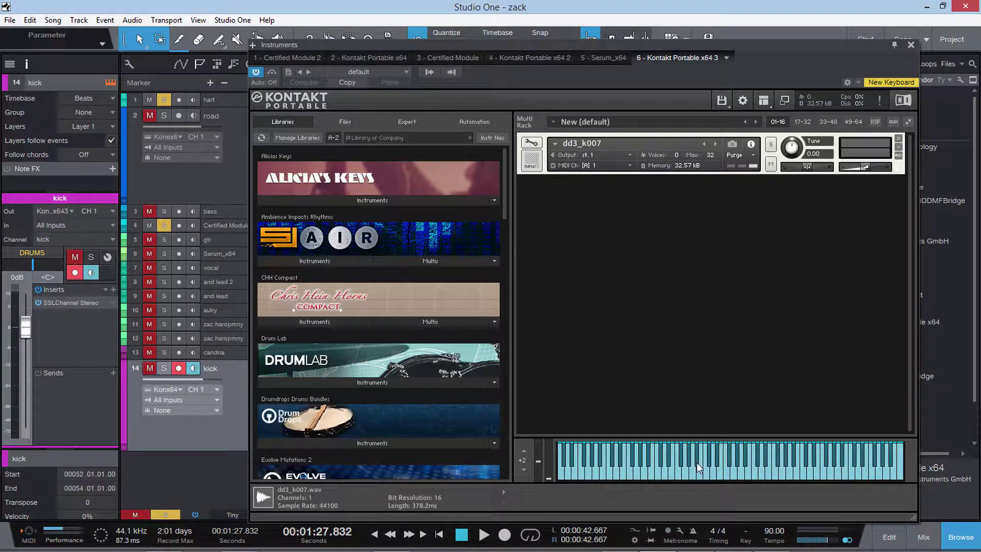
{"action": "left_click", "coordinate": [705, 473]}
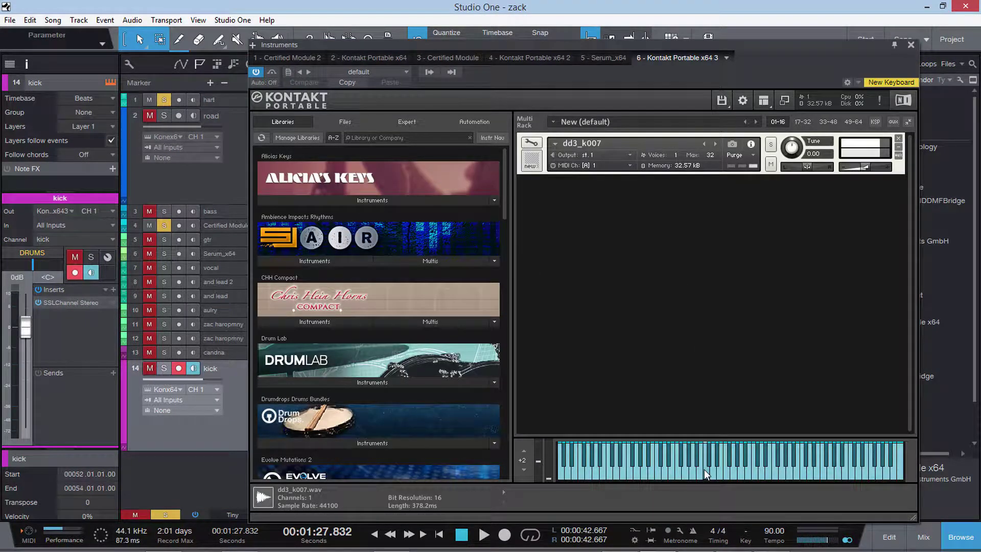
{"action": "left_click", "coordinate": [150, 368]}
{"action": "left_click", "coordinate": [163, 368]}
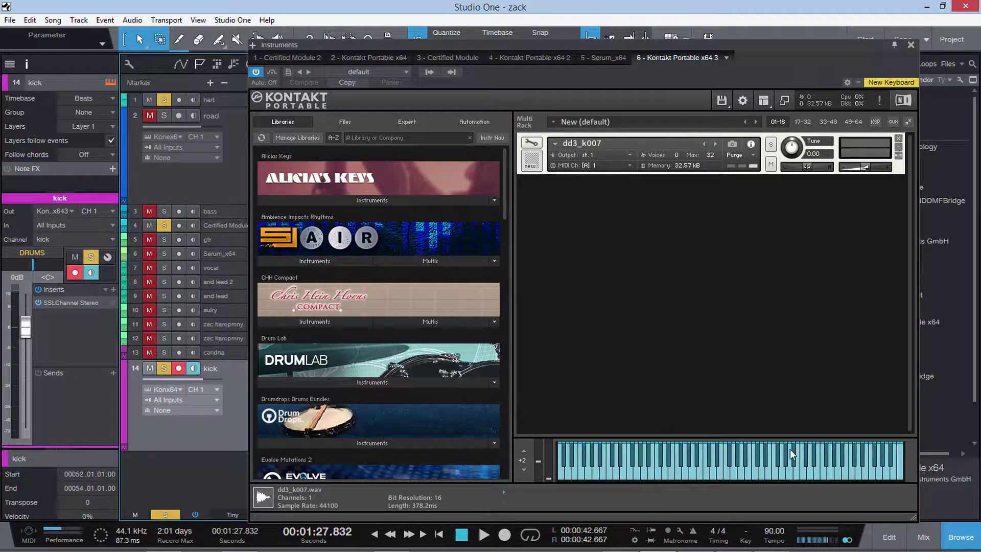
{"action": "left_click", "coordinate": [707, 474]}
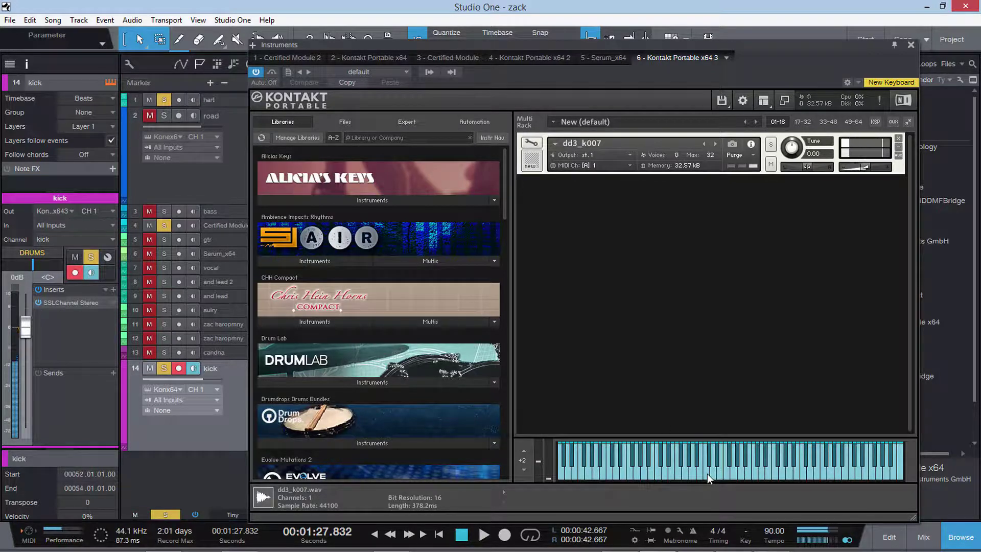
{"action": "left_click", "coordinate": [708, 473]}
{"action": "left_click", "coordinate": [707, 473]}
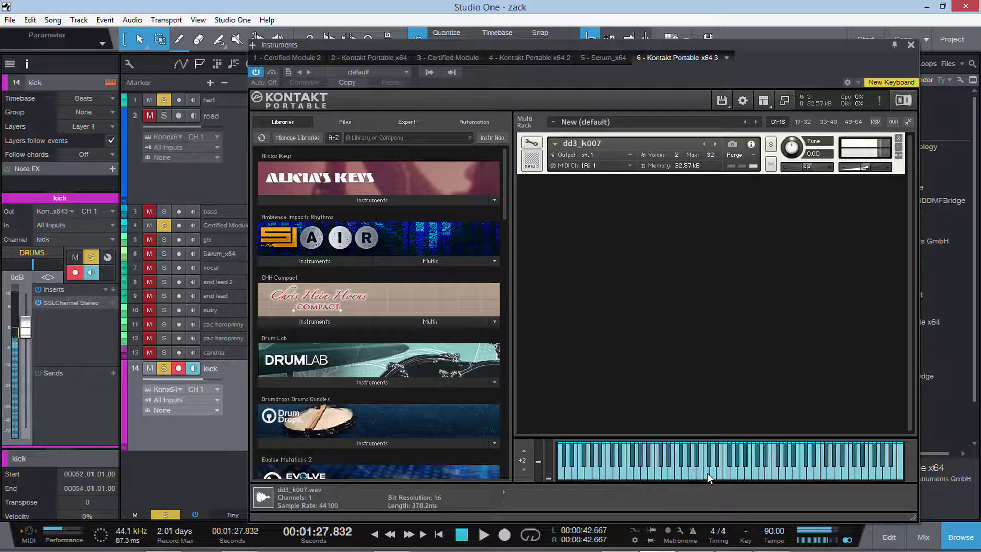
{"action": "left_click", "coordinate": [912, 45]}
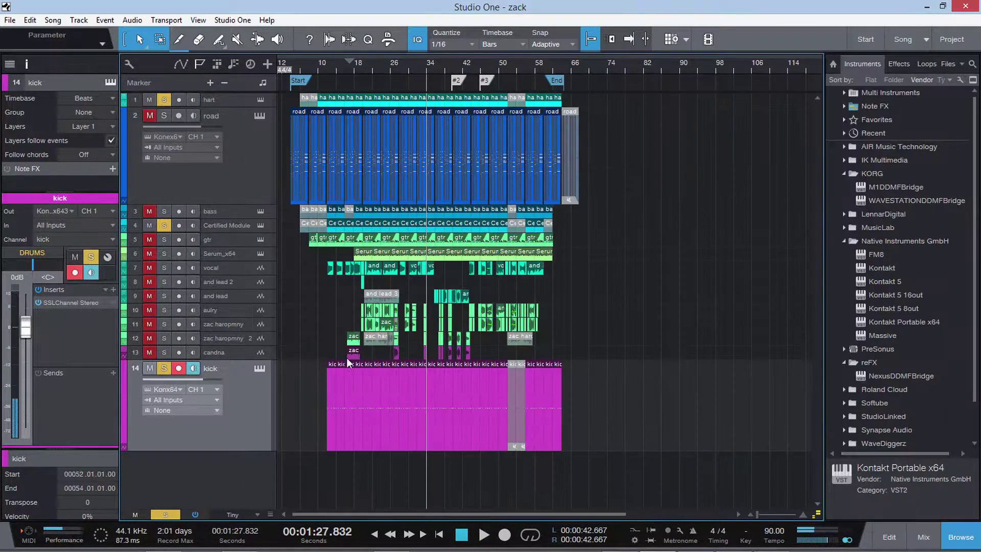
Reopen the mixing console, select the DRUMS bus and view its SSLChannel Stereo insert
{"action": "left_click", "coordinate": [924, 537]}
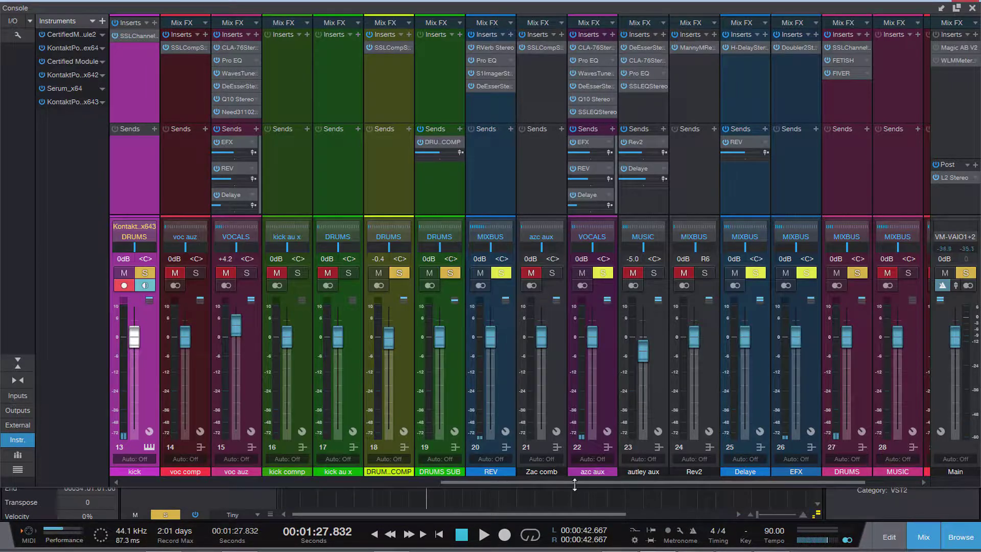
{"action": "left_click_drag", "start_coordinate": [575, 482], "coordinate": [639, 480]}
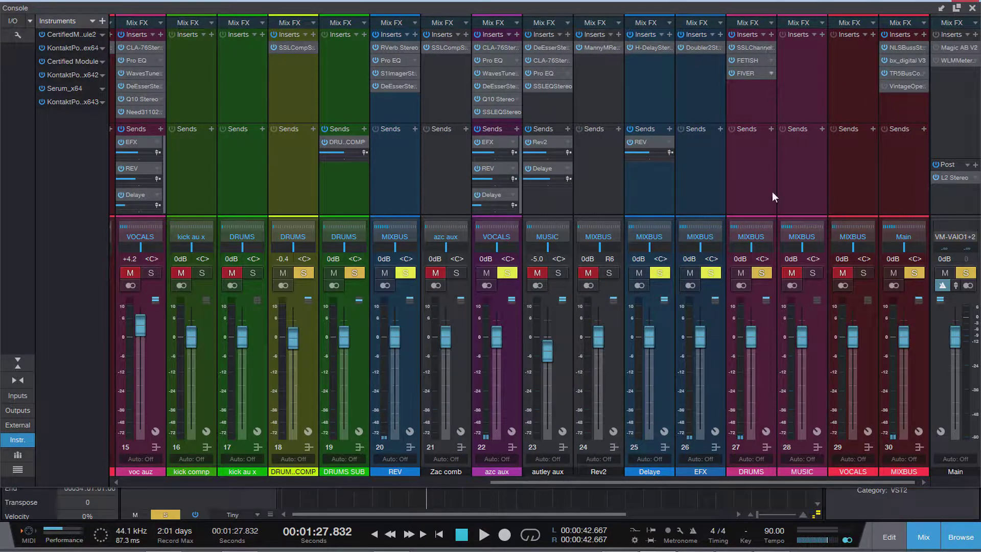
{"action": "left_click", "coordinate": [766, 354]}
{"action": "left_click", "coordinate": [754, 47]}
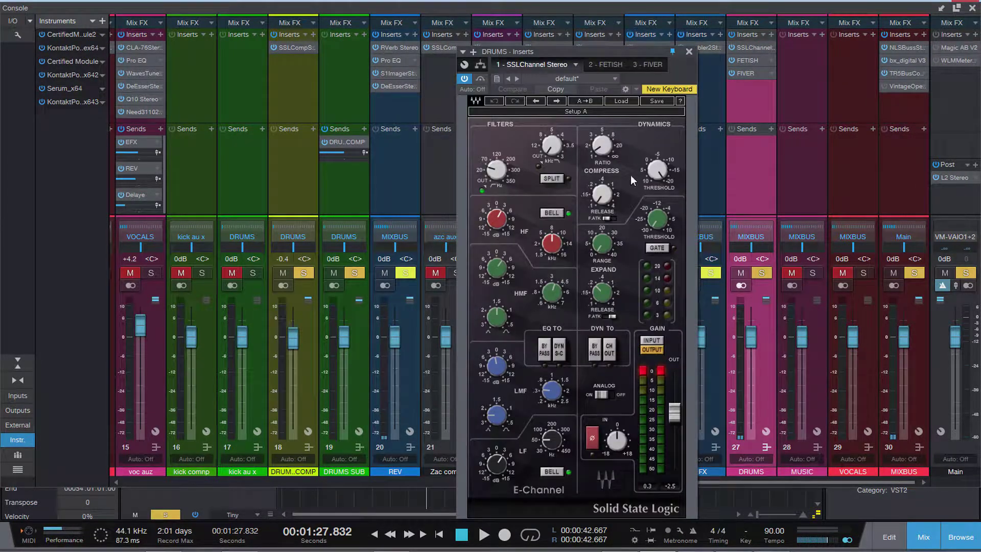
Close the DRUMS insert and the console, open the kick track's SSLChannel Stereo insert and move its window clear of the arrangement
{"action": "left_click", "coordinate": [689, 52]}
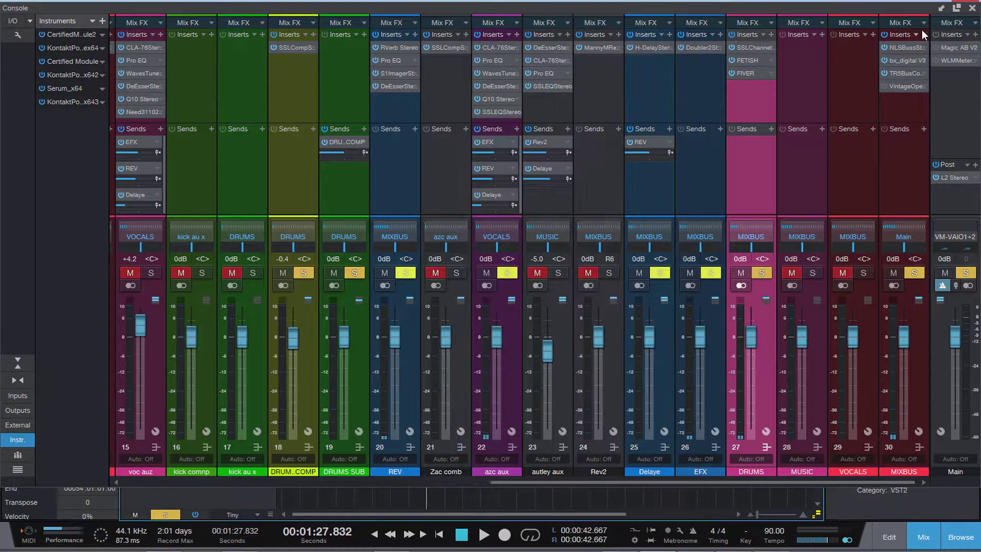
{"action": "left_click", "coordinate": [973, 9]}
{"action": "left_click", "coordinate": [67, 303]}
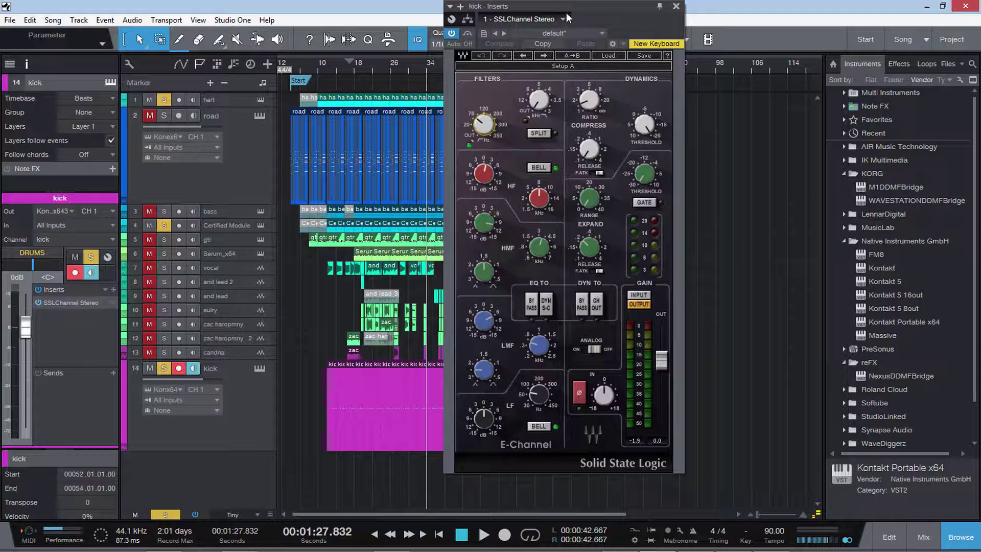
{"action": "left_click_drag", "start_coordinate": [566, 13], "coordinate": [706, 41]}
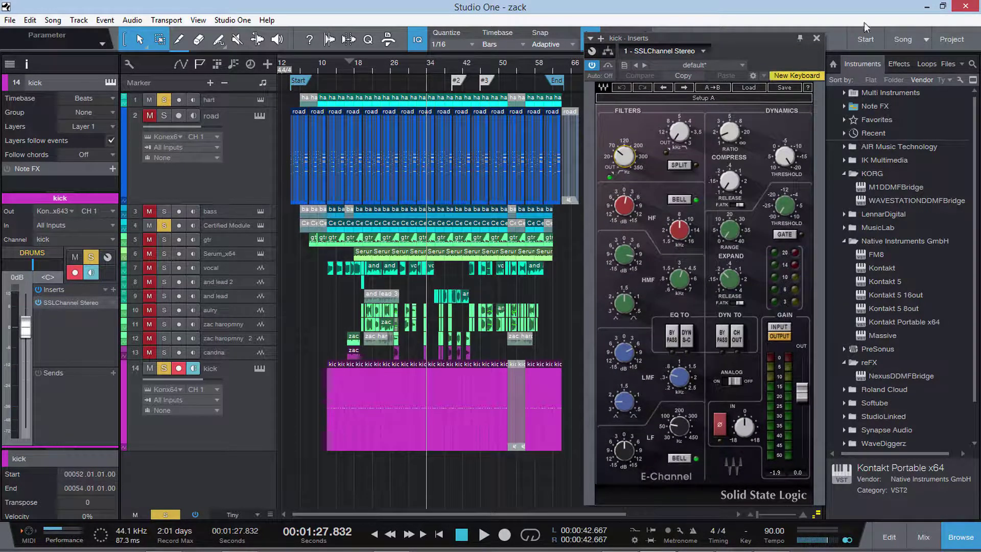
View the Certified Module drum kit instrument, close it, and examine the filter and HMF settings on the kick's SSLChannel
{"action": "left_click", "coordinate": [261, 225]}
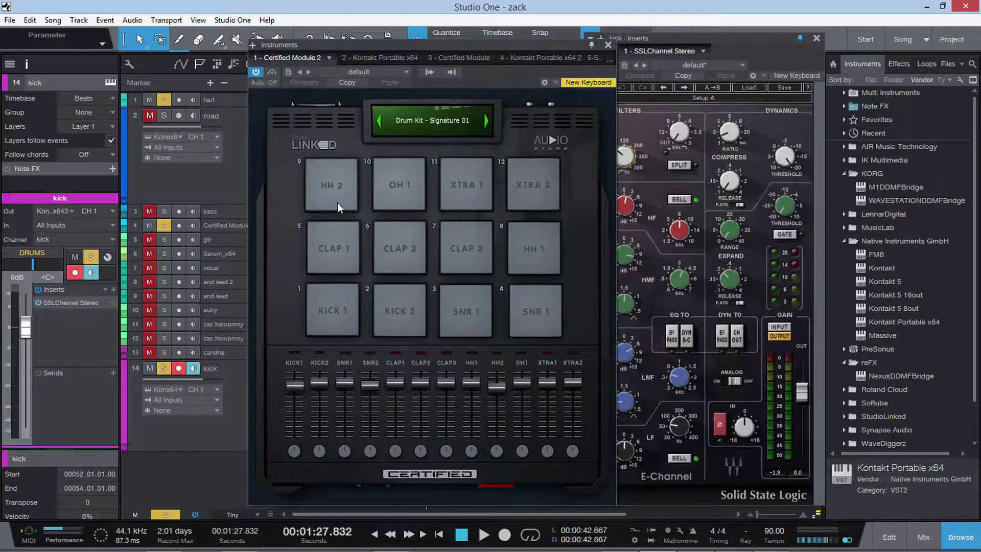
{"action": "left_click", "coordinate": [607, 45]}
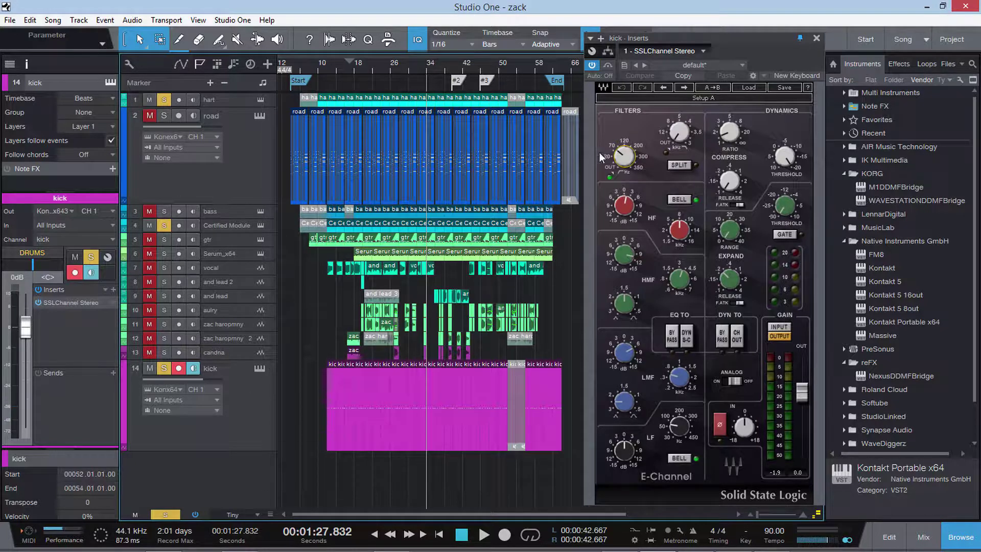
{"action": "left_click", "coordinate": [627, 160]}
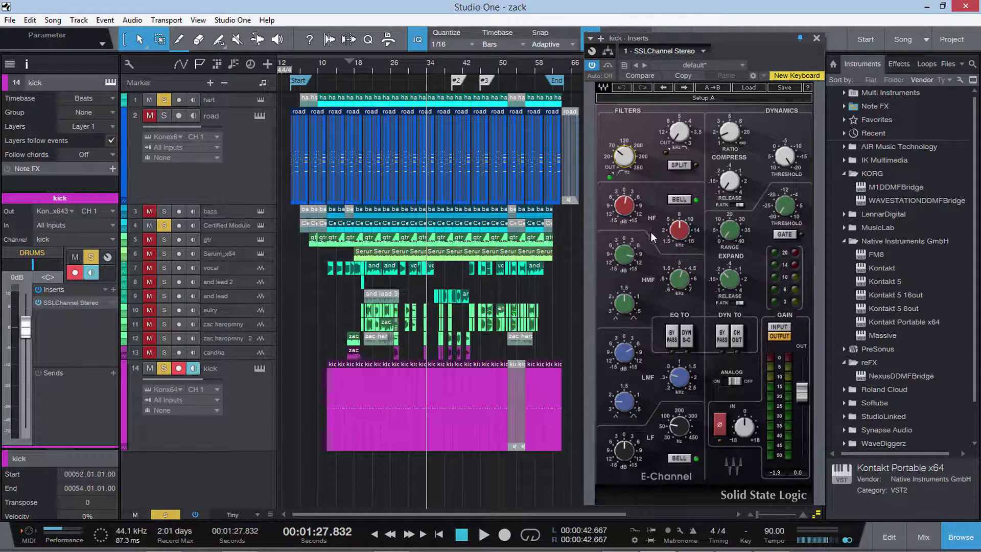
{"action": "left_click", "coordinate": [677, 279]}
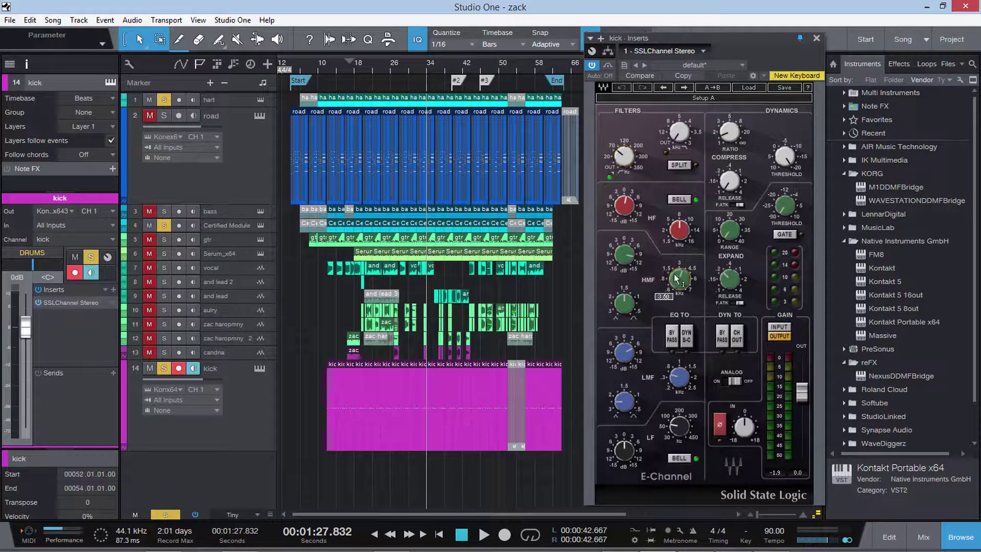
{"action": "mouse_move", "coordinate": [628, 261]}
{"action": "mouse_move", "coordinate": [681, 285]}
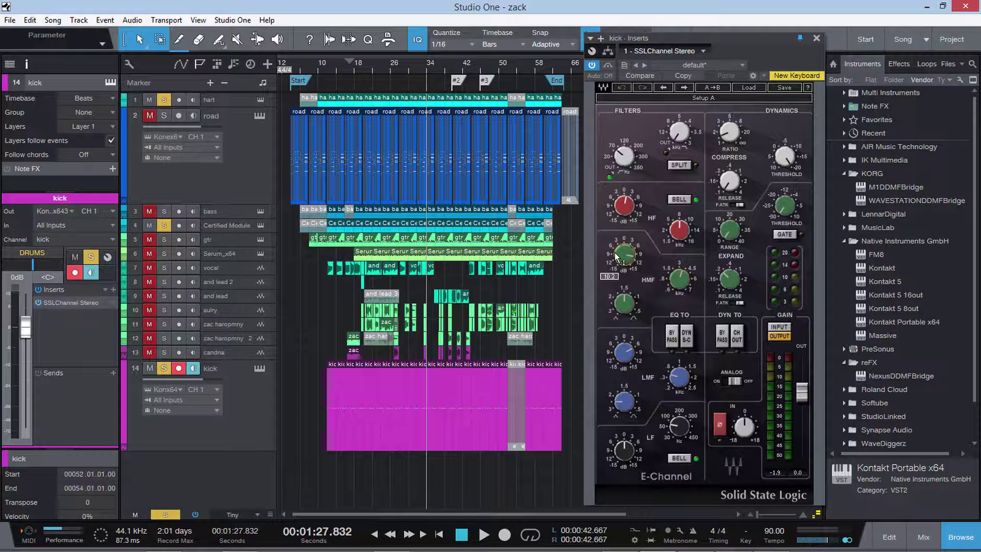
Mute the Certified Module track, compare the kick with SSLChannel bypassed during playback, check its LMF settings, and unmute the track
{"action": "left_click", "coordinate": [152, 226]}
{"action": "key", "text": "space"}
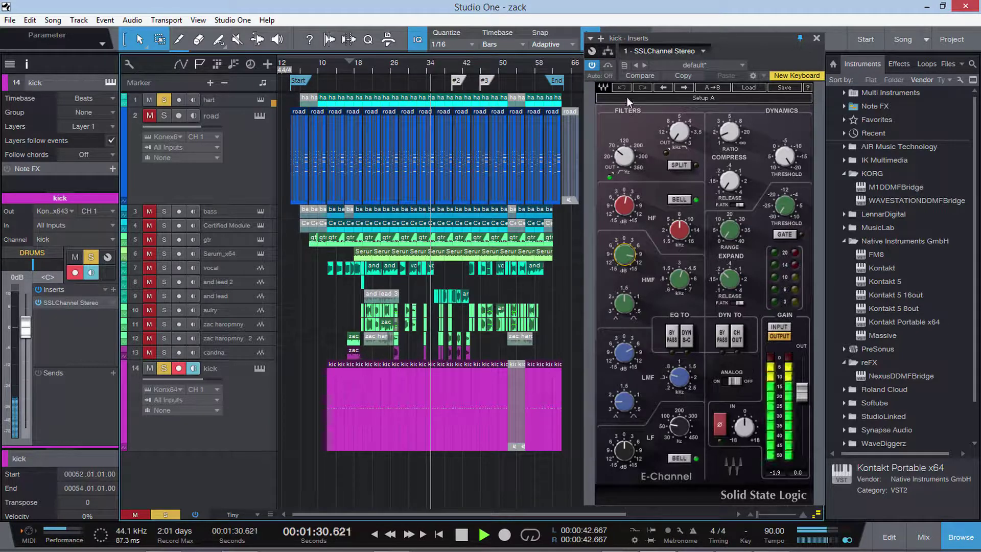
{"action": "left_click", "coordinate": [610, 66]}
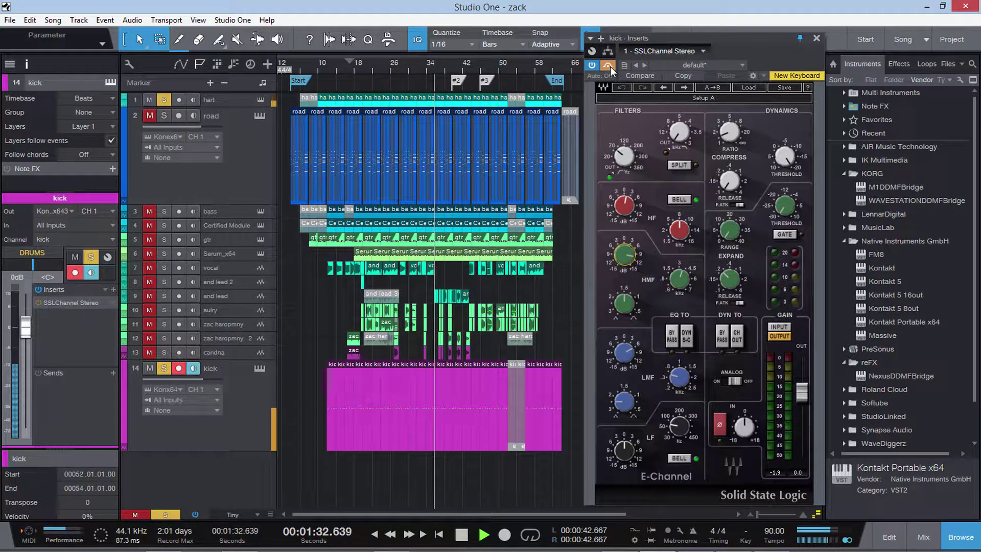
{"action": "left_click", "coordinate": [609, 65]}
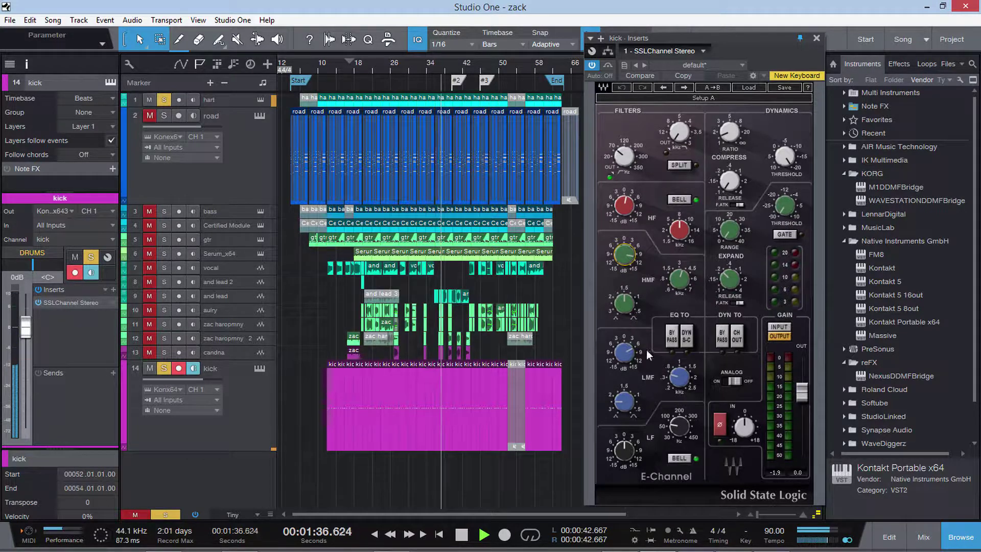
{"action": "left_click", "coordinate": [673, 379]}
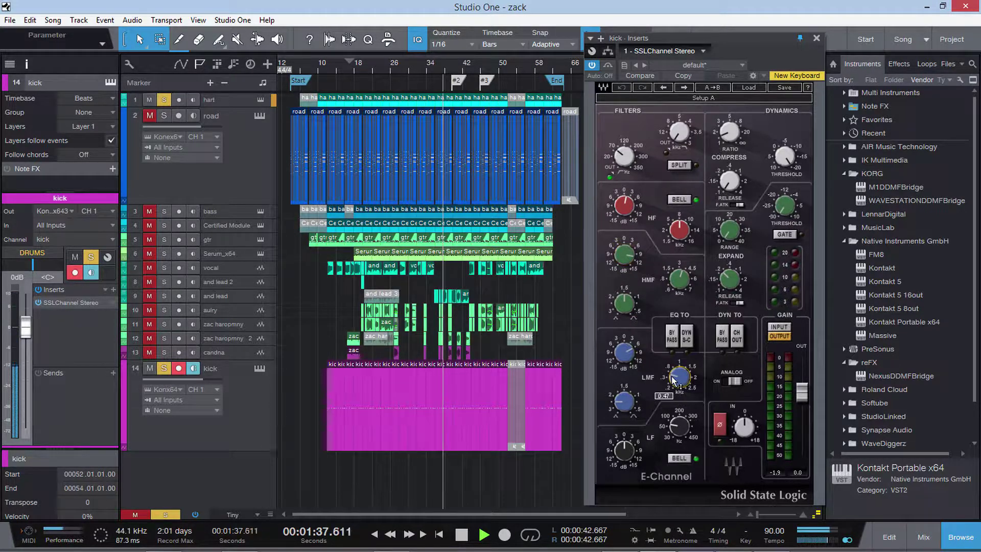
{"action": "left_click", "coordinate": [632, 361]}
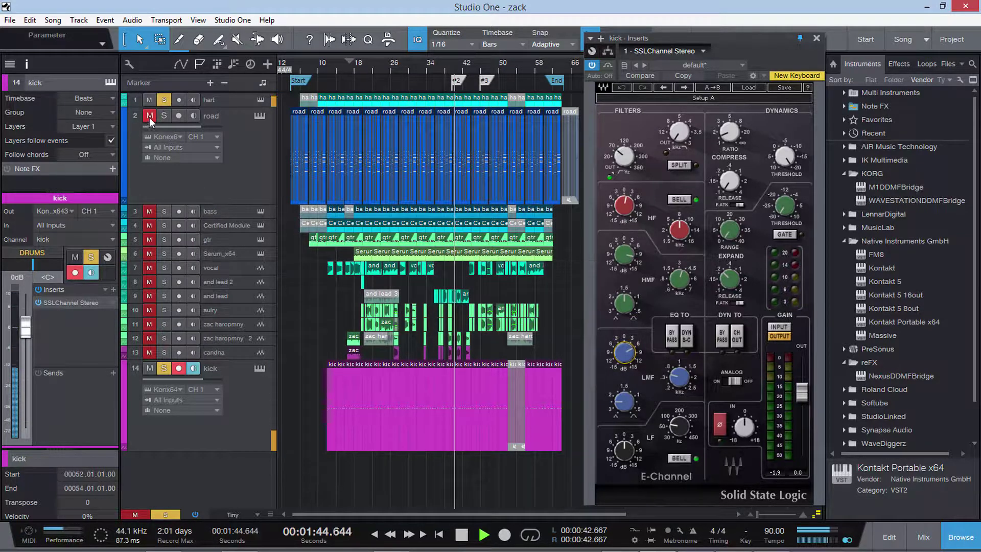
{"action": "left_click", "coordinate": [150, 224]}
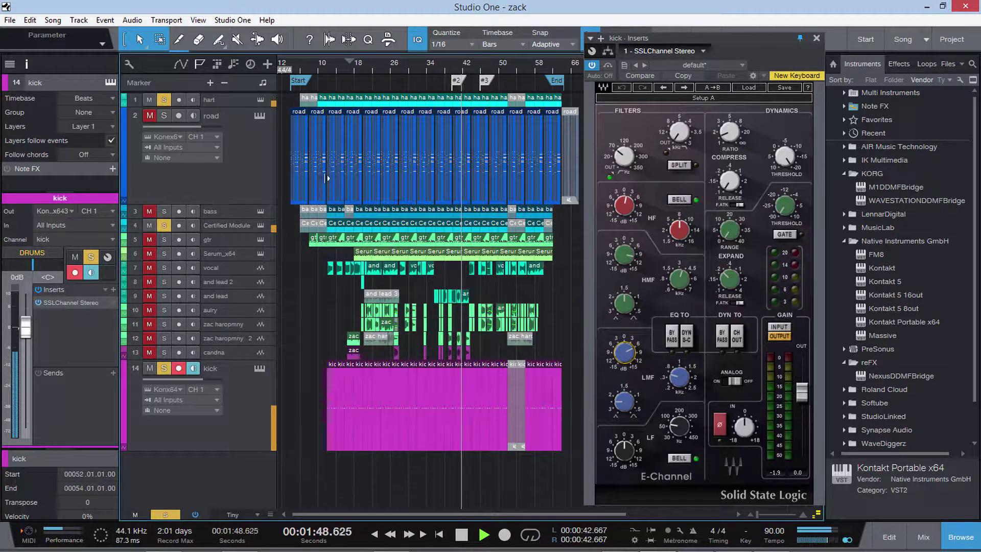
View the DRUMS bus's FETISH and FIVER inserts in the console during playback, stop playback and close the insert windows and console
{"action": "left_click", "coordinate": [816, 38]}
{"action": "left_click", "coordinate": [923, 537]}
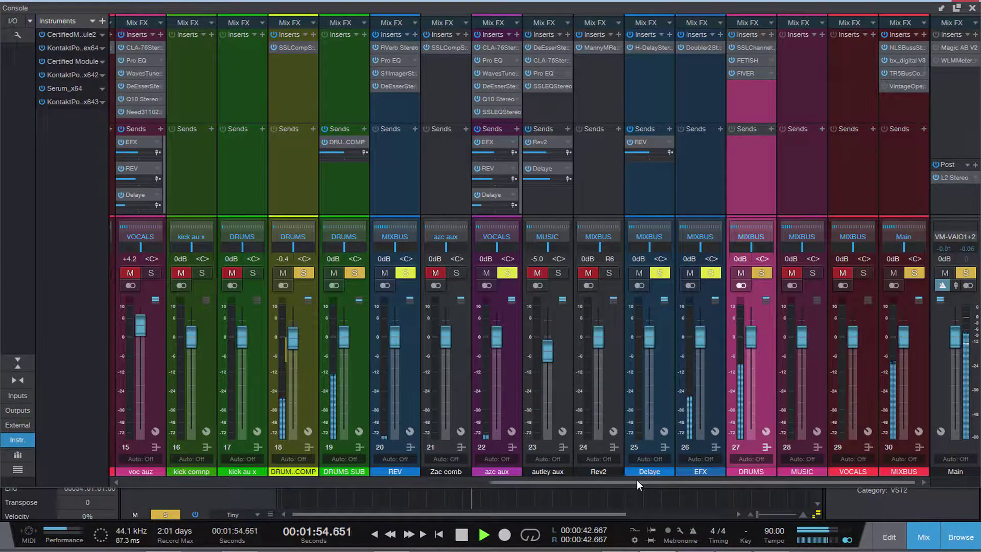
{"action": "double_click", "coordinate": [747, 59]}
{"action": "double_click", "coordinate": [746, 73]}
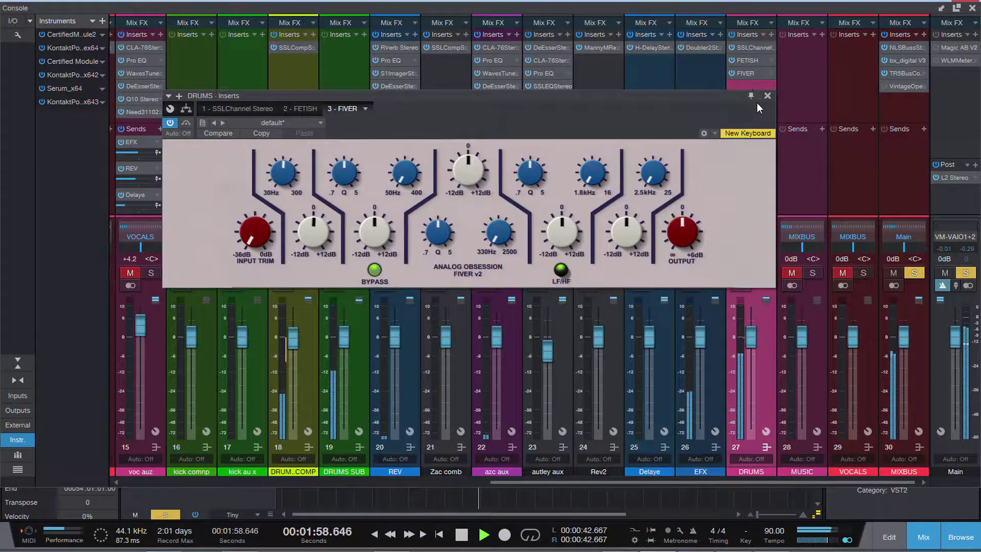
{"action": "left_click", "coordinate": [769, 96]}
{"action": "key", "text": "space"}
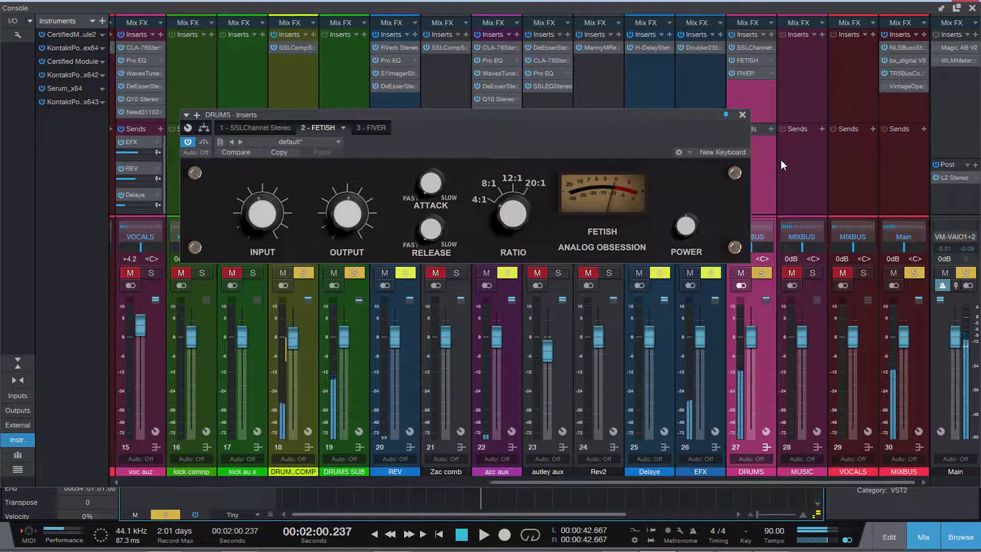
{"action": "left_click", "coordinate": [743, 114]}
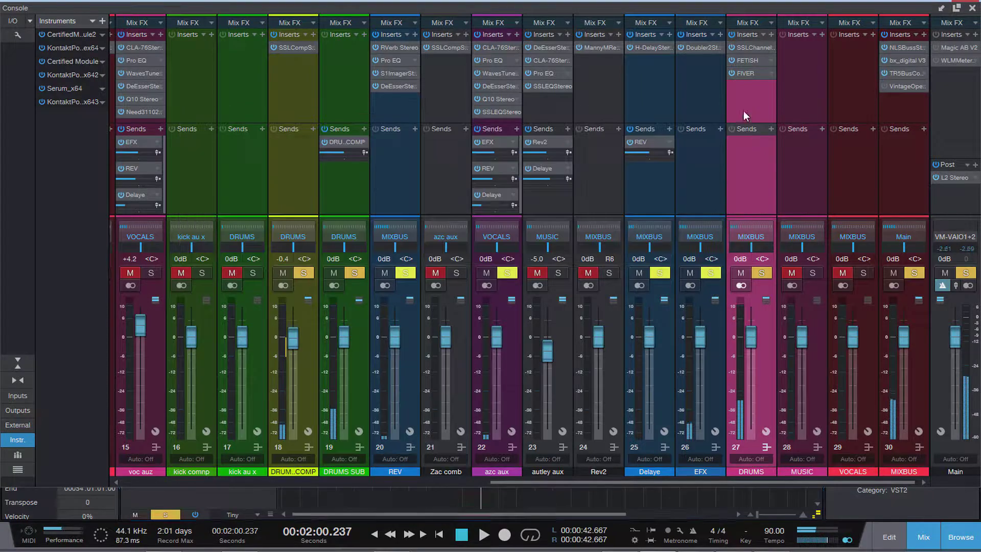
{"action": "left_click", "coordinate": [973, 8]}
Reopen the kick's SSLChannel Stereo, compare the drums with it bypassed during playback, and return to the console with playback stopped
{"action": "double_click", "coordinate": [80, 304]}
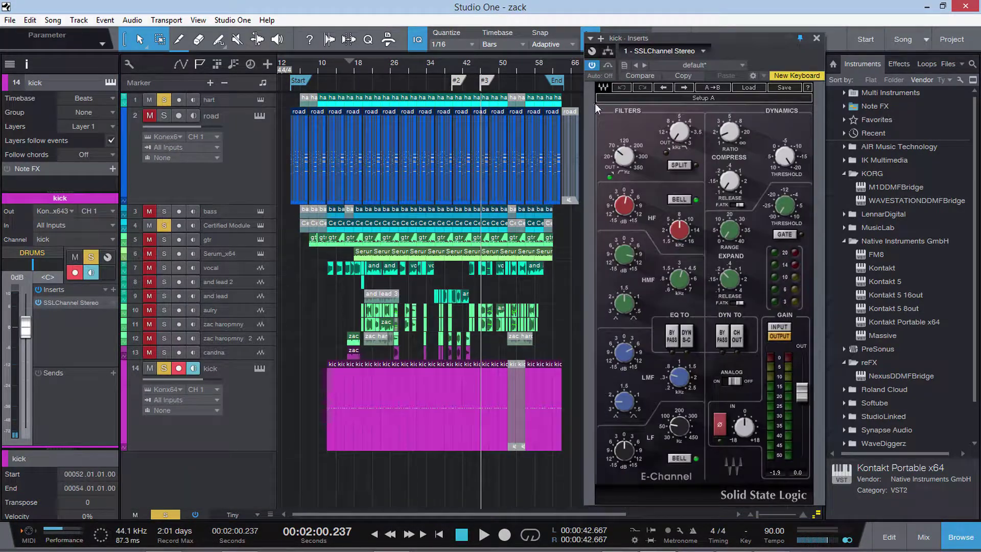
{"action": "key", "text": "space"}
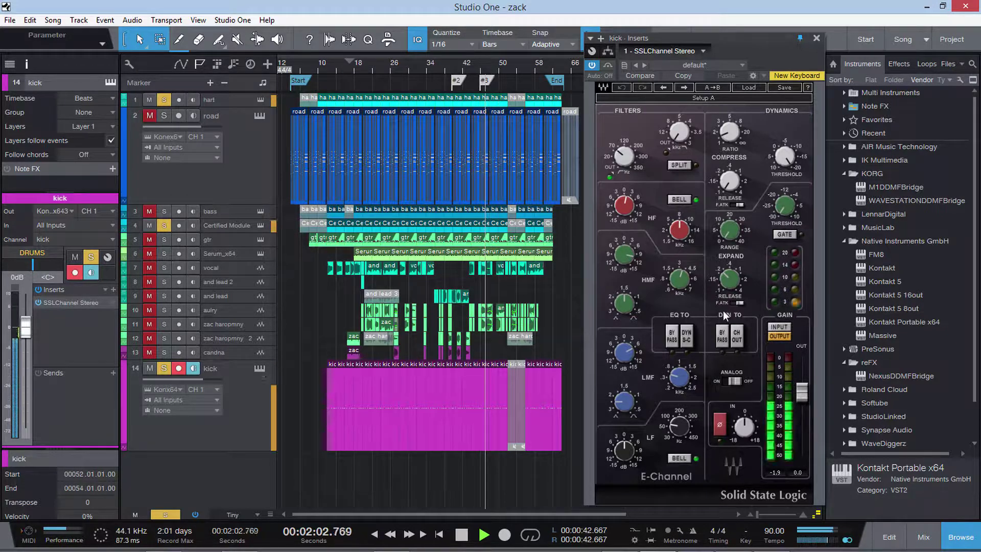
{"action": "left_click", "coordinate": [608, 63]}
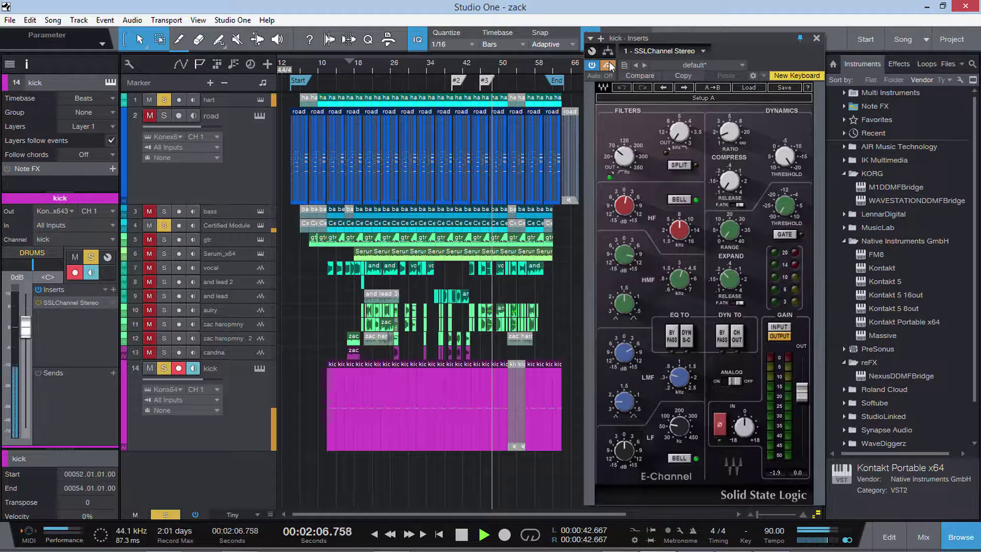
{"action": "left_click", "coordinate": [608, 63]}
{"action": "left_click", "coordinate": [923, 536]}
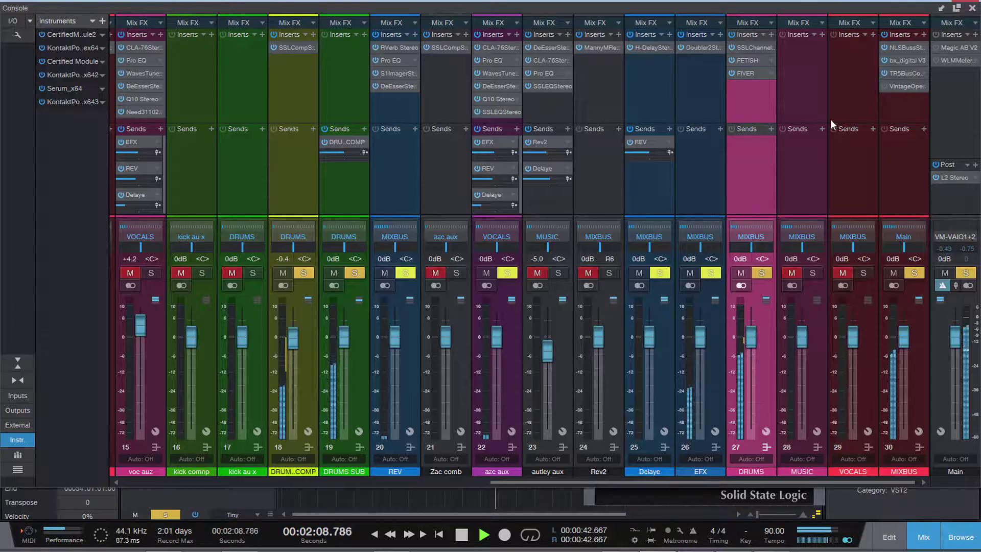
{"action": "key", "text": "space"}
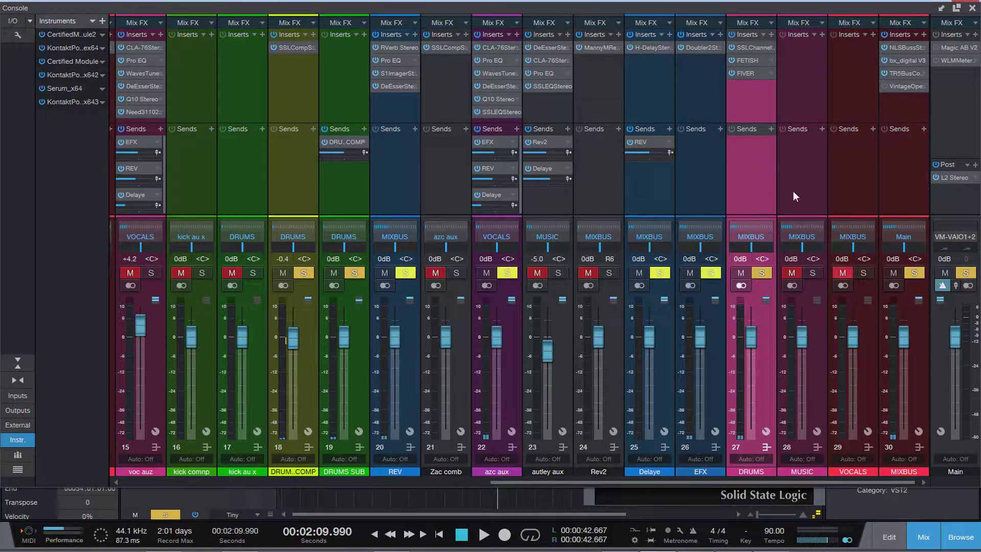
Set the MIXBUS TR5 Bus Compressor threshold to 14.7 dB during playback, and close the insert windows and the console
{"action": "double_click", "coordinate": [906, 72]}
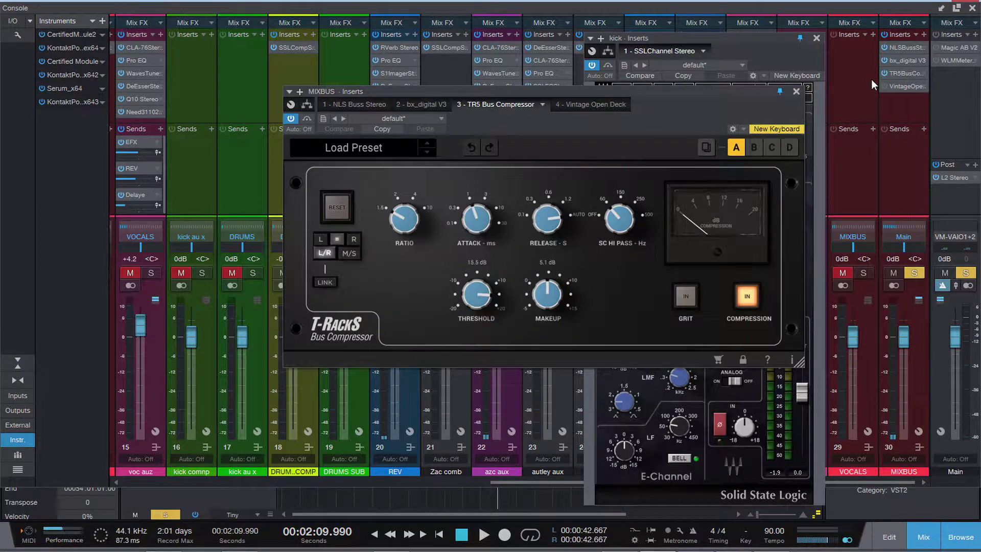
{"action": "key", "text": "space"}
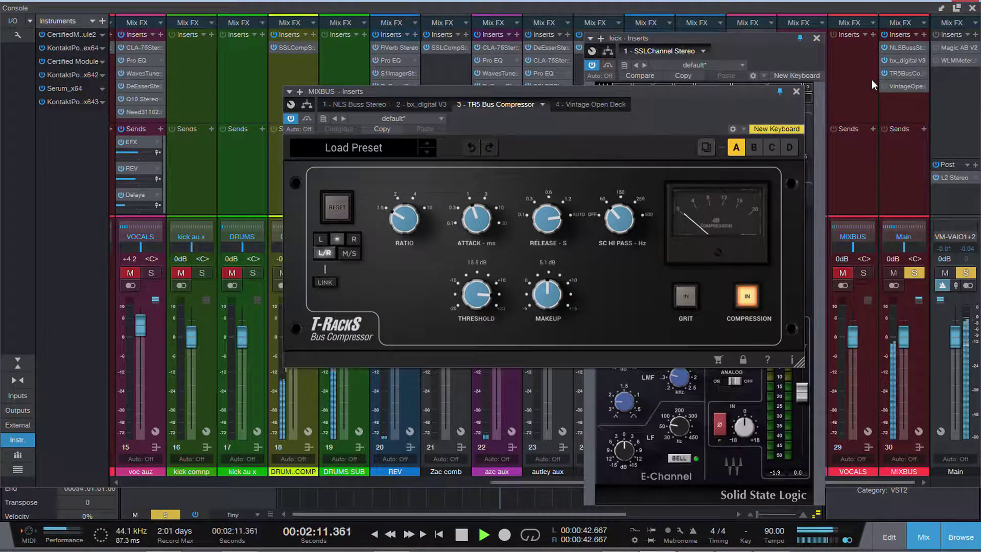
{"action": "left_click_drag", "start_coordinate": [477, 295], "coordinate": [480, 301]}
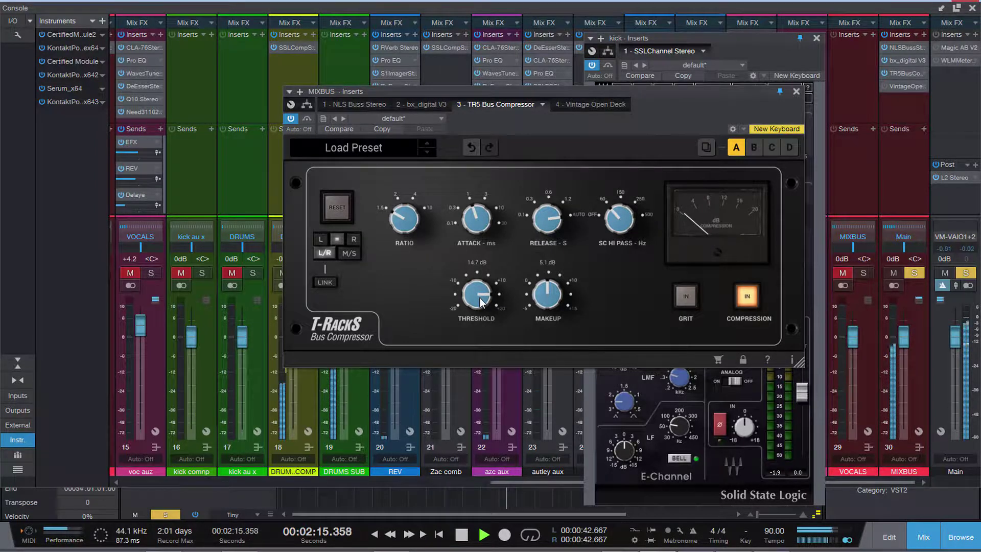
{"action": "left_click", "coordinate": [796, 91]}
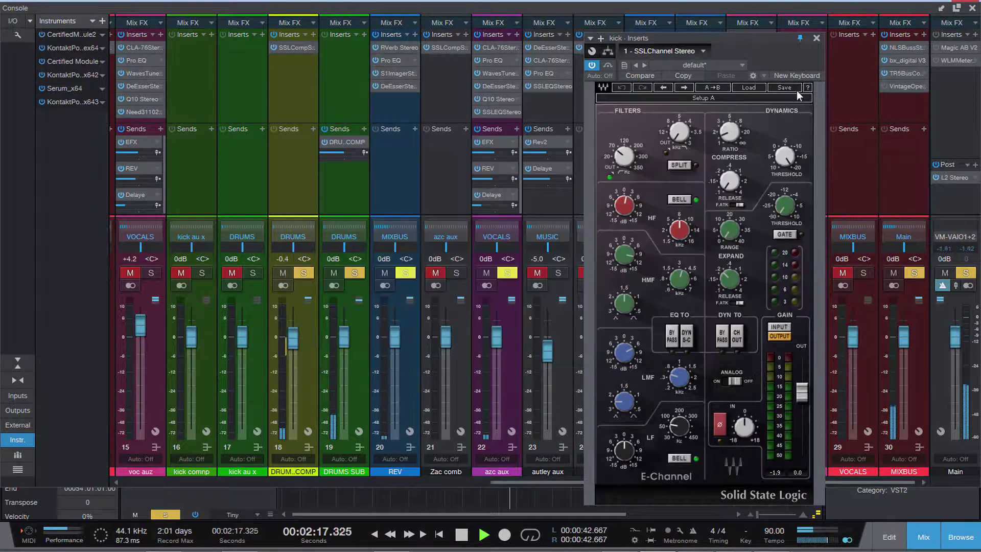
{"action": "left_click", "coordinate": [817, 38]}
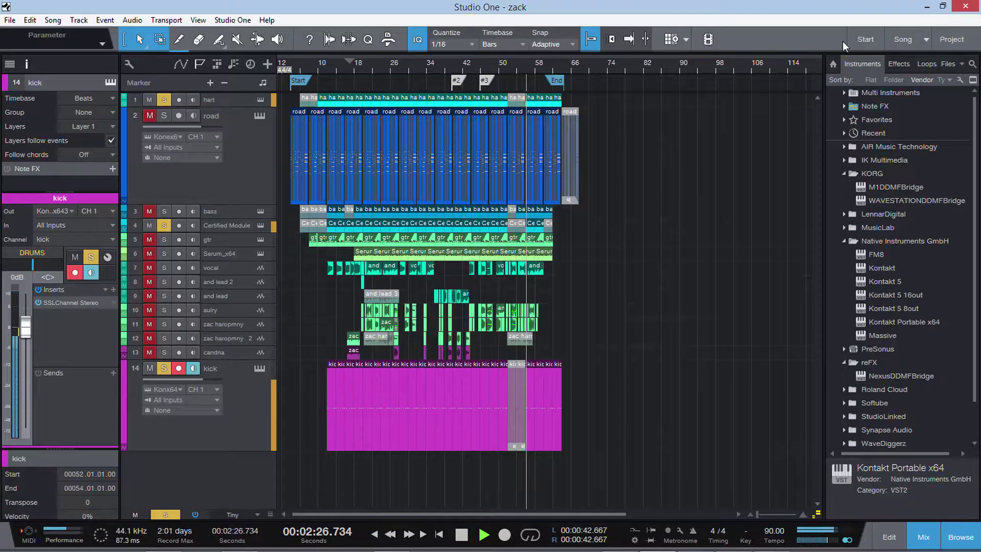
{"action": "left_click", "coordinate": [972, 8]}
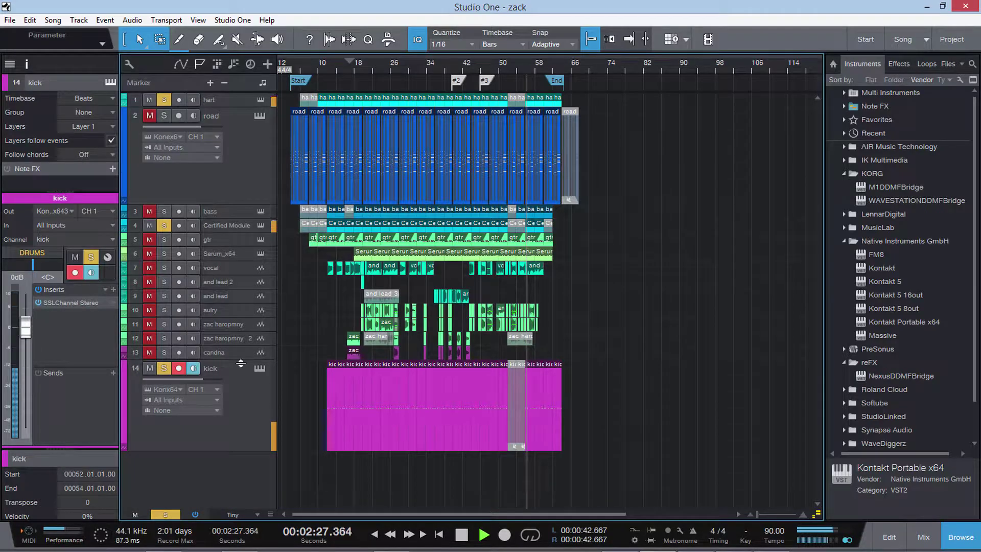
Stop playback, turn off all track solos and play the full mix from about 00:00:34.667
{"action": "key", "text": "space"}
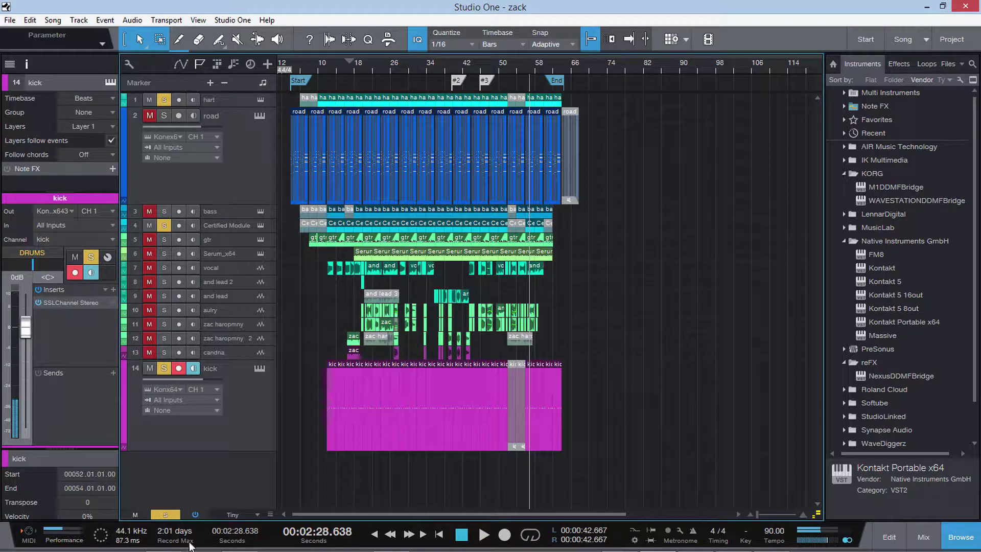
{"action": "left_click", "coordinate": [175, 513]}
{"action": "left_click", "coordinate": [335, 69]}
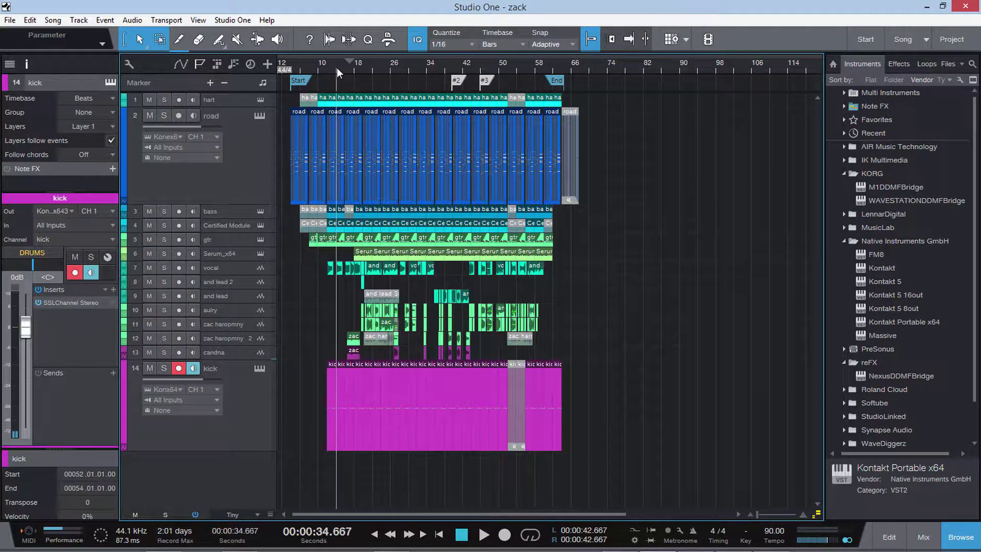
{"action": "key", "text": "space"}
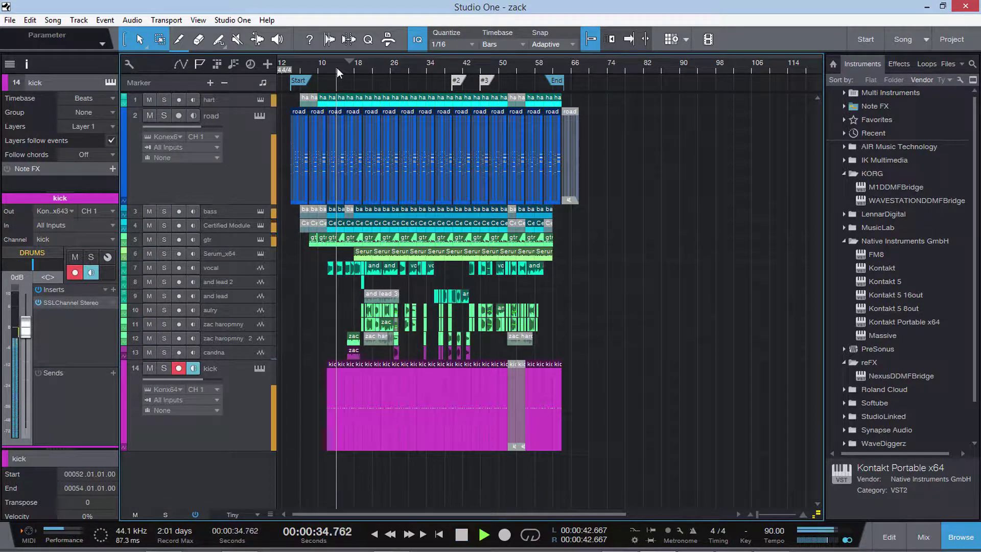
Mute the vocal track during playback, stop the song and unmute the vocal track
{"action": "left_click", "coordinate": [150, 266]}
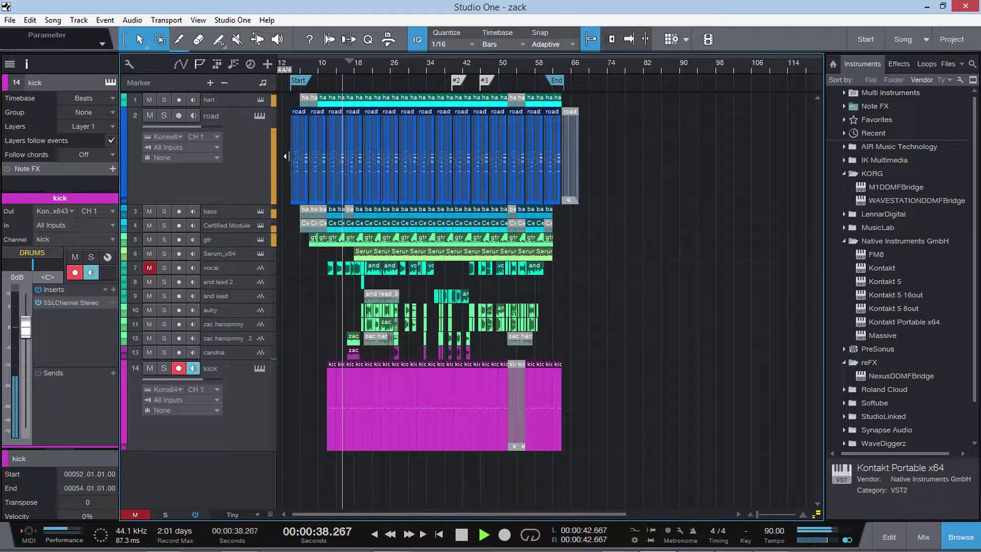
{"action": "key", "text": "space"}
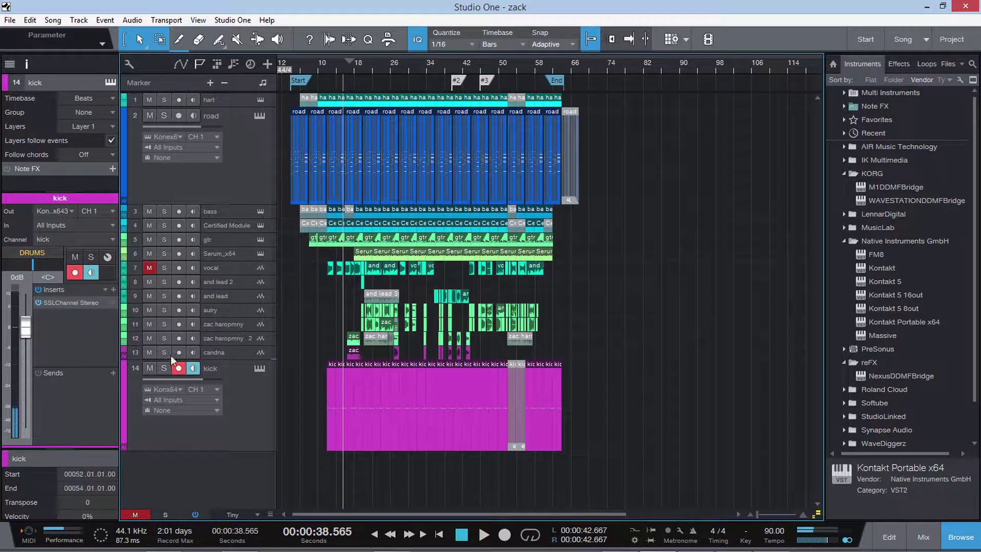
{"action": "left_click", "coordinate": [149, 271]}
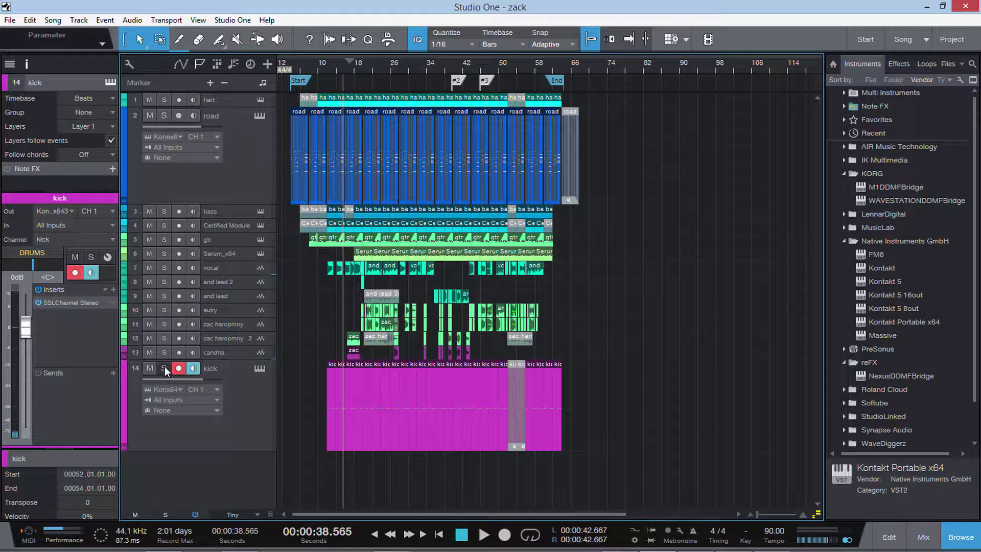
Solo the road, Certified Module and kick tracks and play them briefly from 00:00:29.333 before stopping
{"action": "left_click", "coordinate": [164, 368]}
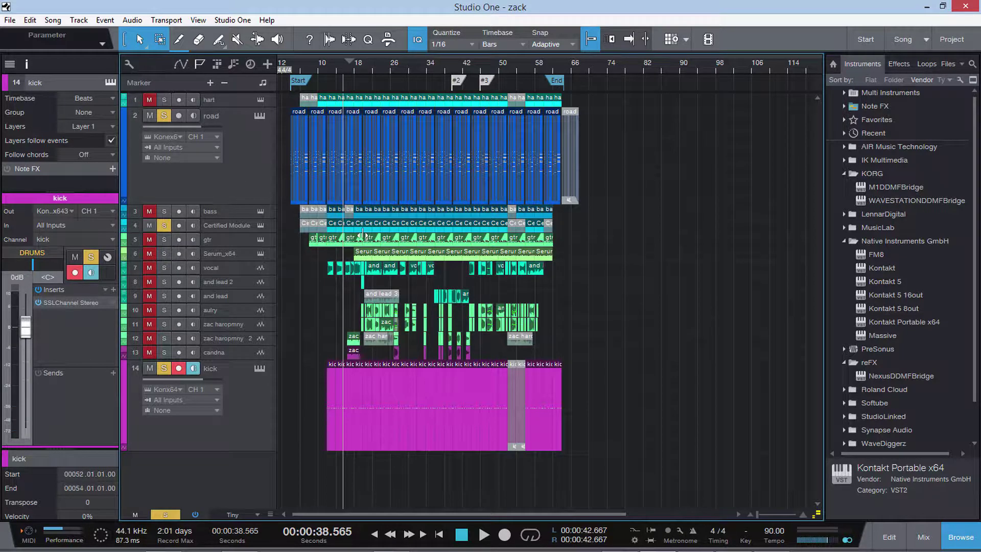
{"action": "left_click", "coordinate": [240, 226]}
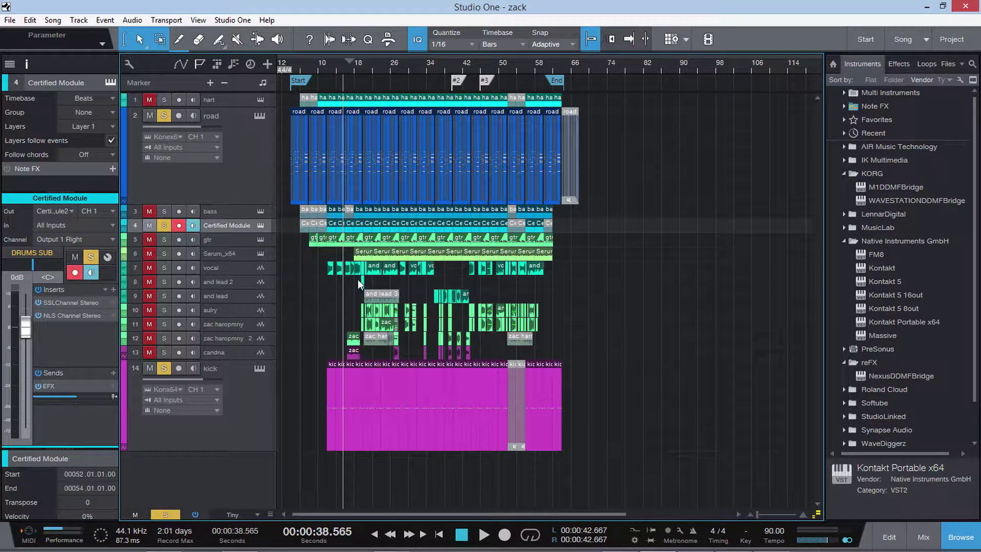
{"action": "left_click", "coordinate": [232, 397]}
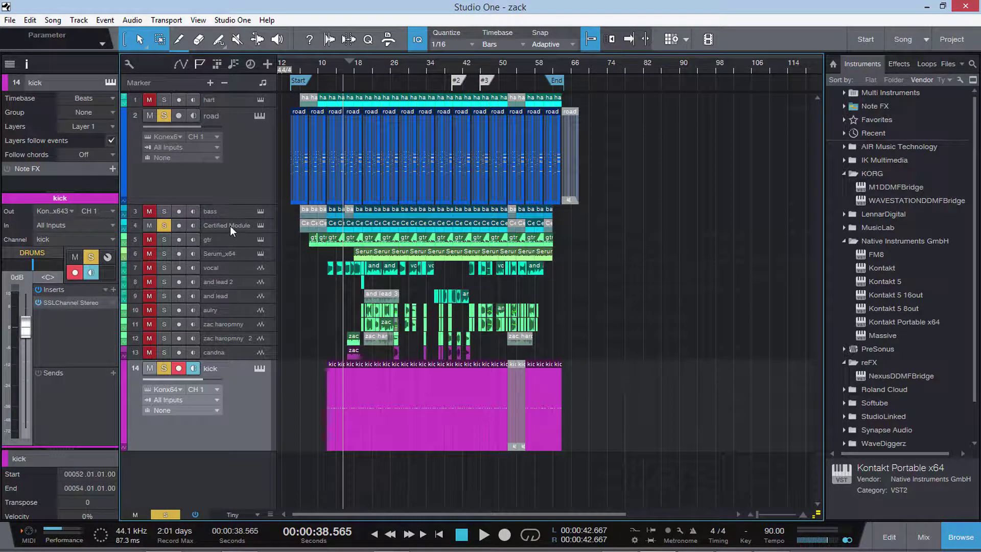
{"action": "left_click", "coordinate": [230, 226]}
{"action": "left_click", "coordinate": [249, 410]}
{"action": "left_click", "coordinate": [338, 63]}
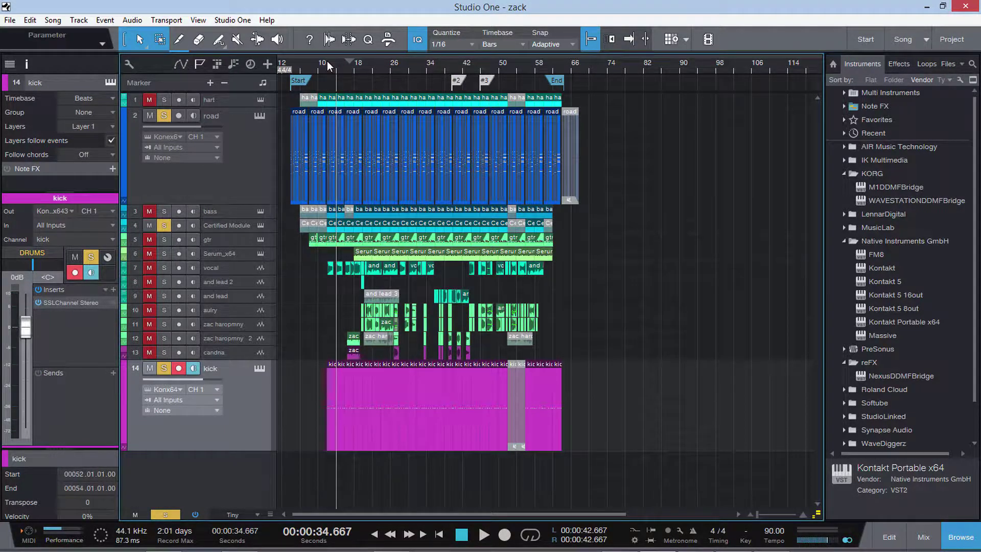
{"action": "left_click", "coordinate": [327, 60]}
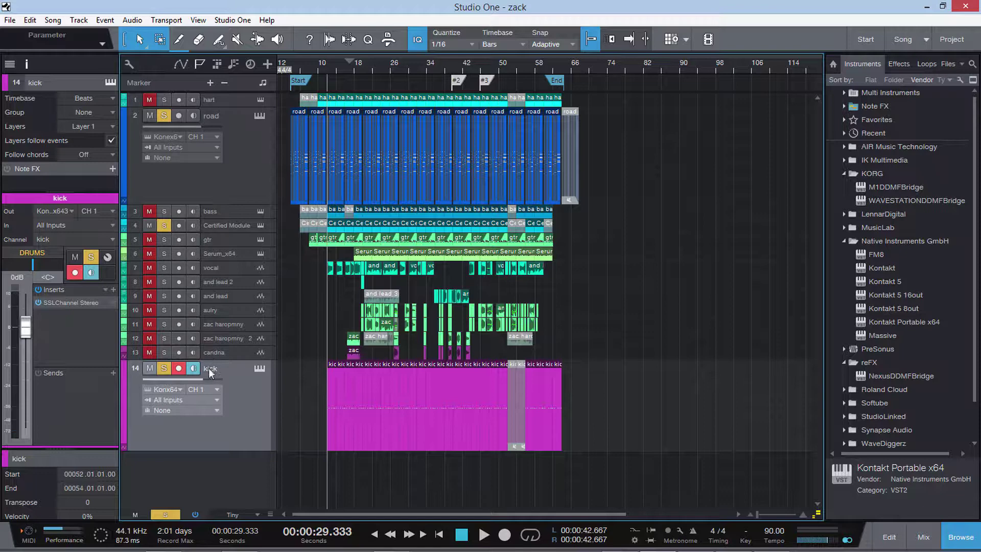
{"action": "key", "text": "space"}
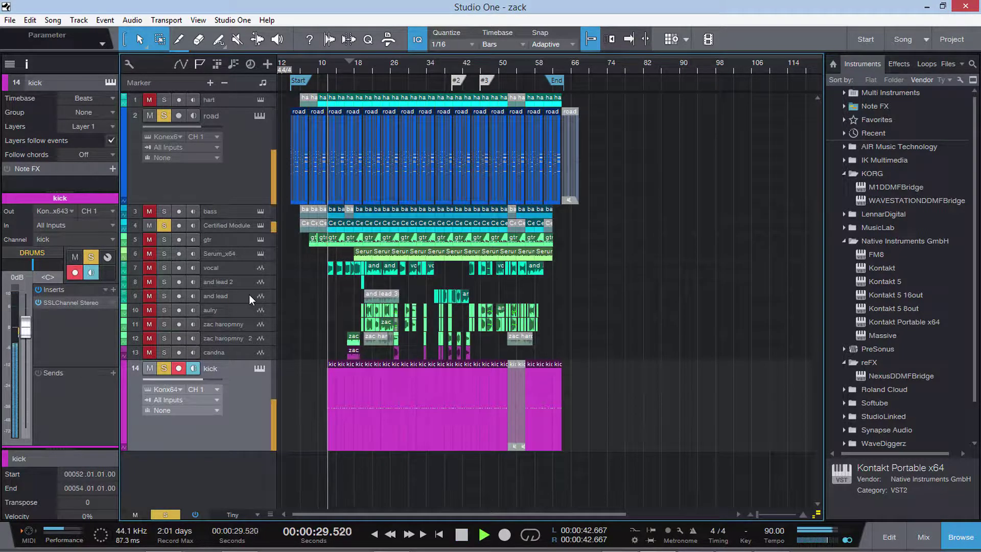
{"action": "key", "text": "space"}
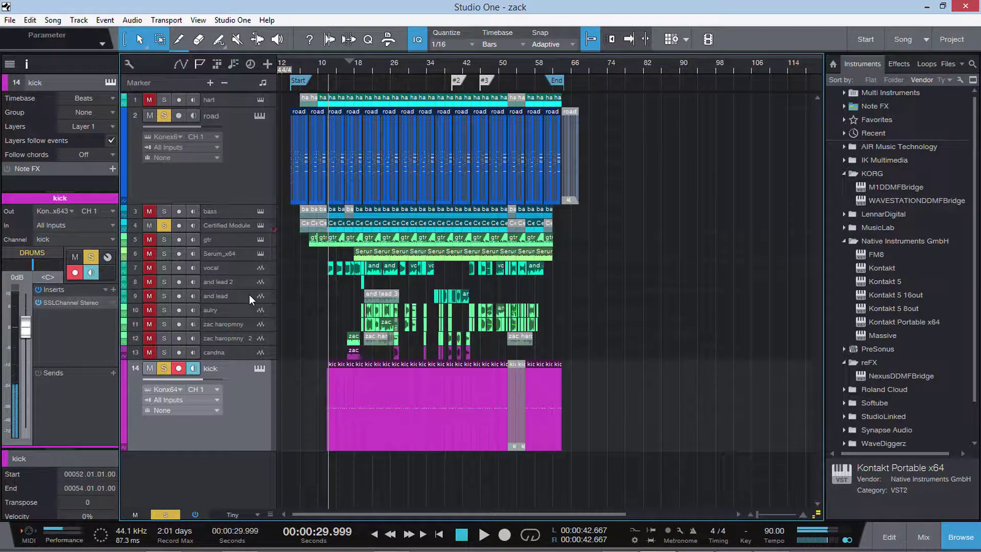
Reduce the solos to the Certified Module and kick tracks, play them from 00:00:56.000 and stop playback
{"action": "left_click", "coordinate": [166, 515]}
{"action": "left_click", "coordinate": [163, 368]}
{"action": "left_click", "coordinate": [163, 225]}
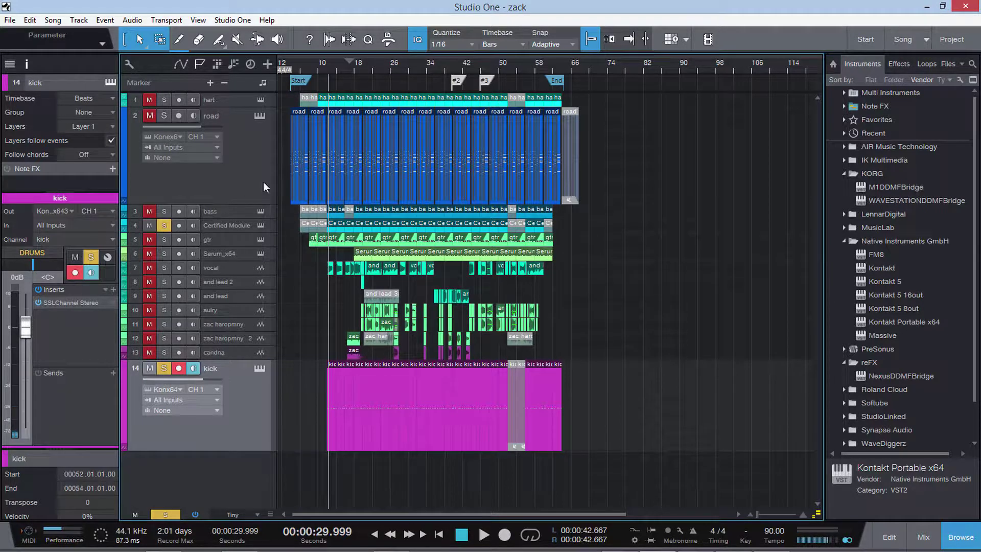
{"action": "left_click", "coordinate": [371, 60]}
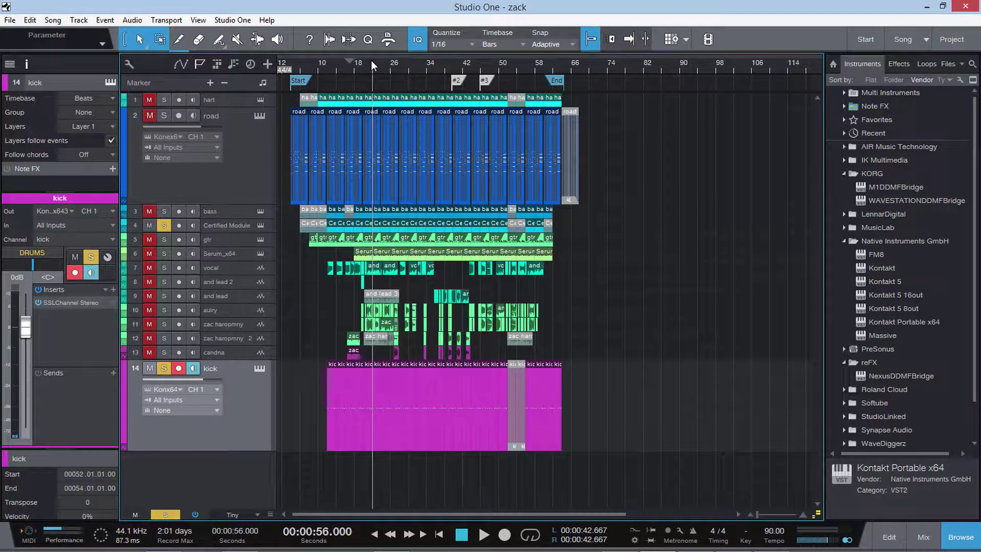
{"action": "key", "text": "space"}
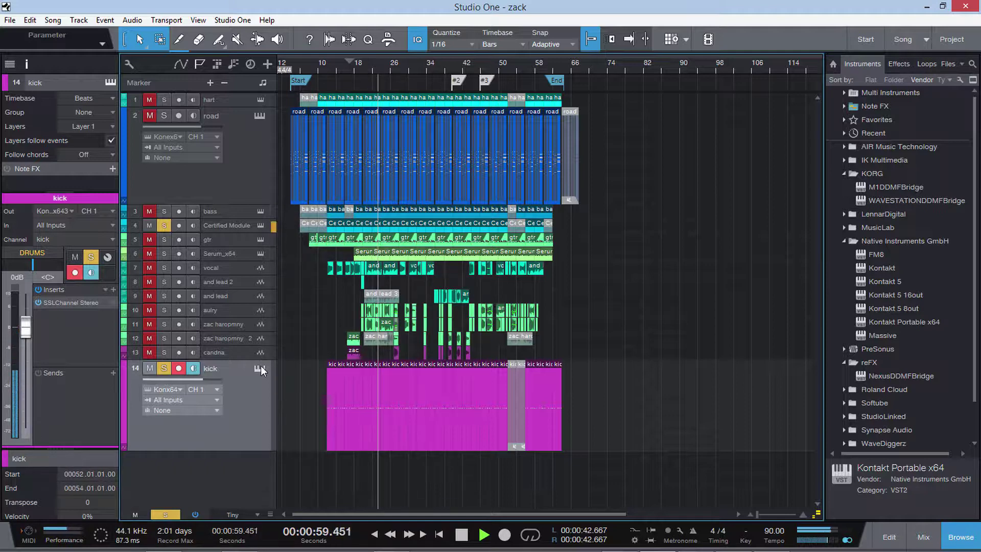
{"action": "key", "text": "space"}
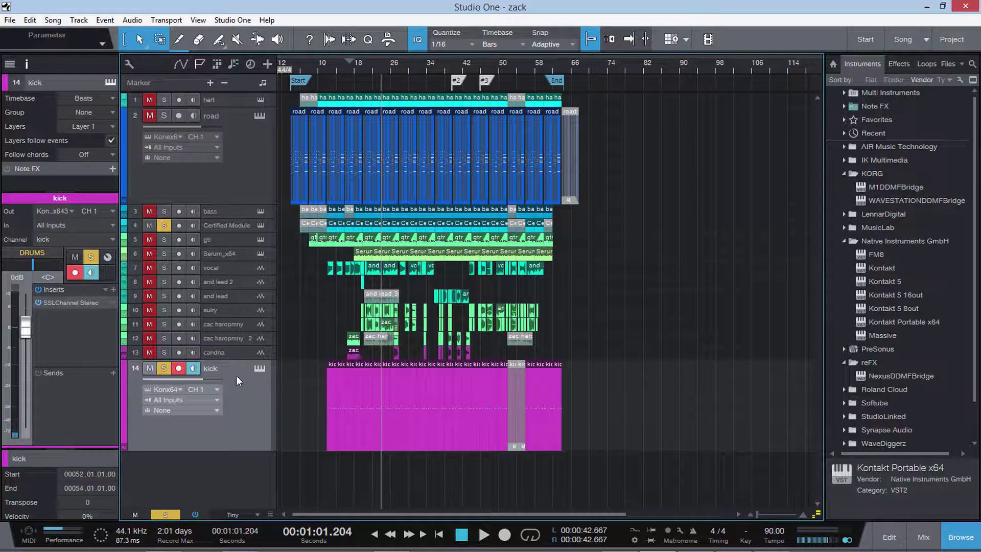
Check the kick's Kontakt Portable instrument, and adjust the high-pass filter in its SSLChannel Stereo to 62 during playback
{"action": "left_click", "coordinate": [260, 369]}
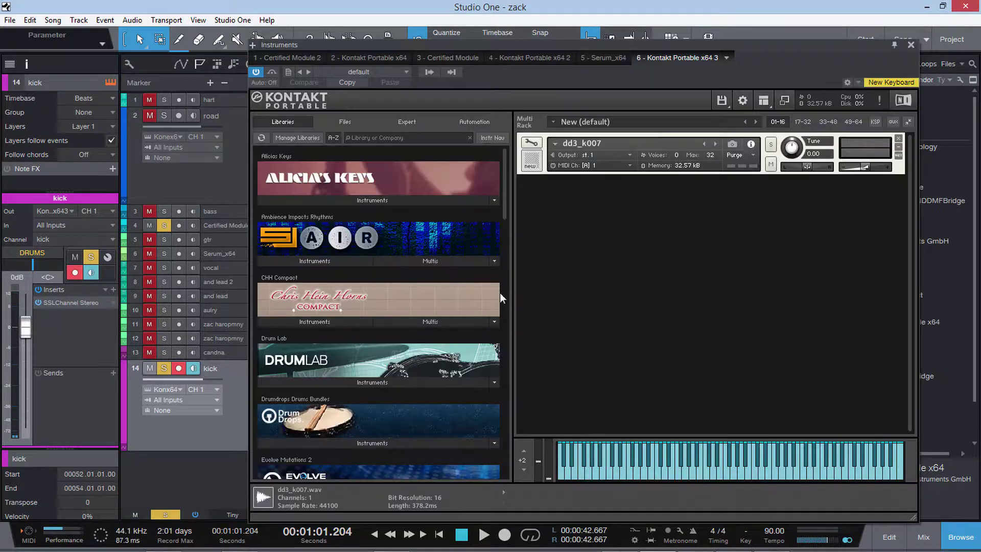
{"action": "left_click", "coordinate": [911, 47]}
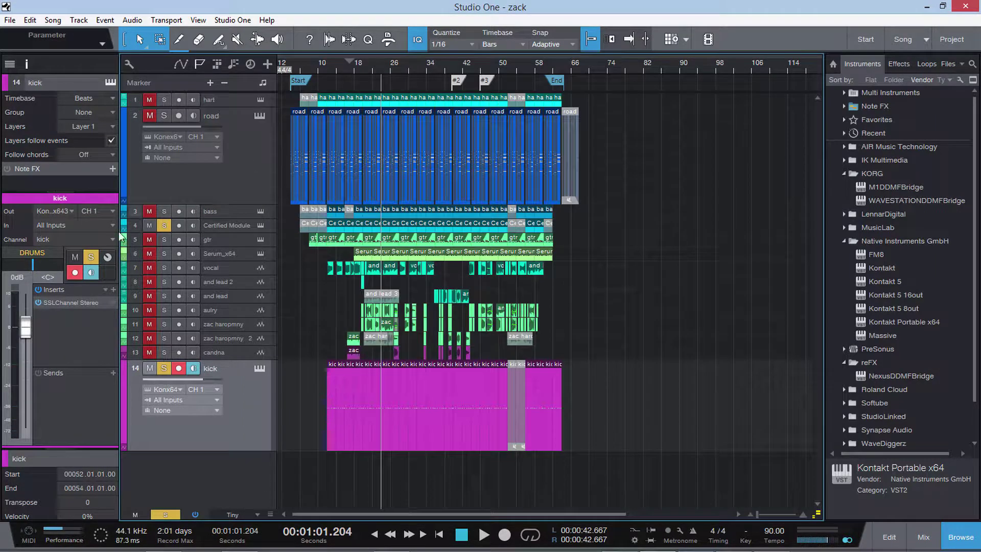
{"action": "double_click", "coordinate": [74, 303]}
{"action": "left_click_drag", "start_coordinate": [639, 155], "coordinate": [633, 155]}
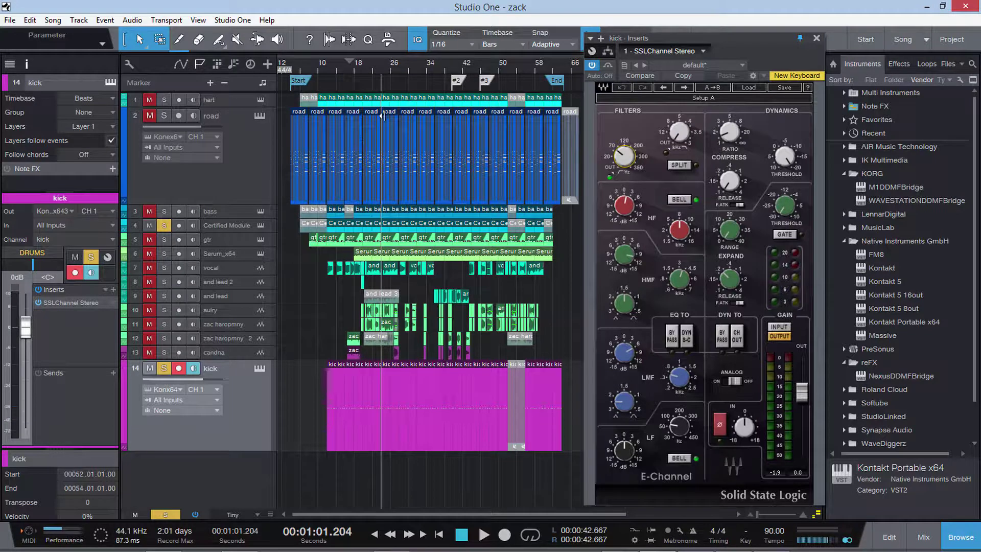
{"action": "key", "text": "space"}
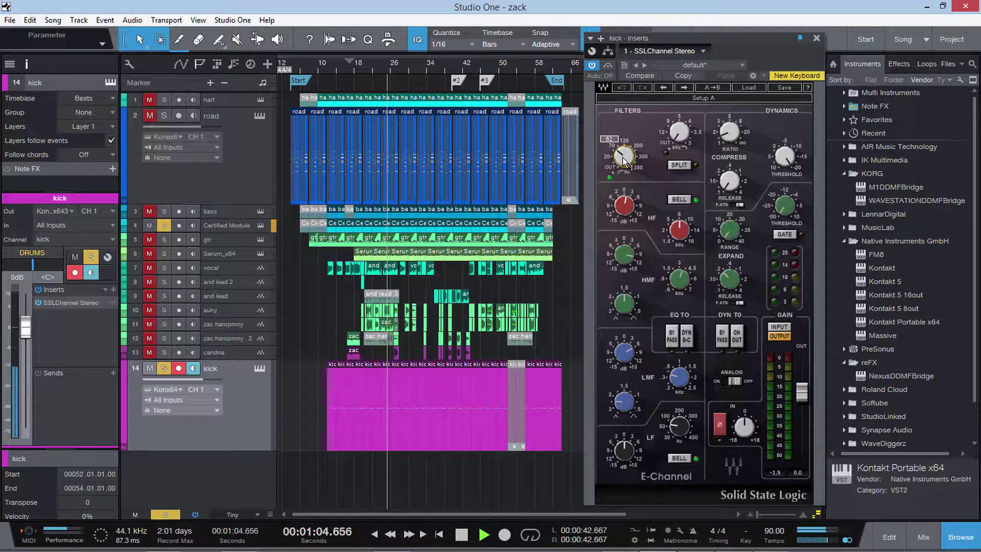
{"action": "mouse_move", "coordinate": [624, 156]}
{"action": "left_mouse_down"}
{"action": "mouse_move", "coordinate": [624, 143]}
{"action": "mouse_move", "coordinate": [628, 155]}
{"action": "left_mouse_up"}
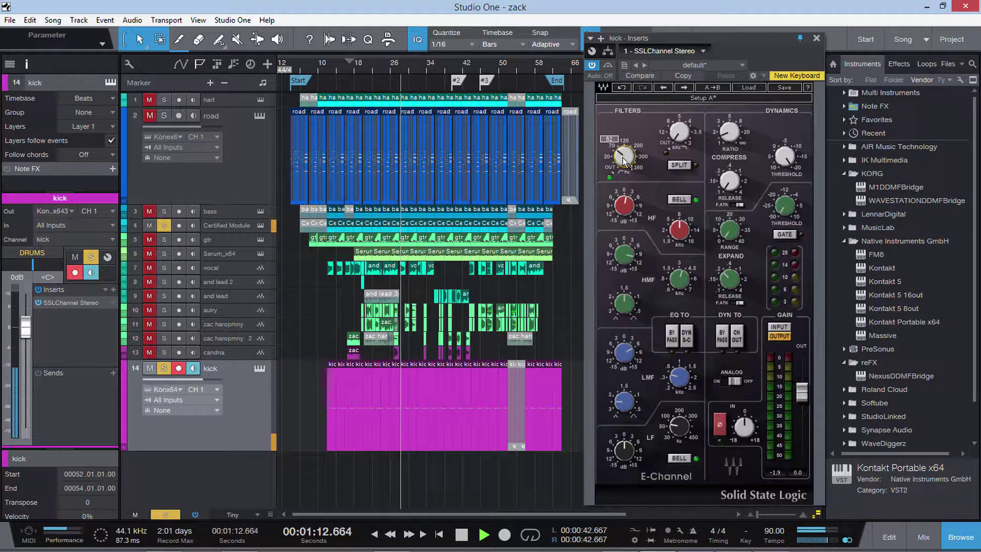
Turn off all solos and mute the vocal track during playback, stop the song and review the kick's SSLChannel Stereo before closing it
{"action": "left_click", "coordinate": [172, 512]}
{"action": "left_click", "coordinate": [150, 268]}
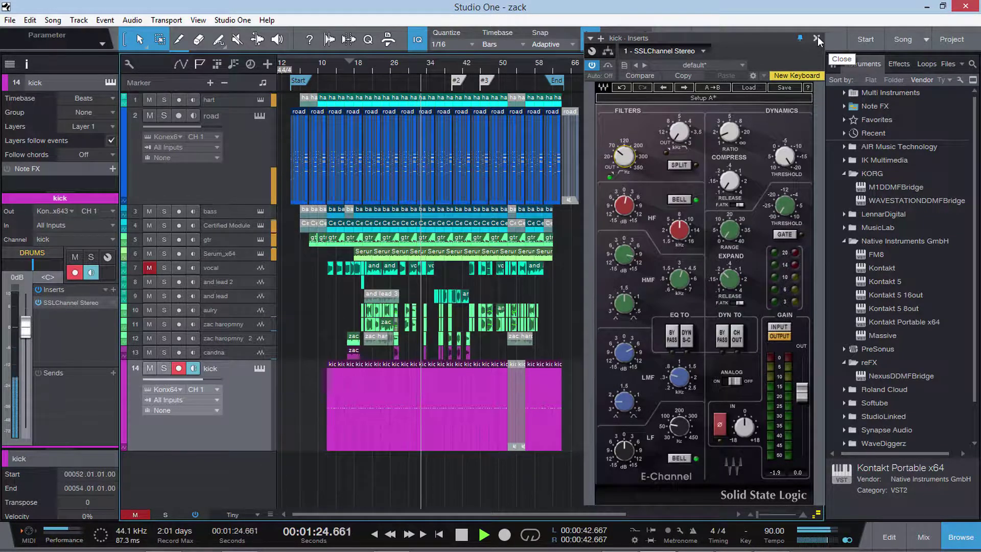
{"action": "key", "text": "space"}
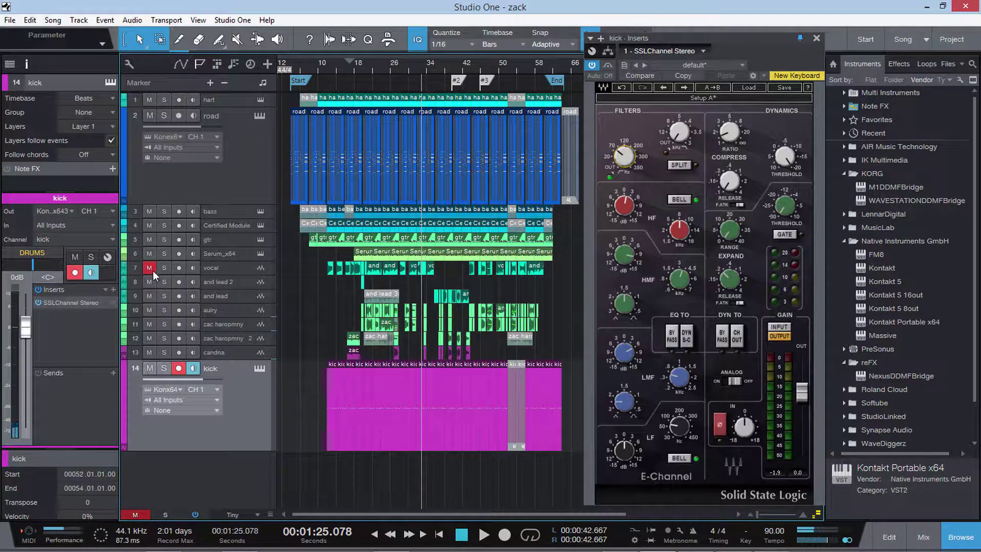
{"action": "left_click", "coordinate": [151, 271]}
{"action": "left_click", "coordinate": [817, 38]}
{"action": "left_click", "coordinate": [151, 268]}
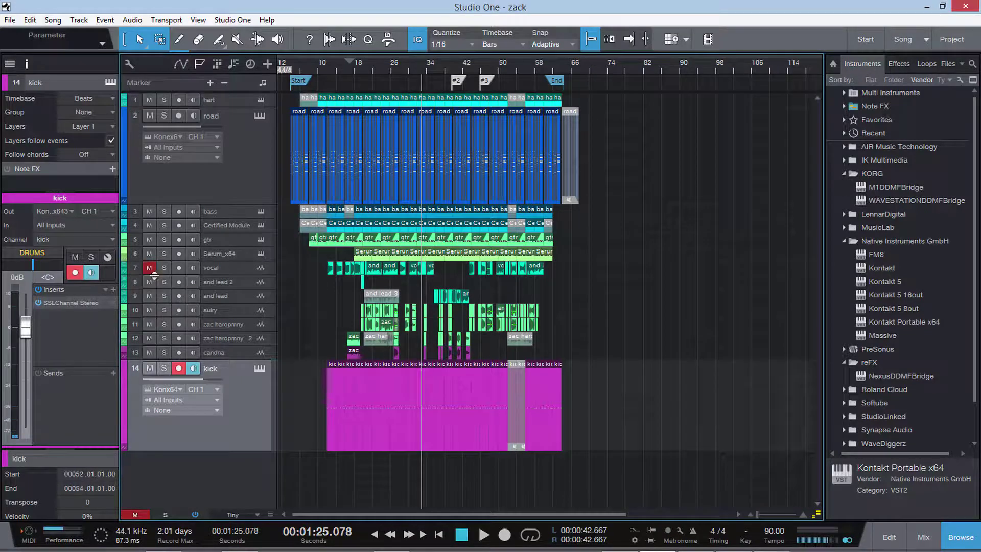
{"action": "double_click", "coordinate": [85, 302]}
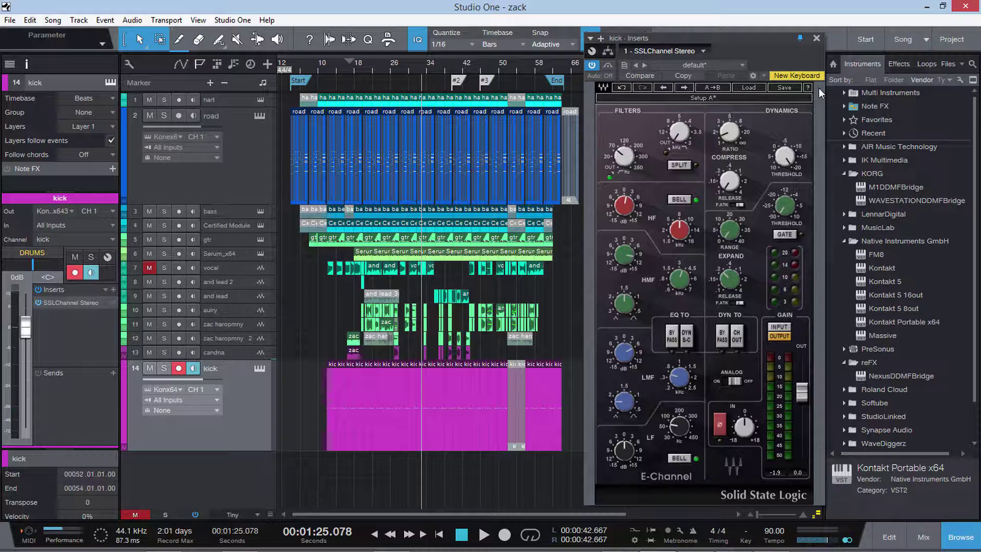
{"action": "left_click", "coordinate": [816, 39]}
Open the MIXBUS channel's Vintage Open Deck insert from the console, move its window clear and close the console
{"action": "left_click", "coordinate": [924, 537]}
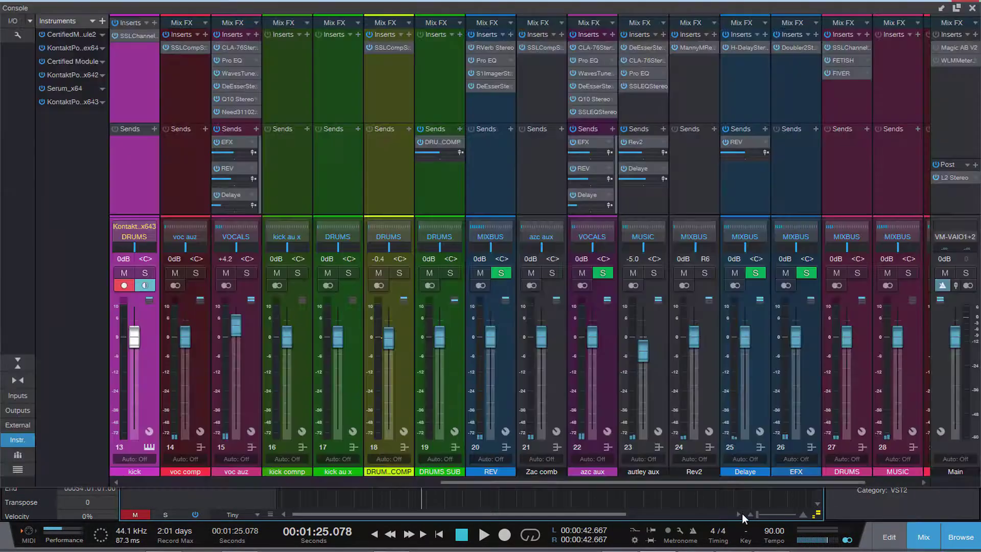
{"action": "left_click_drag", "start_coordinate": [601, 481], "coordinate": [759, 483]}
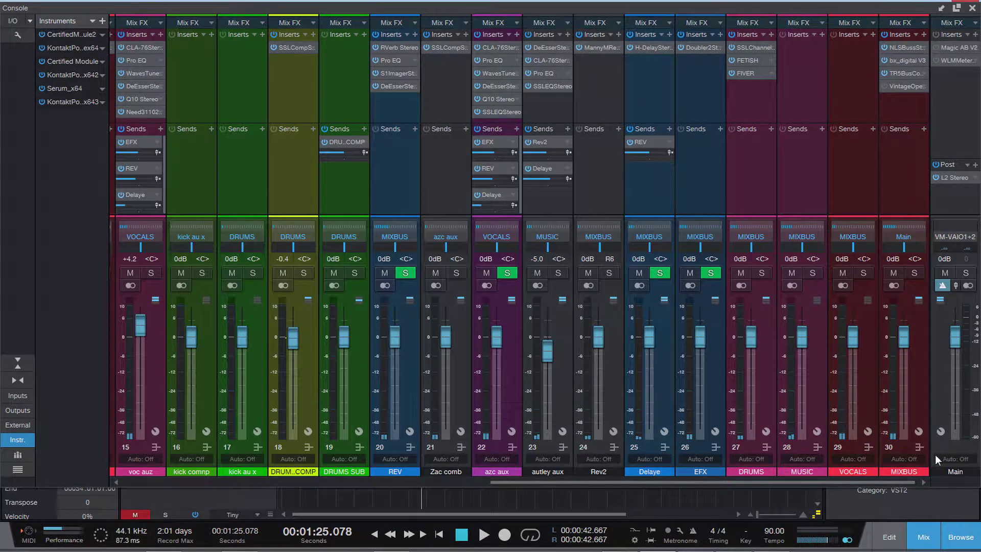
{"action": "left_click", "coordinate": [901, 83]}
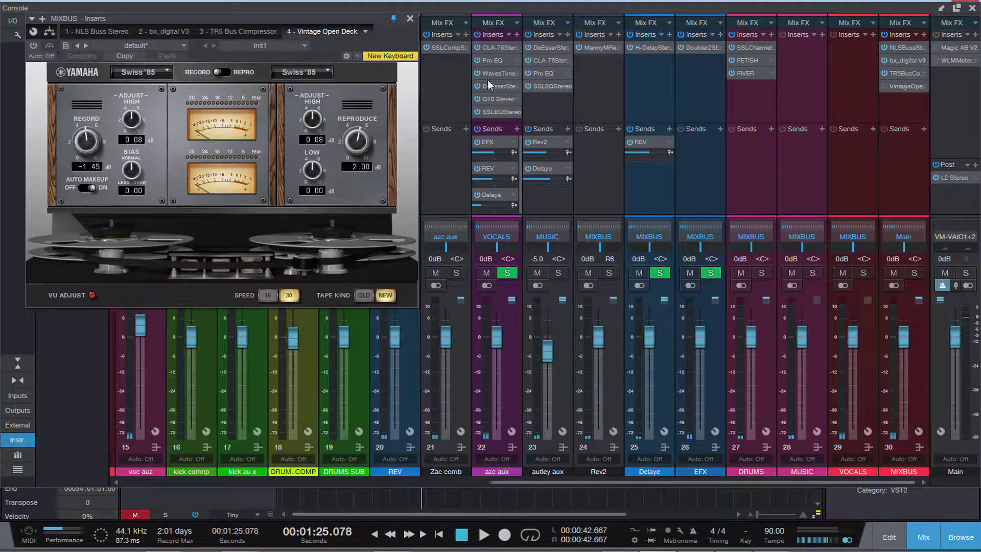
{"action": "left_click_drag", "start_coordinate": [347, 29], "coordinate": [590, 93]}
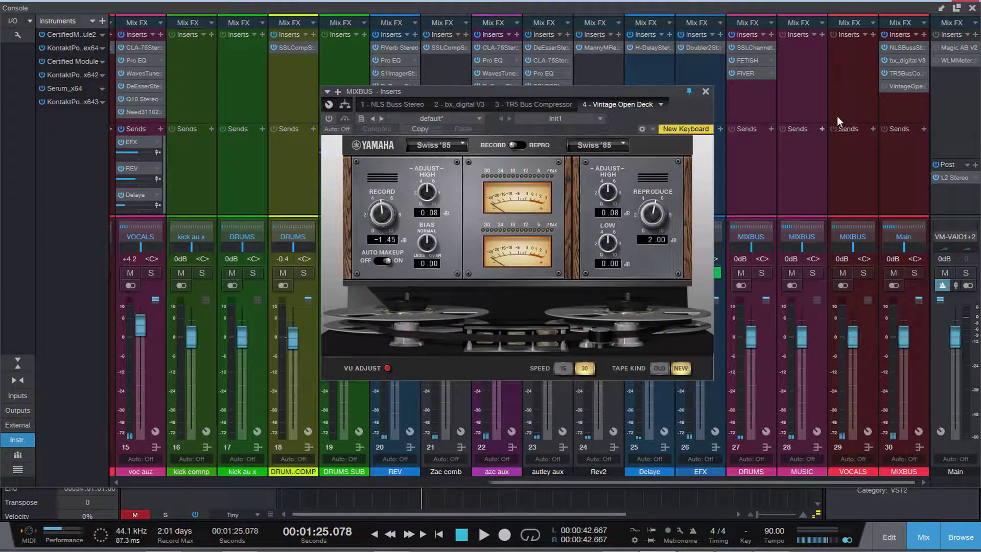
{"action": "left_click", "coordinate": [972, 8]}
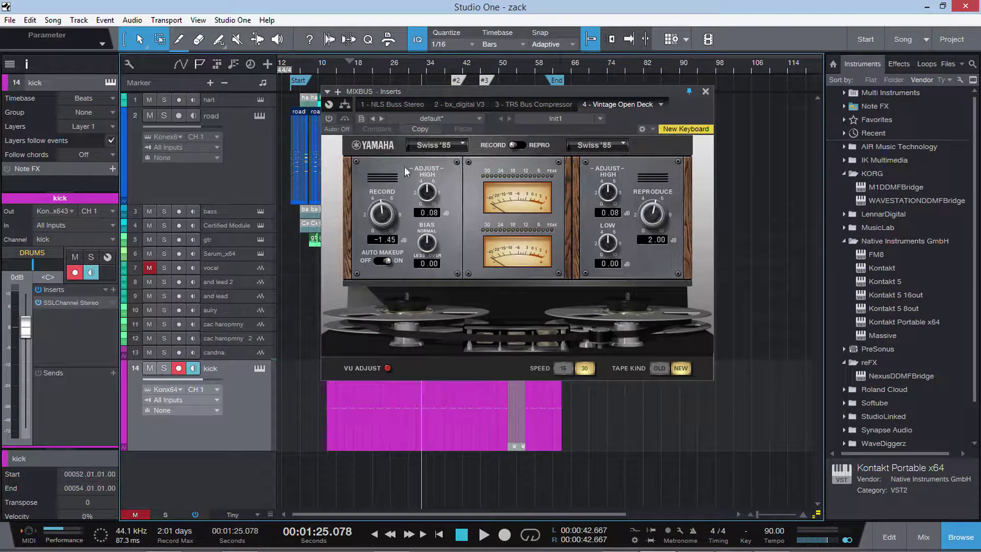
Unmute the vocal track, activate Vintage Open Deck with its bypass on, and place the playhead at 00:00:32.000
{"action": "left_click", "coordinate": [150, 267]}
{"action": "left_click", "coordinate": [334, 62]}
{"action": "left_click", "coordinate": [327, 63]}
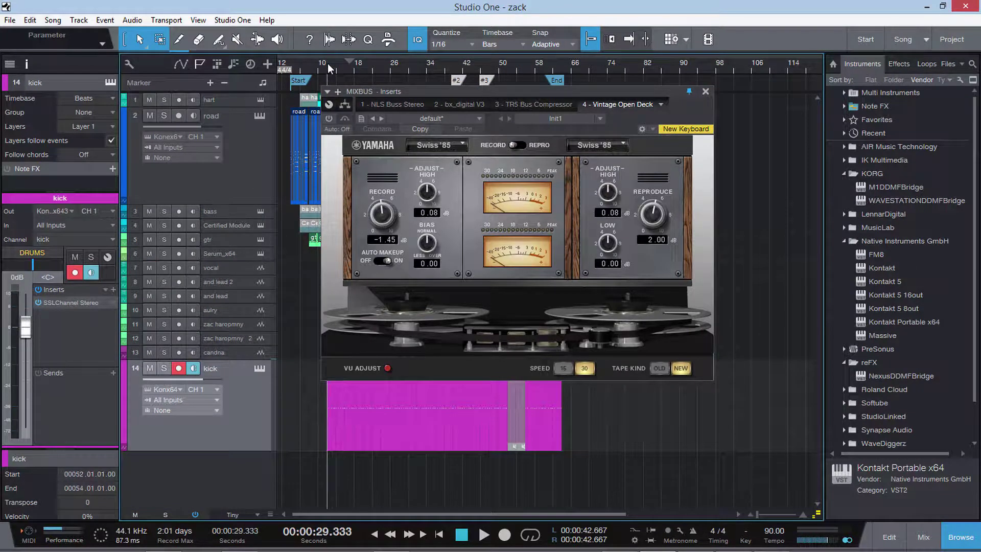
{"action": "left_click", "coordinate": [329, 118]}
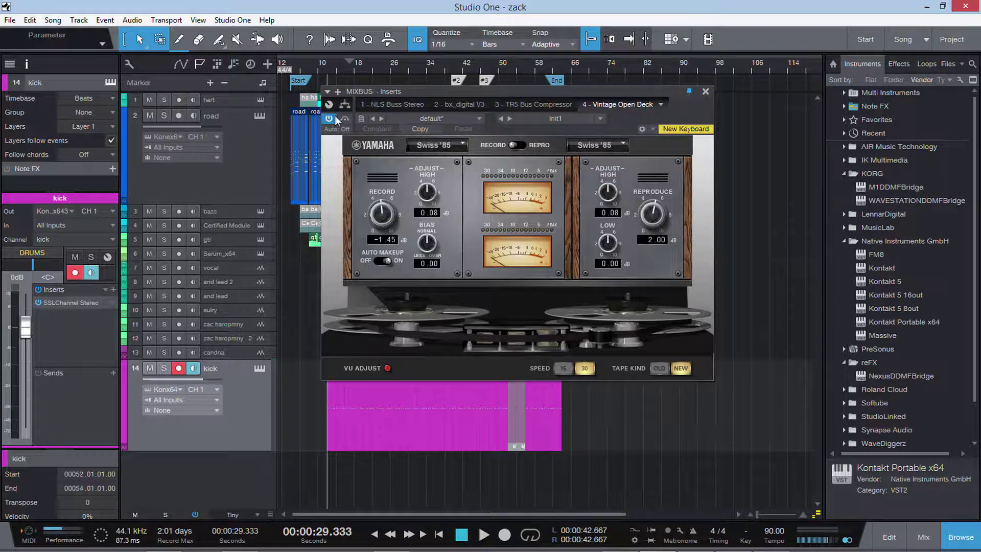
{"action": "left_click", "coordinate": [344, 118]}
{"action": "left_click", "coordinate": [332, 63]}
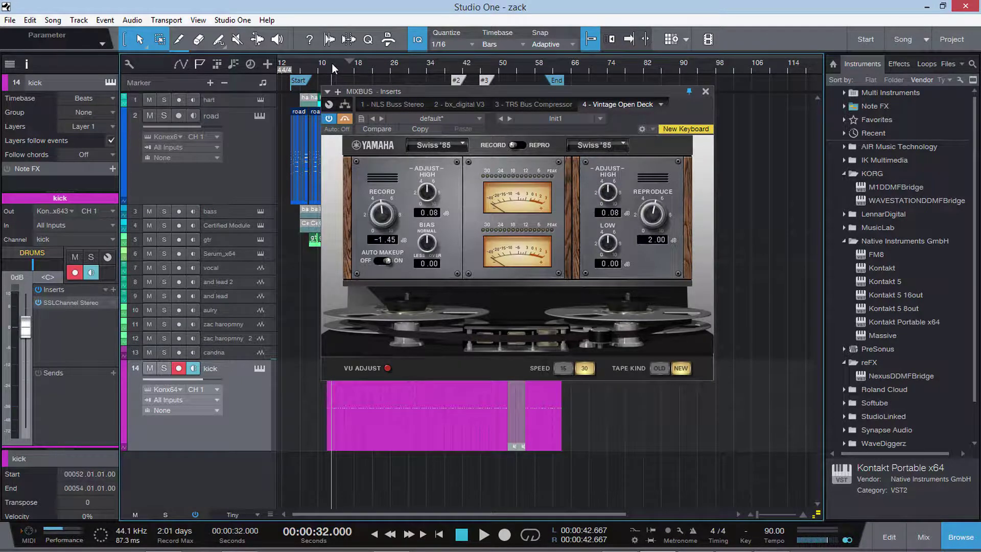
Play the full mix while comparing Vintage Open Deck bypassed and engaged, and close its window with the effect engaged
{"action": "key", "text": "space"}
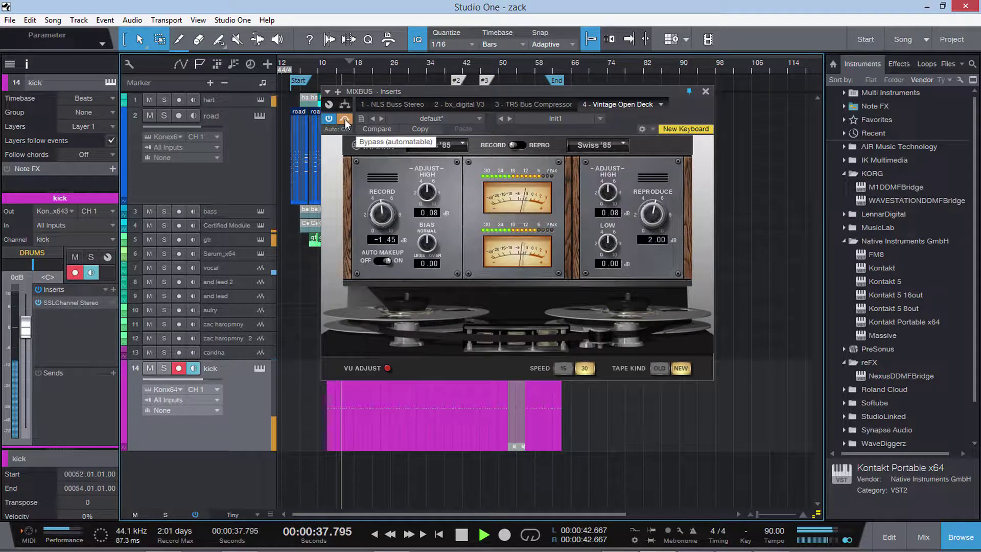
{"action": "left_click", "coordinate": [345, 121]}
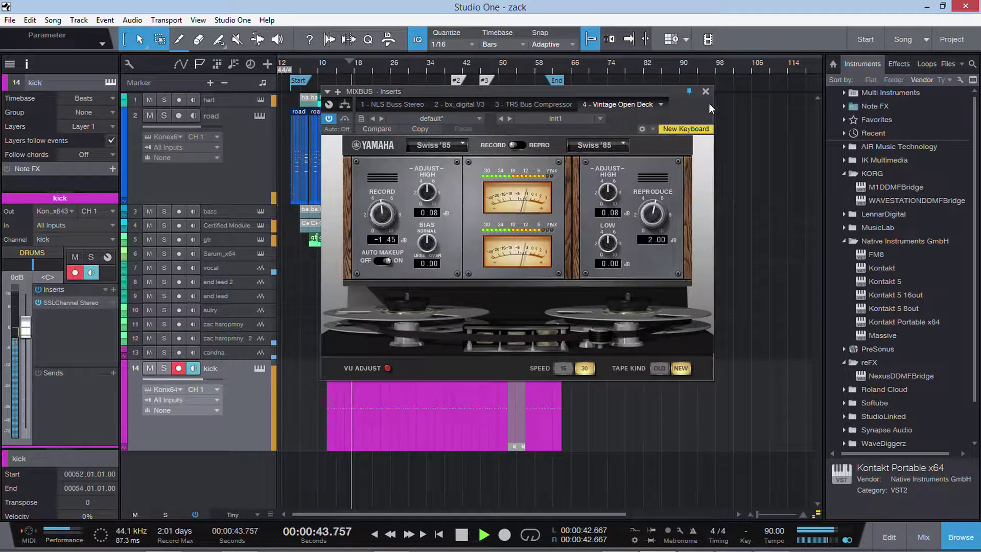
{"action": "left_click", "coordinate": [346, 118]}
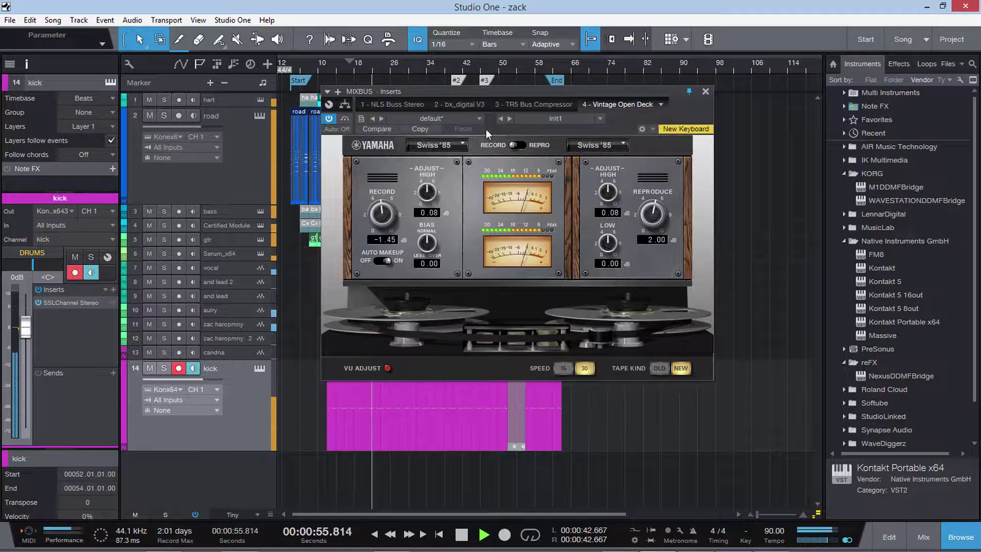
{"action": "left_click", "coordinate": [704, 93]}
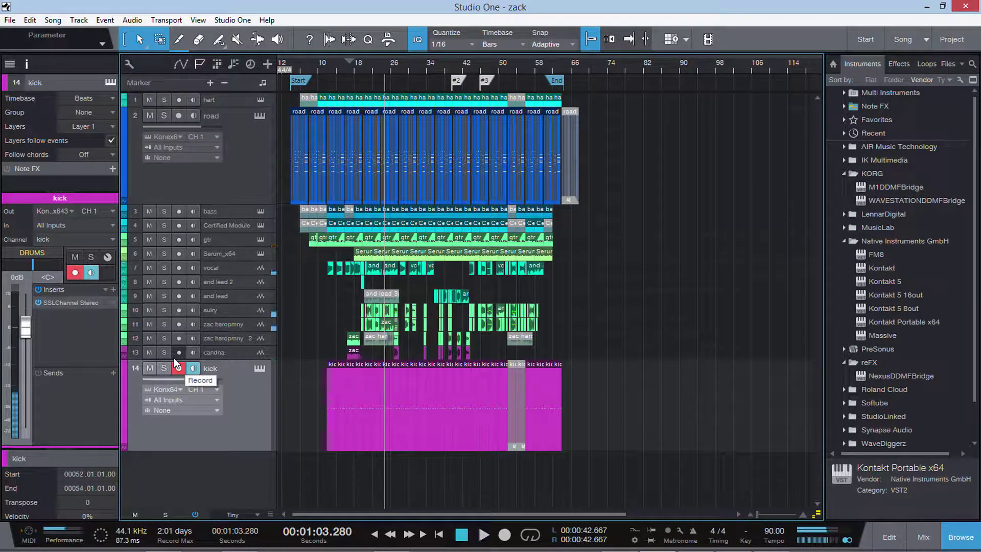
Resume playback of the full mix and compare it with the kick track muted and unmuted
{"action": "key", "text": "space"}
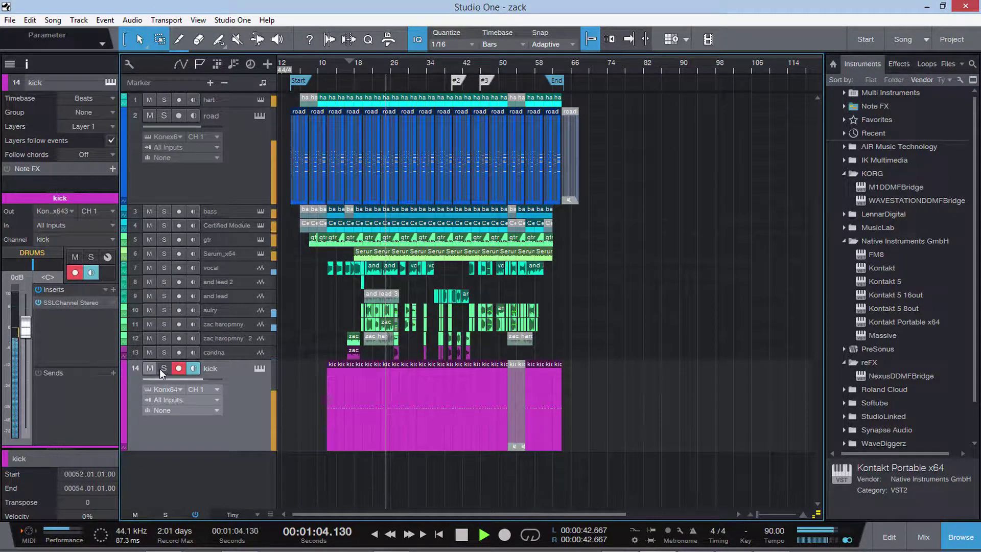
{"action": "left_click", "coordinate": [151, 368]}
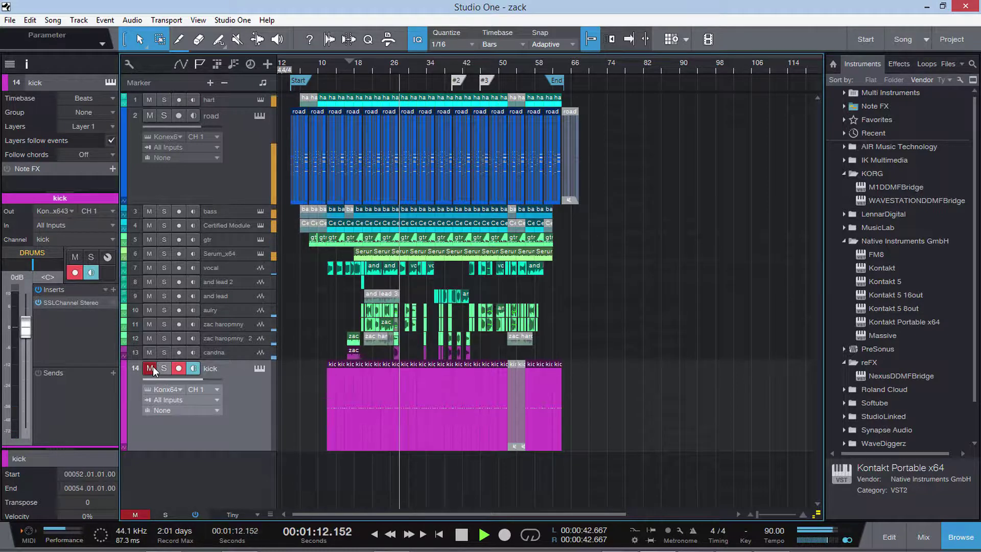
{"action": "left_click", "coordinate": [152, 367]}
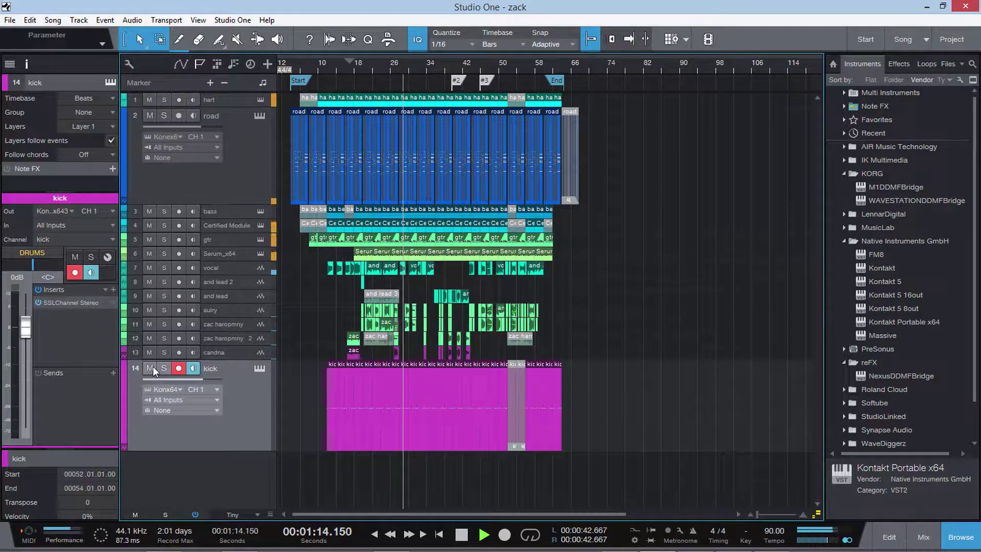
Open the console, stop playback, and open the Magic AB V2 insert on the Main channel
{"action": "left_click", "coordinate": [924, 537]}
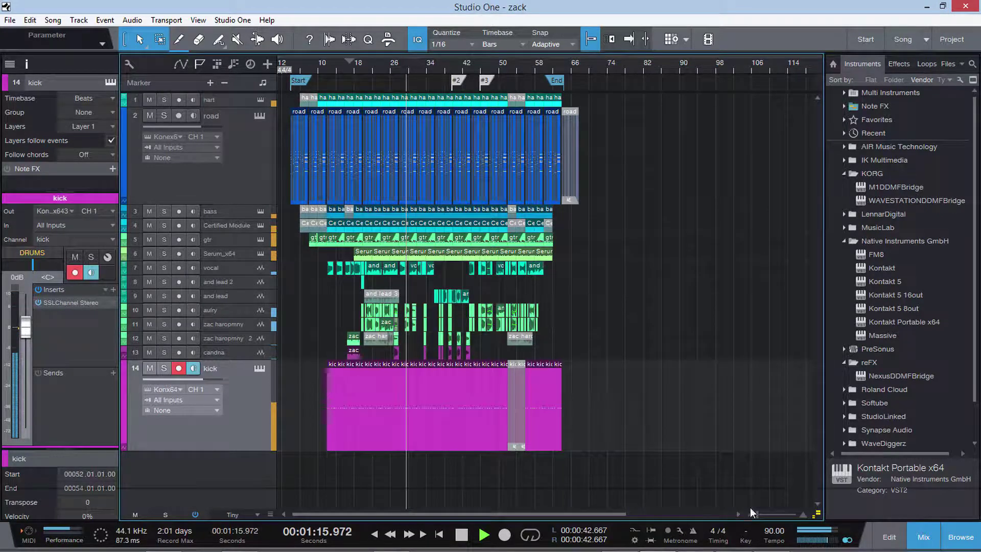
{"action": "left_click_drag", "start_coordinate": [629, 483], "coordinate": [824, 477]}
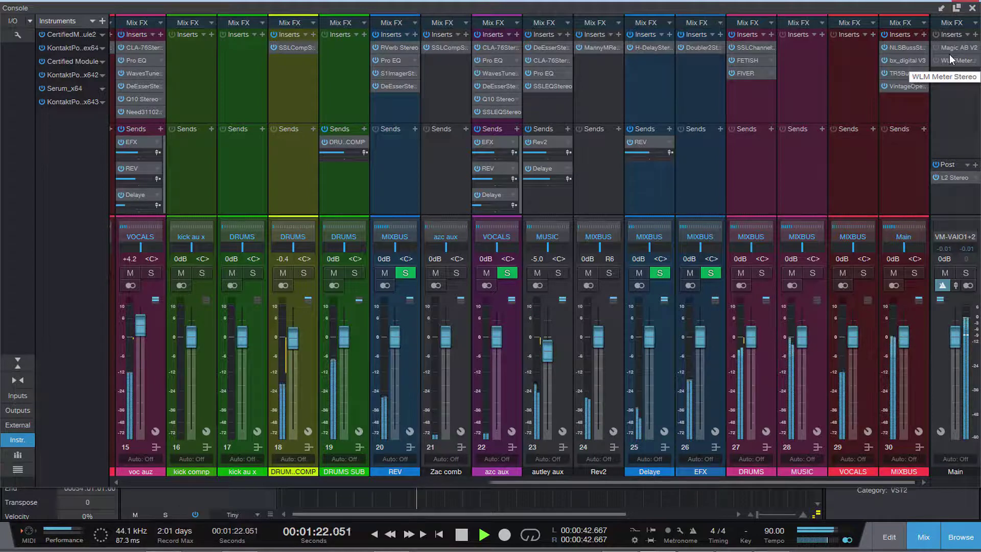
{"action": "key", "text": "space"}
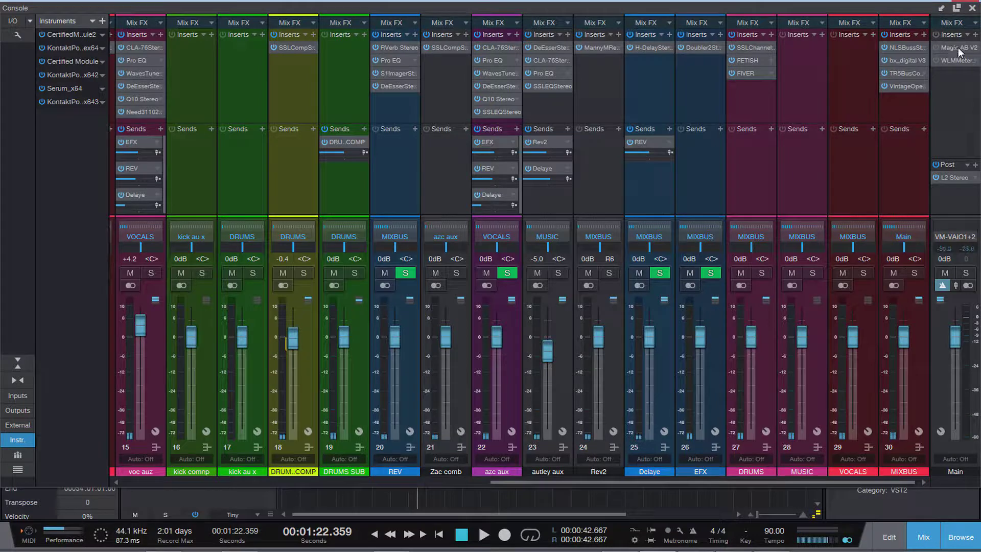
{"action": "left_click", "coordinate": [959, 48]}
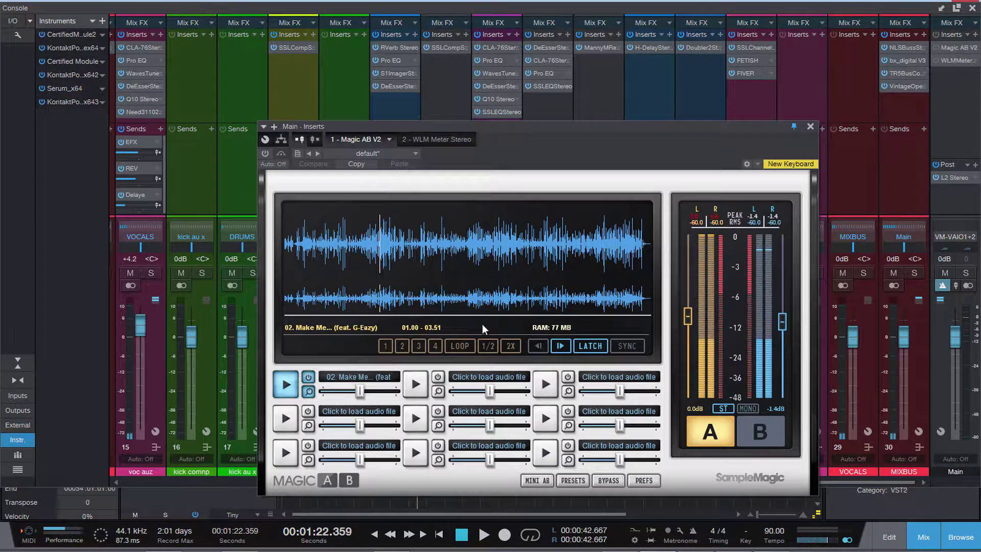
Load 05. Bet My Heart.mp3 from the Maroon 5 folder in Refrence tracks into the empty Magic AB slot below the first track
{"action": "left_click", "coordinate": [357, 412]}
{"action": "left_click", "coordinate": [364, 425]}
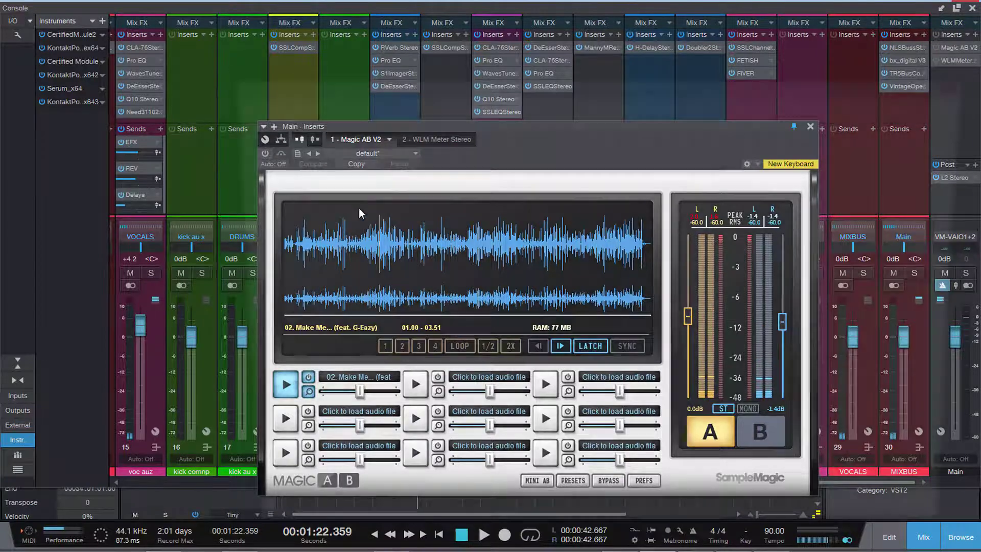
{"action": "left_click", "coordinate": [262, 226]}
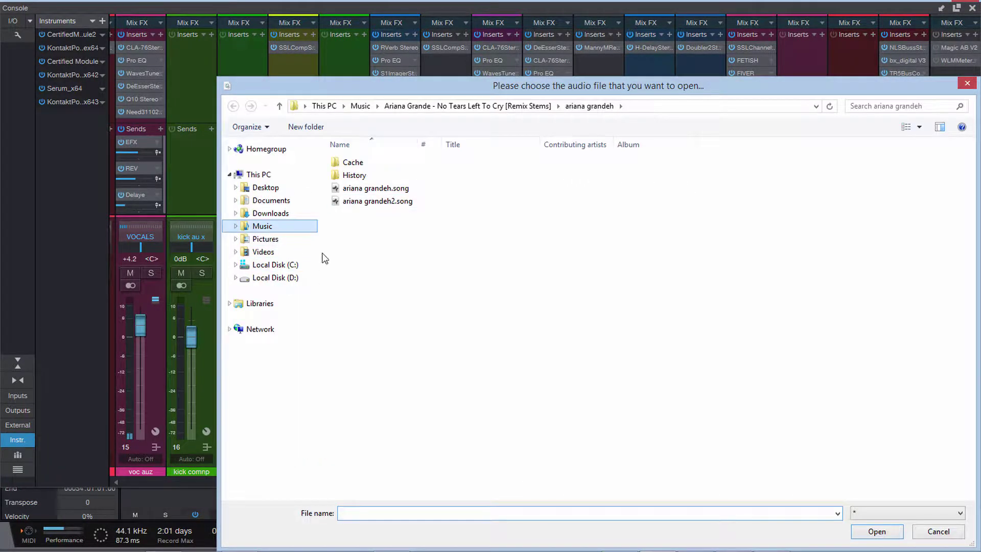
{"action": "left_click", "coordinate": [374, 471]}
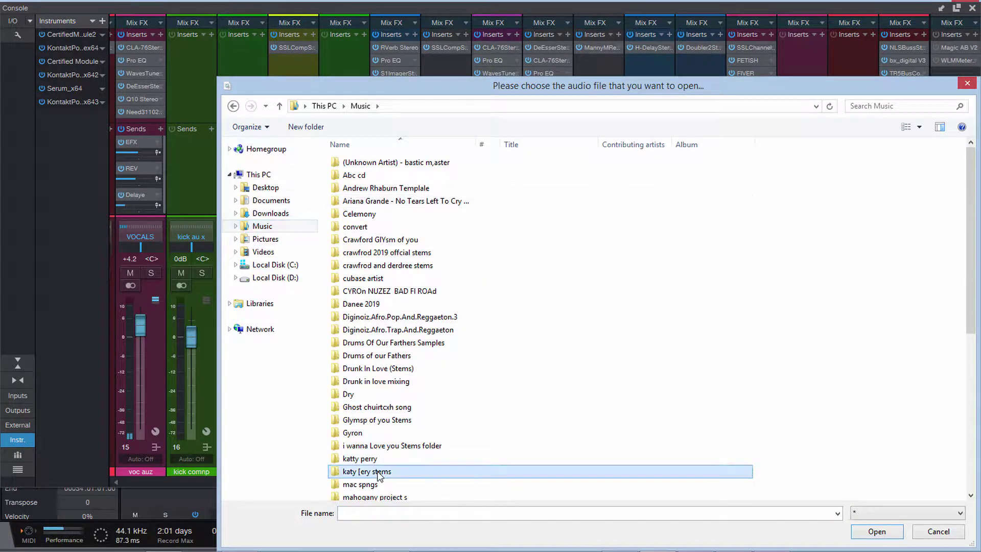
{"action": "scroll", "coordinate": [381, 445], "scroll_direction": "down", "scroll_amount": 4}
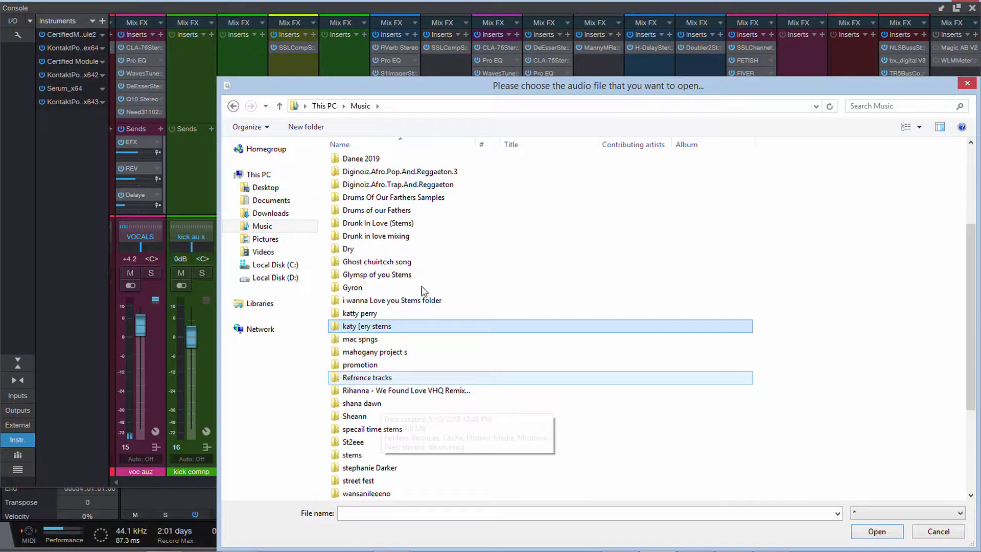
{"action": "double_click", "coordinate": [378, 377]}
{"action": "double_click", "coordinate": [404, 200]}
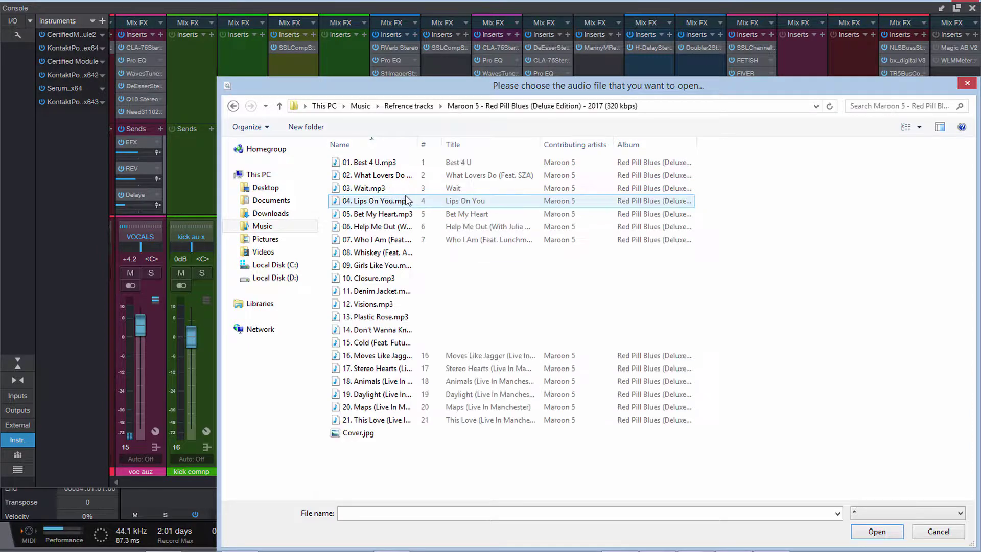
{"action": "double_click", "coordinate": [388, 215]}
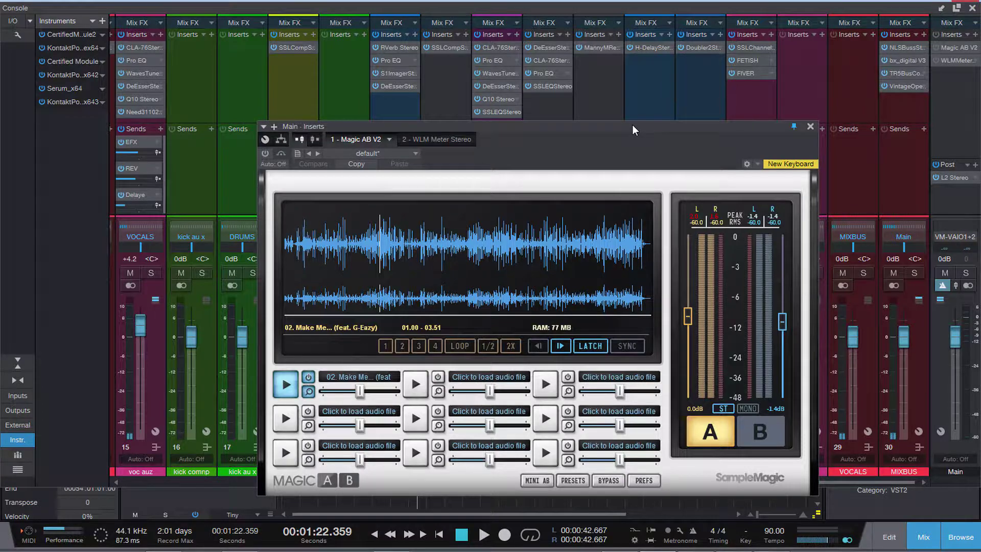
{"action": "left_click", "coordinate": [592, 293]}
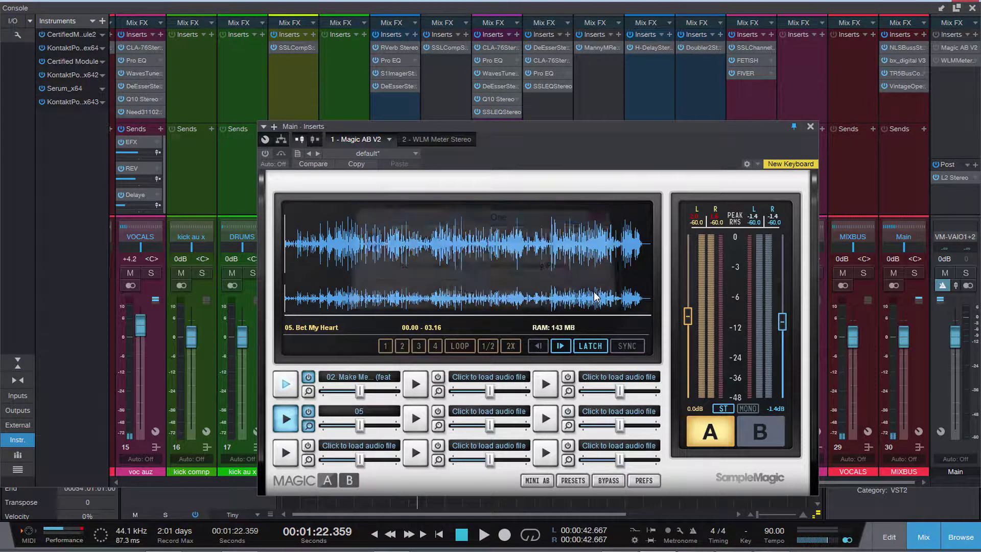
Play briefly with Magic AB set to B, then switch back to A and enable Sync for Bet My Heart
{"action": "left_click", "coordinate": [762, 435]}
{"action": "key", "text": "space"}
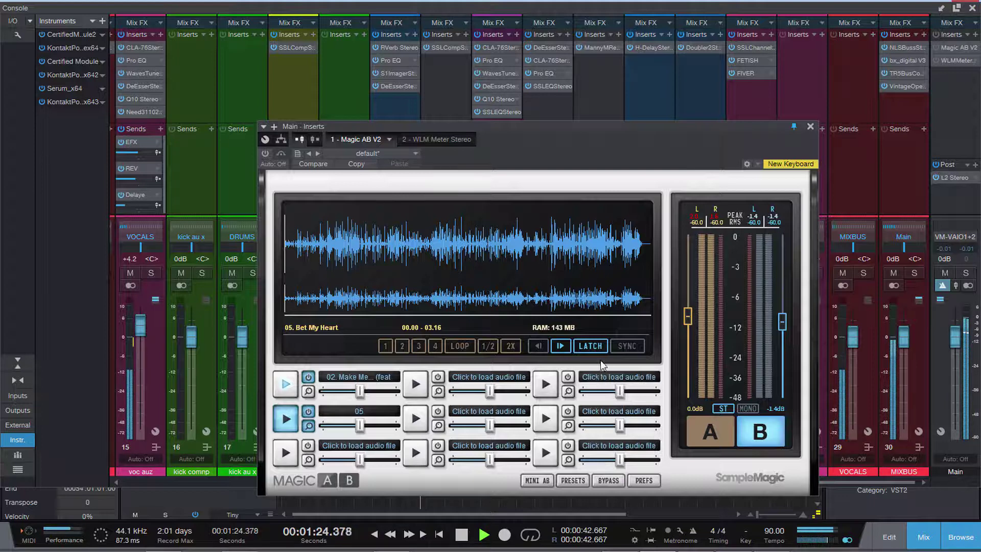
{"action": "key", "text": "space"}
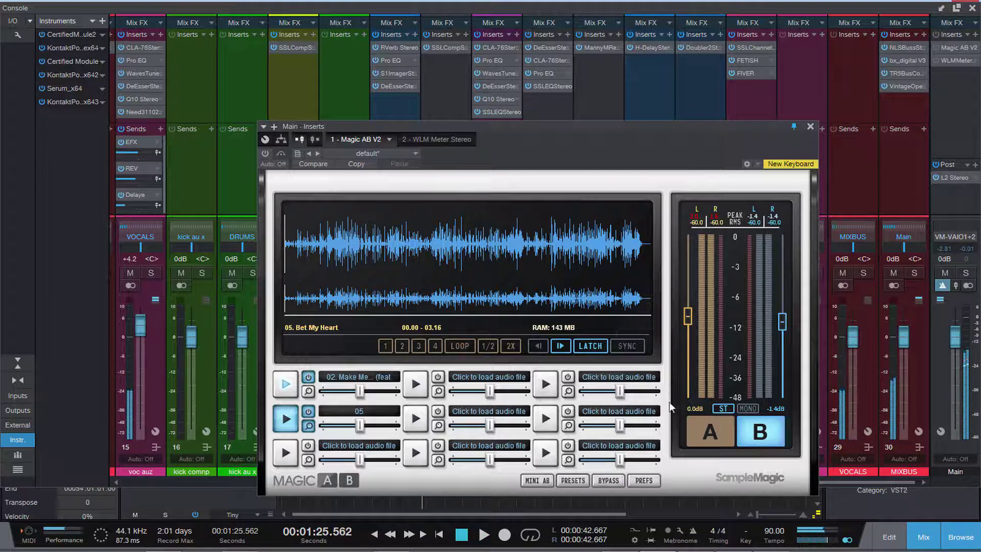
{"action": "left_click", "coordinate": [714, 428]}
{"action": "left_click", "coordinate": [627, 346]}
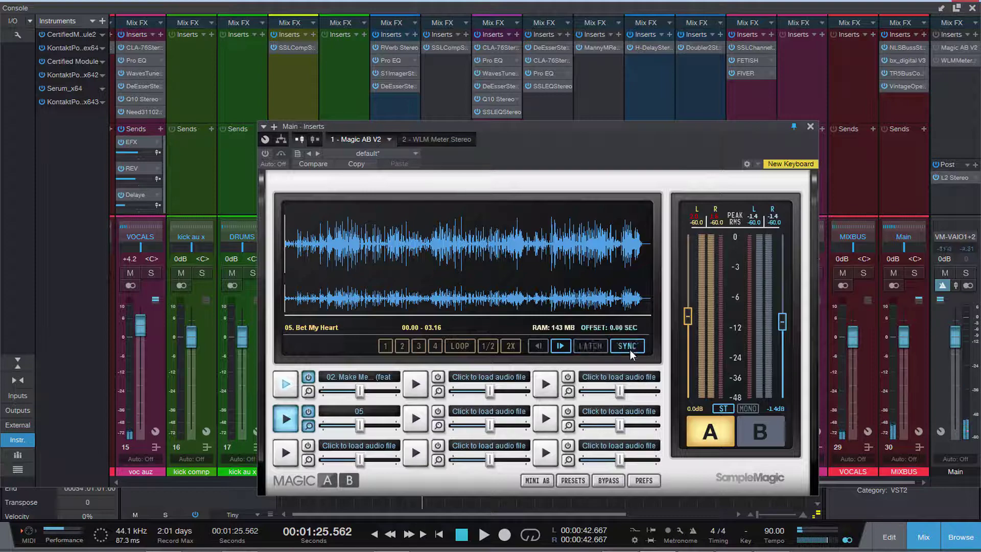
Play the mix while switching Magic AB between A and B, select the first reference track, and stop playback
{"action": "key", "text": "space"}
{"action": "left_click", "coordinate": [757, 428]}
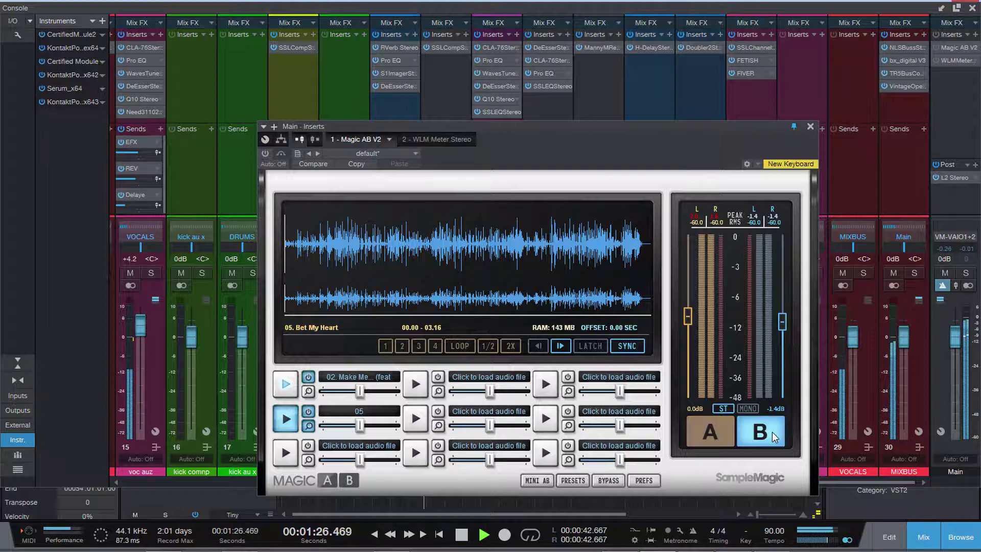
{"action": "left_click", "coordinate": [717, 434]}
{"action": "left_click", "coordinate": [287, 384]}
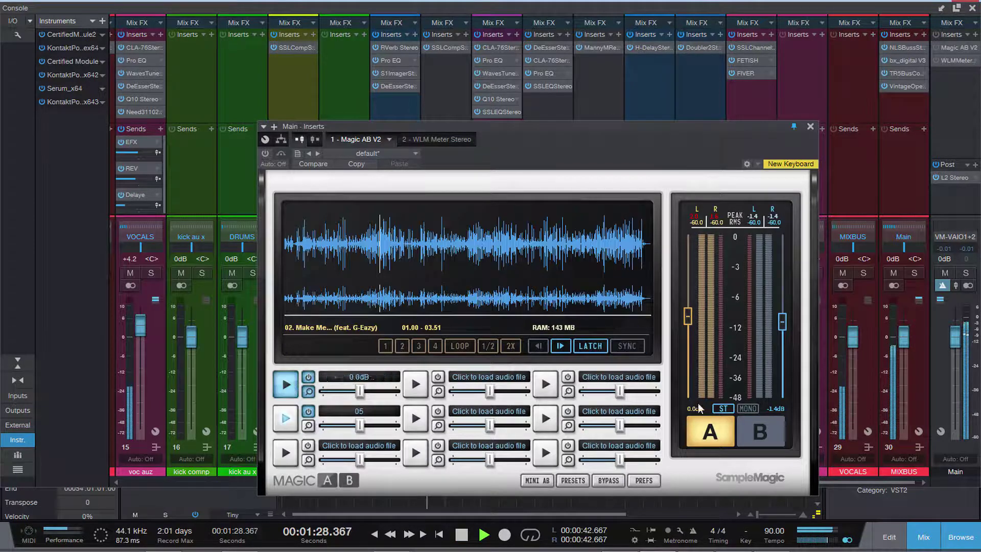
{"action": "left_click", "coordinate": [763, 432]}
{"action": "key", "text": "space"}
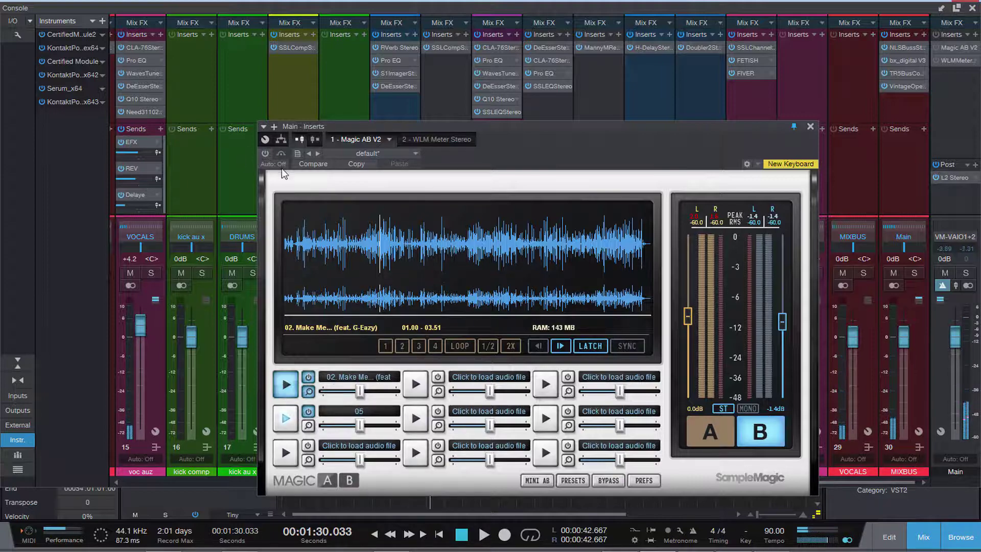
Activate the Magic AB V2 insert, select the Bet My Heart reference, and start playback
{"action": "left_click", "coordinate": [265, 153]}
{"action": "left_click", "coordinate": [286, 419]}
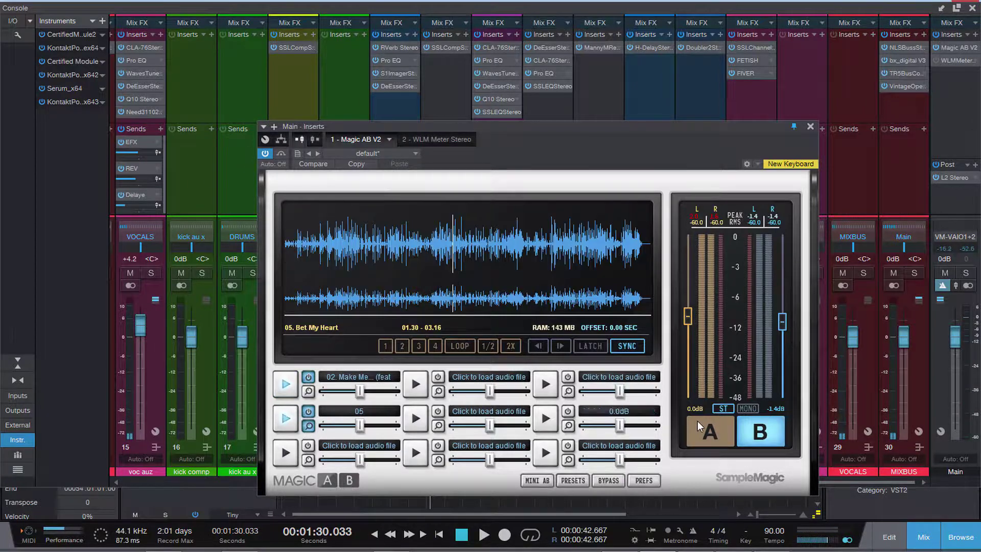
{"action": "key", "text": "space"}
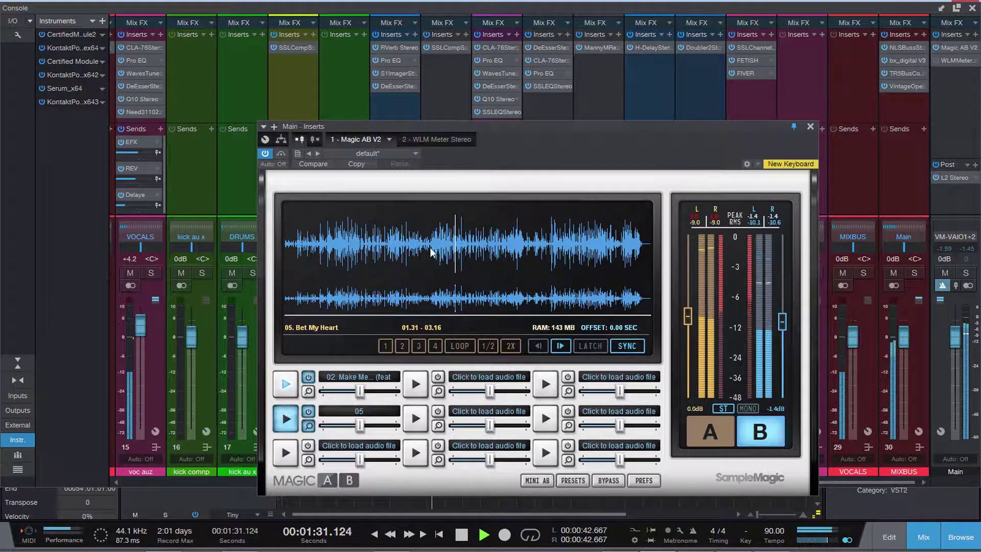
Compare the mix on A with the reference on B and lower the B level to -3.6 dB
{"action": "left_click", "coordinate": [718, 435]}
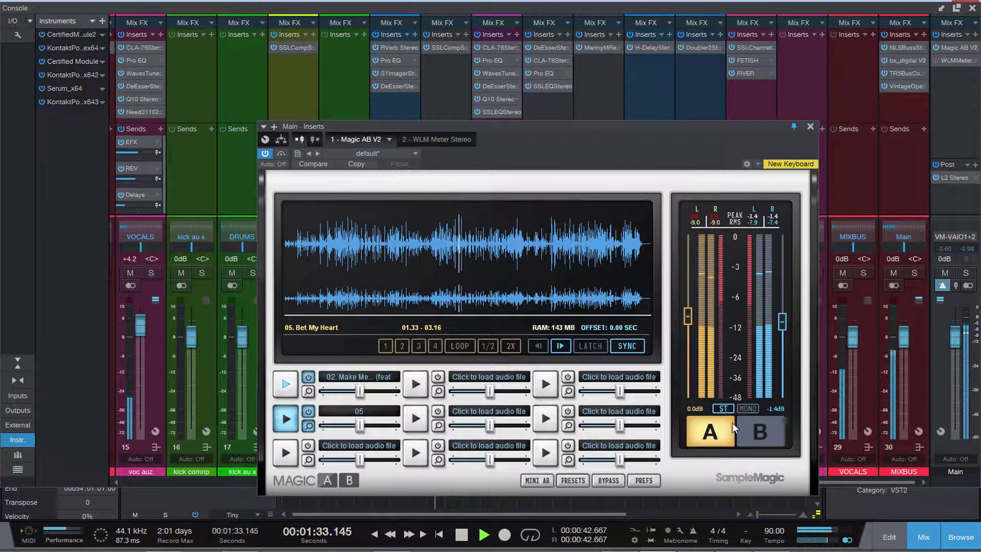
{"action": "left_click_drag", "start_coordinate": [782, 321], "coordinate": [781, 327]}
{"action": "left_click", "coordinate": [761, 431]}
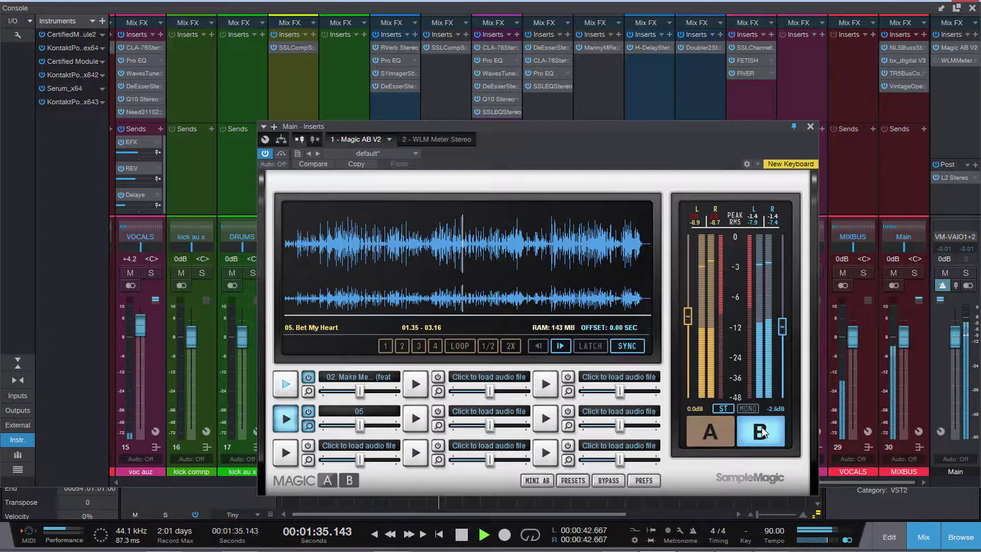
{"action": "left_click_drag", "start_coordinate": [783, 325], "coordinate": [768, 345]}
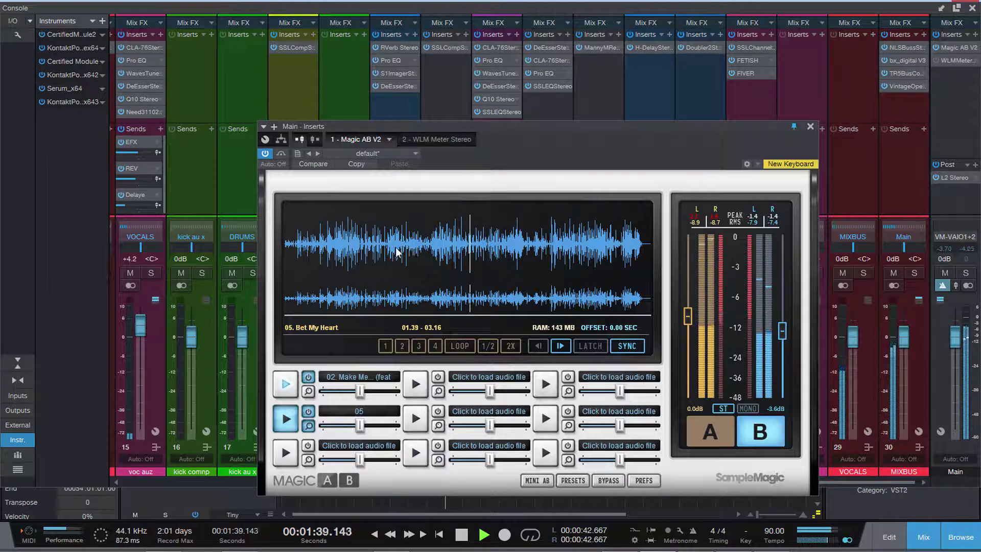
Turn off Sync, jump the reference to about 01.16, and compare A with B before closing Magic AB and stopping playback
{"action": "left_click", "coordinate": [626, 347]}
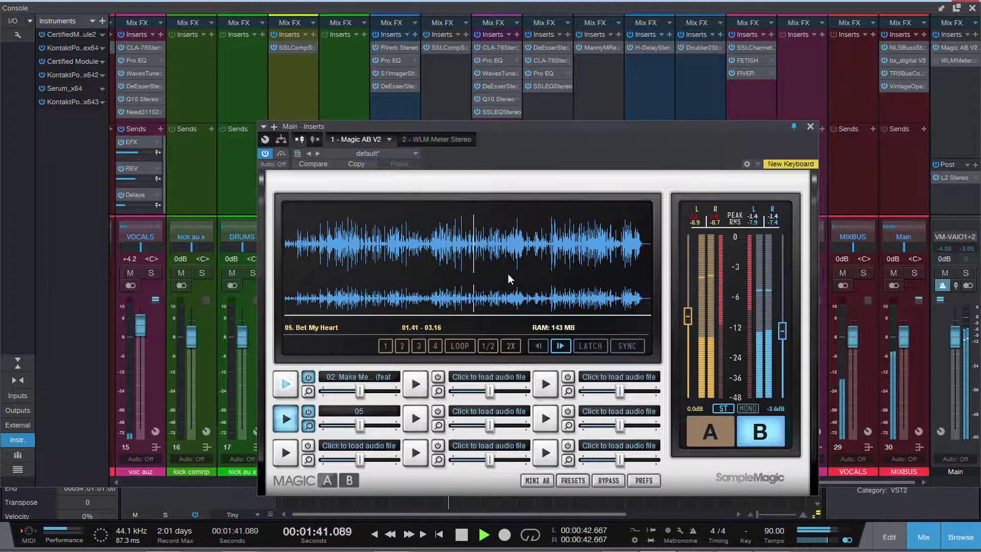
{"action": "left_click", "coordinate": [427, 246]}
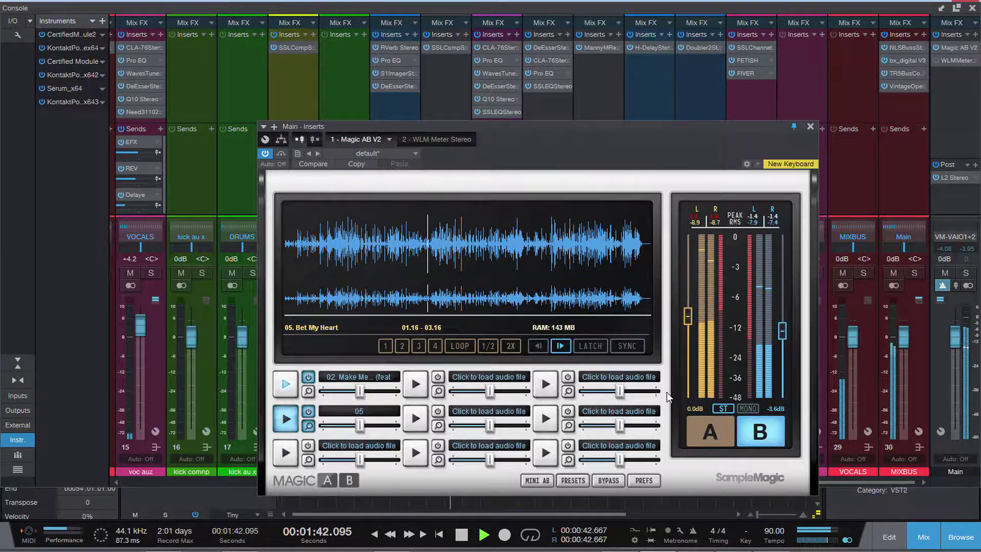
{"action": "left_click", "coordinate": [713, 433]}
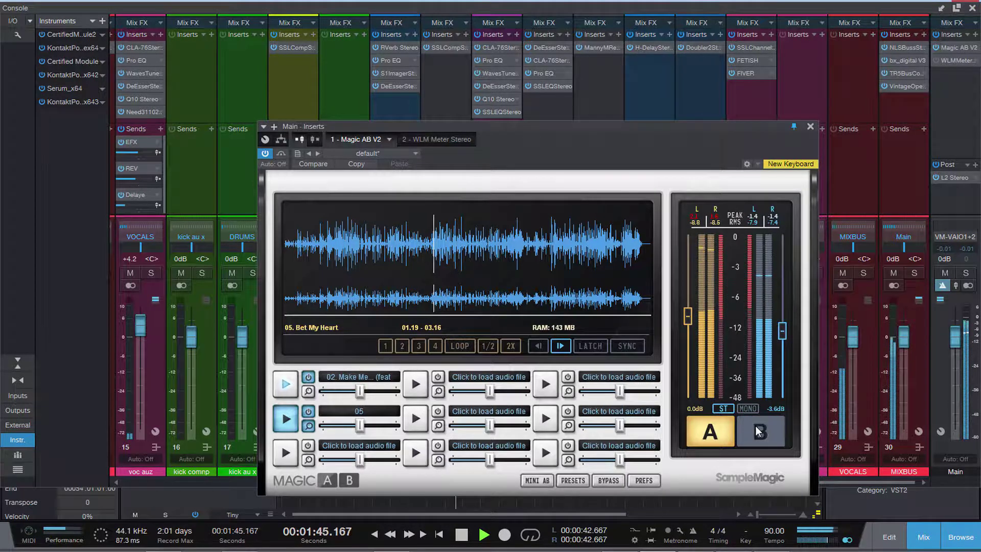
{"action": "left_click", "coordinate": [761, 431]}
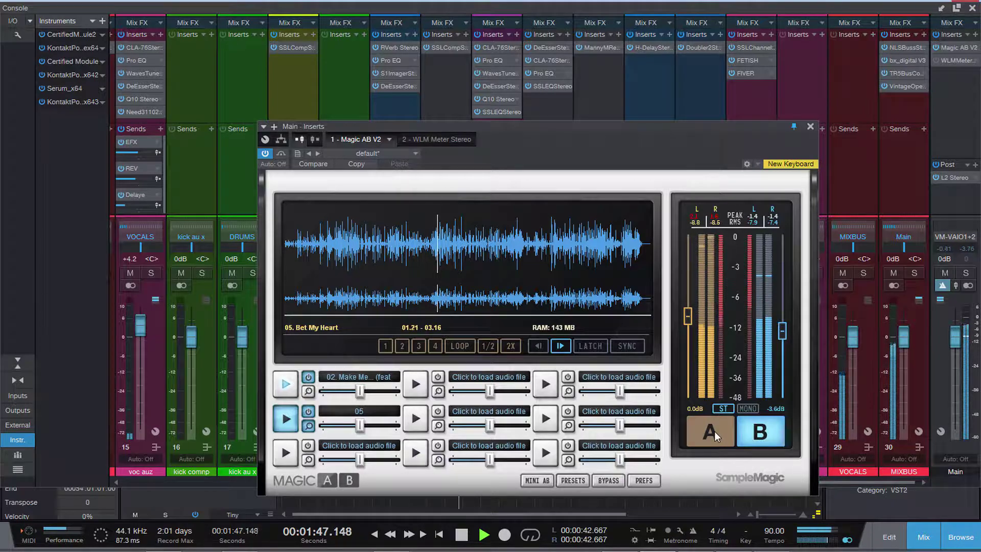
{"action": "left_click", "coordinate": [715, 432]}
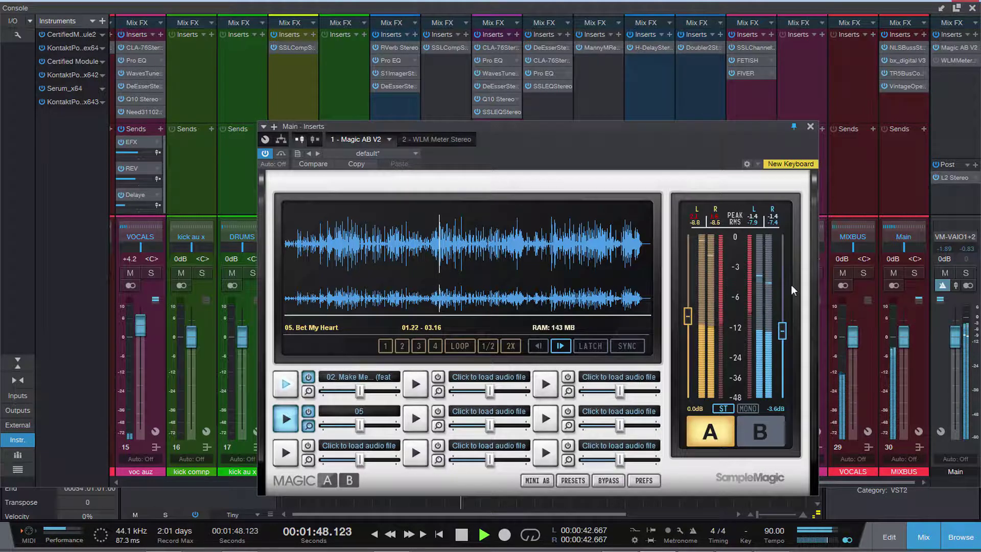
{"action": "left_click", "coordinate": [810, 126]}
{"action": "key", "text": "space"}
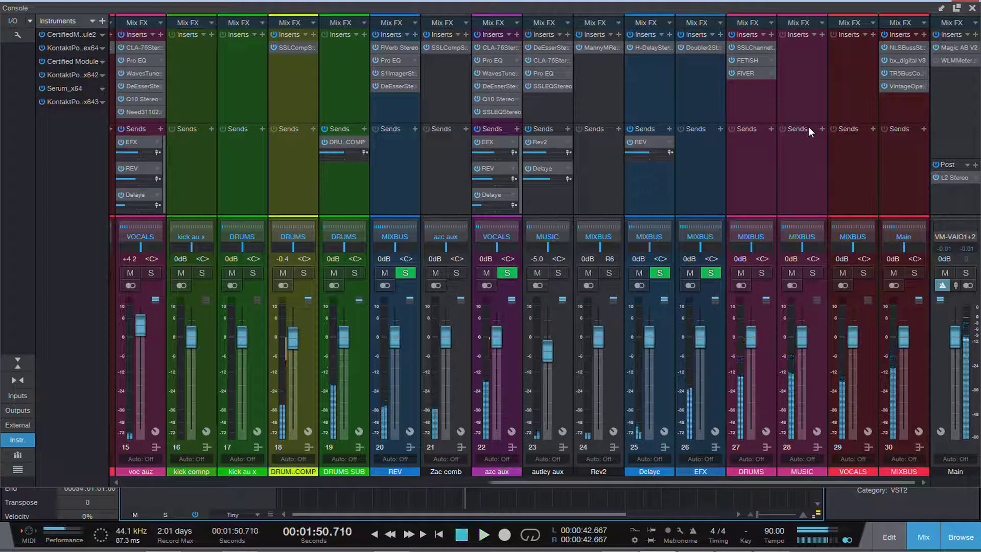
Inspect the Main channel's L2 Stereo limiter and the stereo width in the MIXBUS's bx_digital V3, closing each window
{"action": "left_click", "coordinate": [957, 179]}
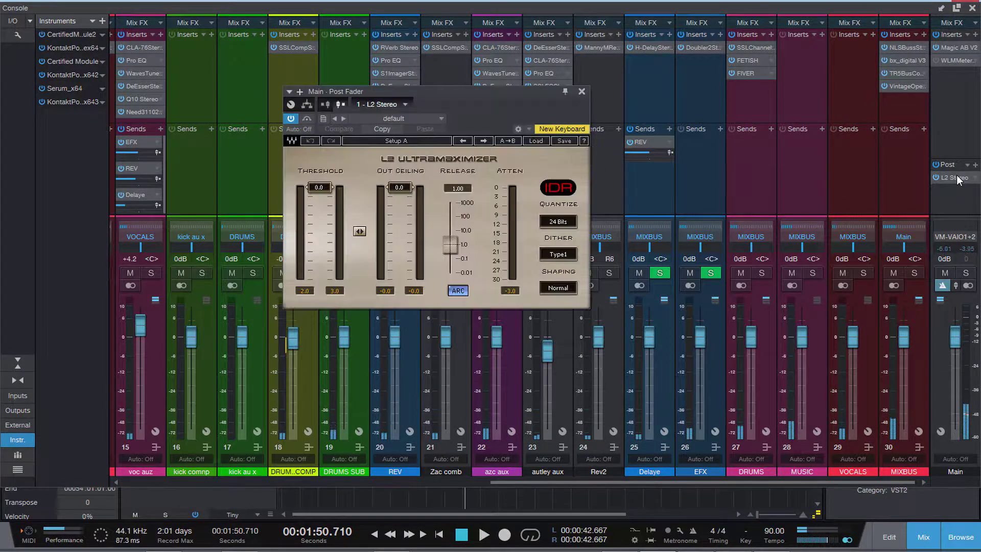
{"action": "left_click", "coordinate": [582, 91]}
{"action": "left_click", "coordinate": [900, 60]}
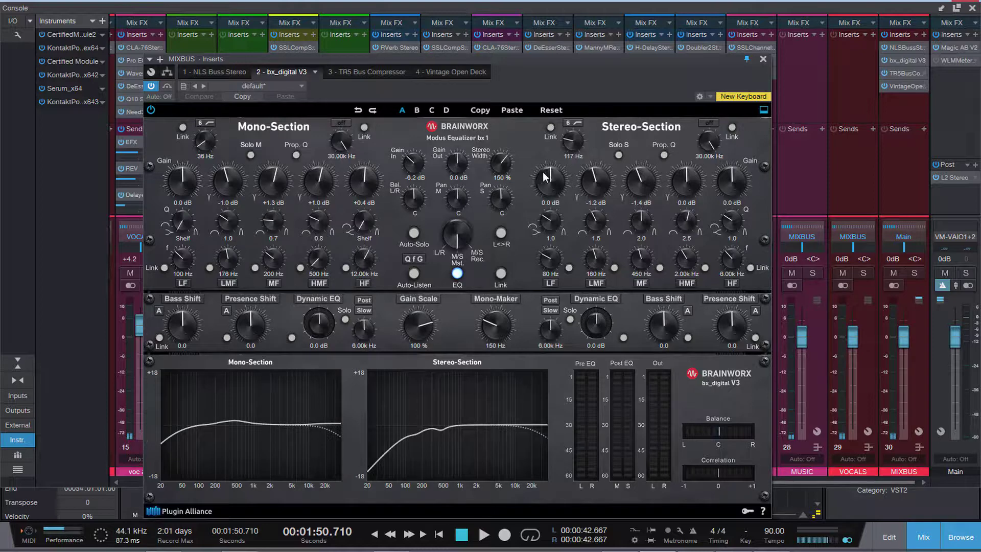
{"action": "left_click_drag", "start_coordinate": [503, 170], "coordinate": [503, 173]}
{"action": "left_click", "coordinate": [764, 59]}
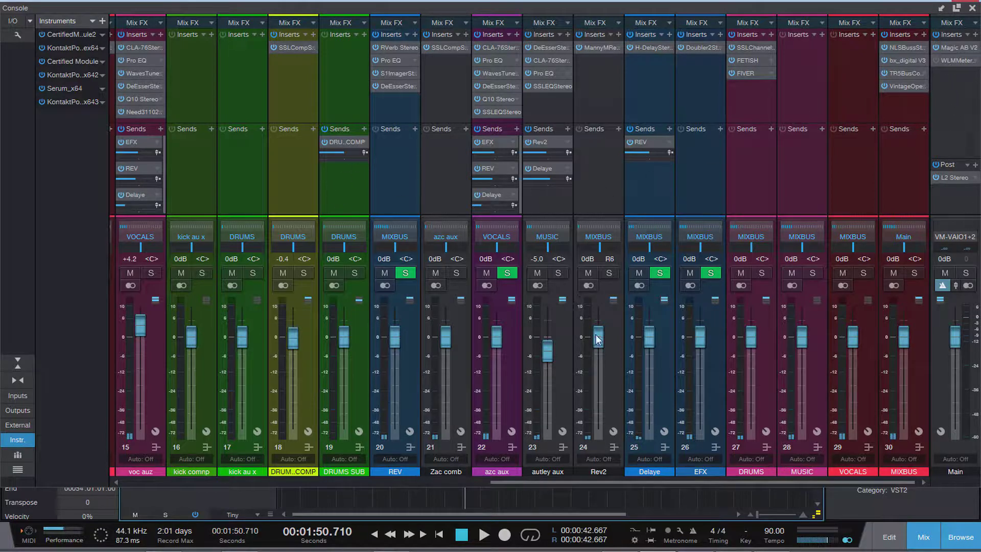
Close the console, briefly play the mix from 00:00:48.000, and open the kick's SSLChannel Stereo insert
{"action": "left_click", "coordinate": [610, 391]}
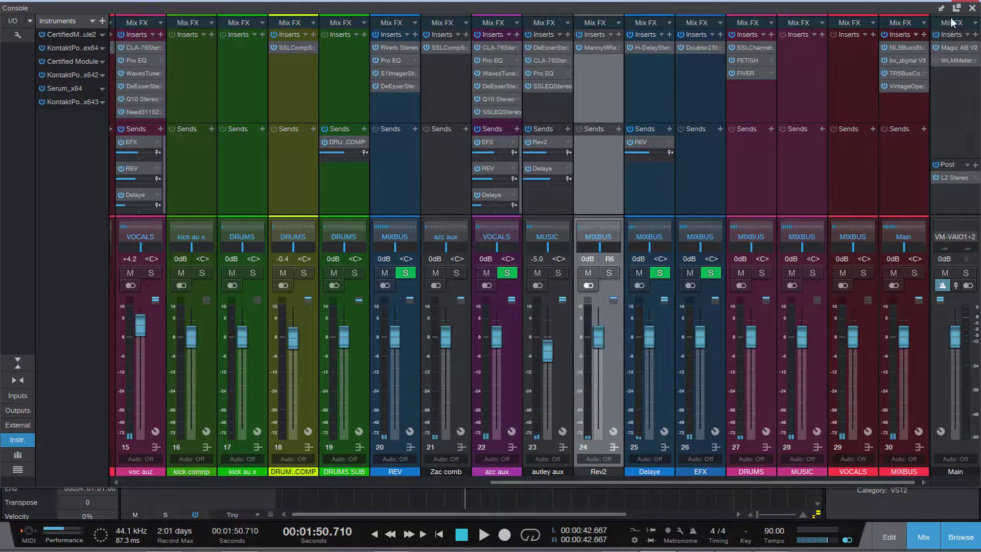
{"action": "left_click", "coordinate": [974, 10]}
{"action": "left_click", "coordinate": [359, 62]}
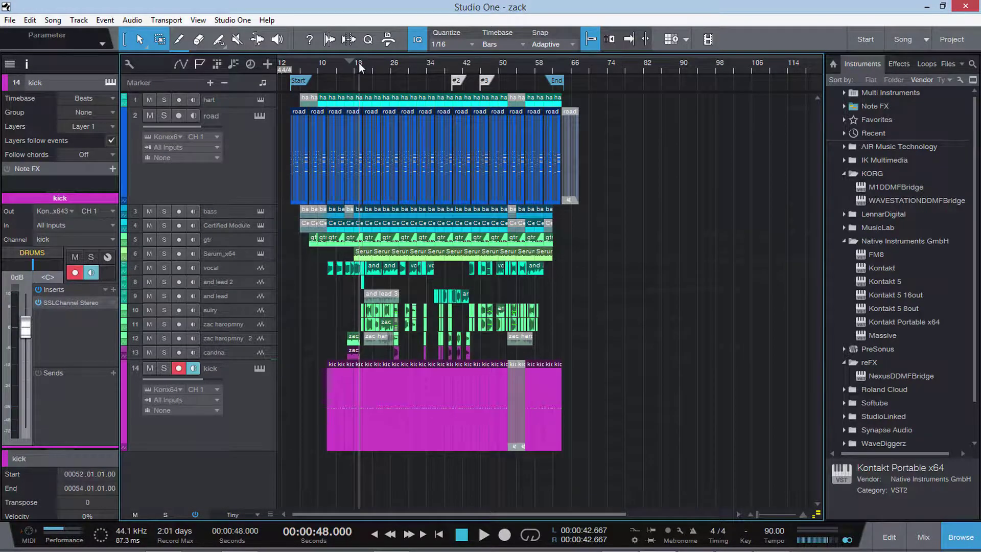
{"action": "key", "text": "space"}
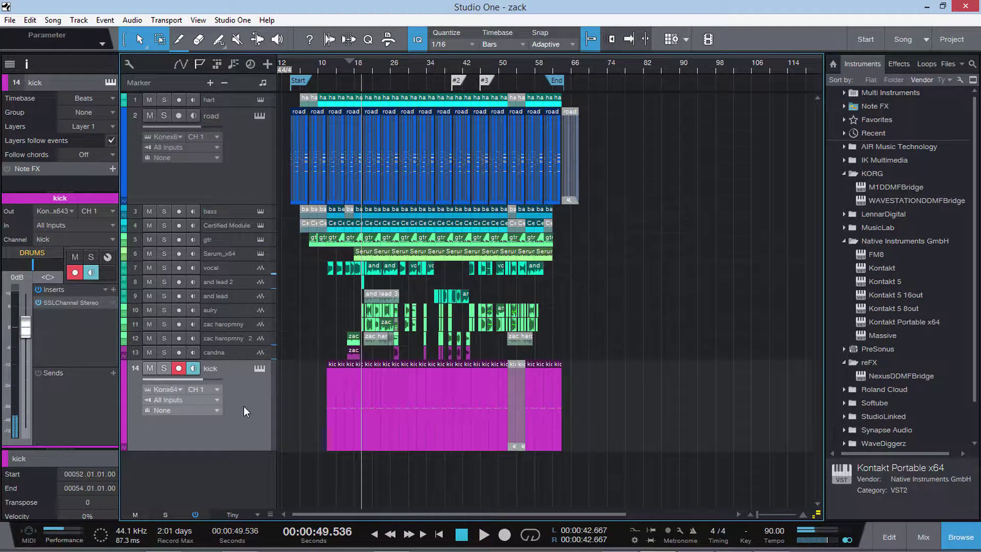
{"action": "left_click", "coordinate": [60, 302]}
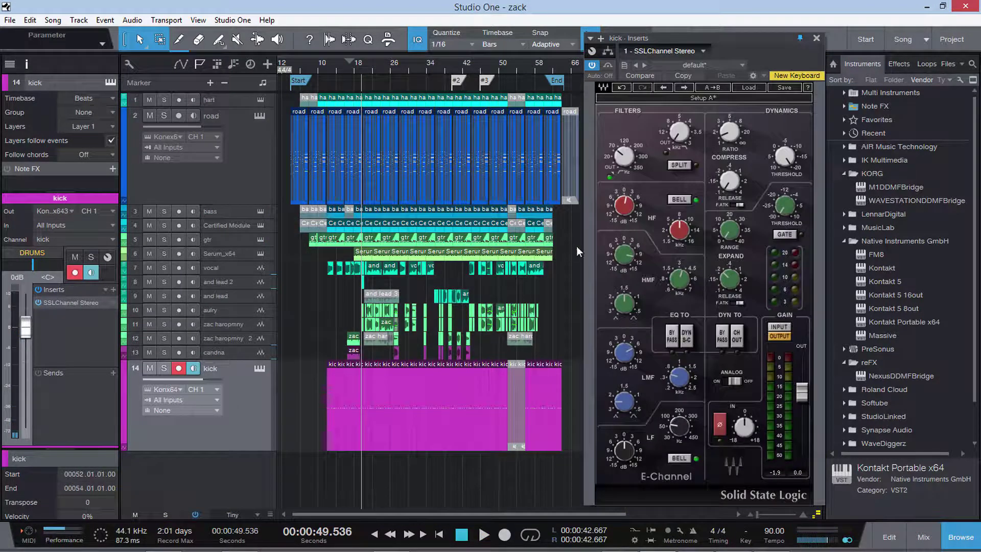
Close the kick's SSLChannel Stereo window and briefly audition the Certified Module track in solo, turning its solo off after playback
{"action": "left_click", "coordinate": [817, 38]}
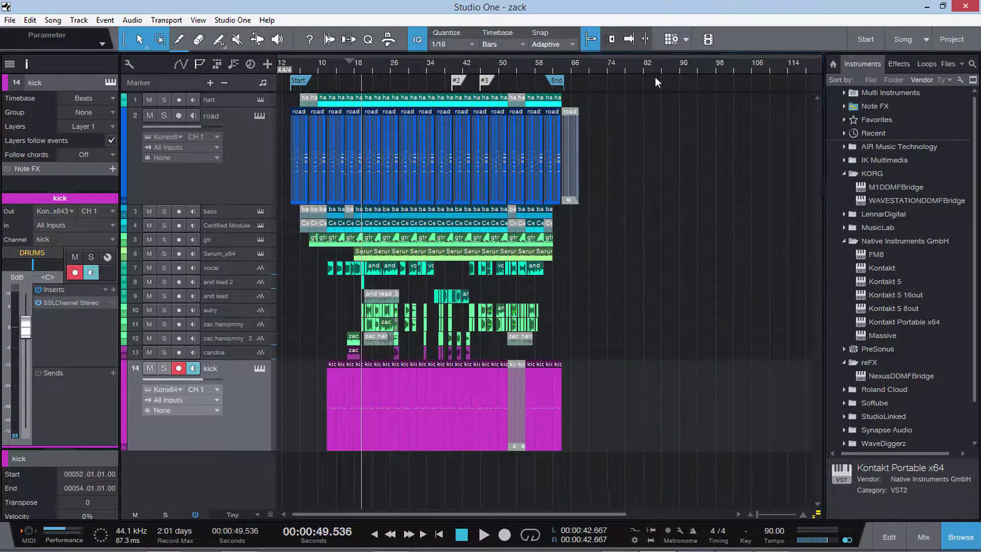
{"action": "left_click", "coordinate": [166, 225]}
{"action": "key", "text": "space"}
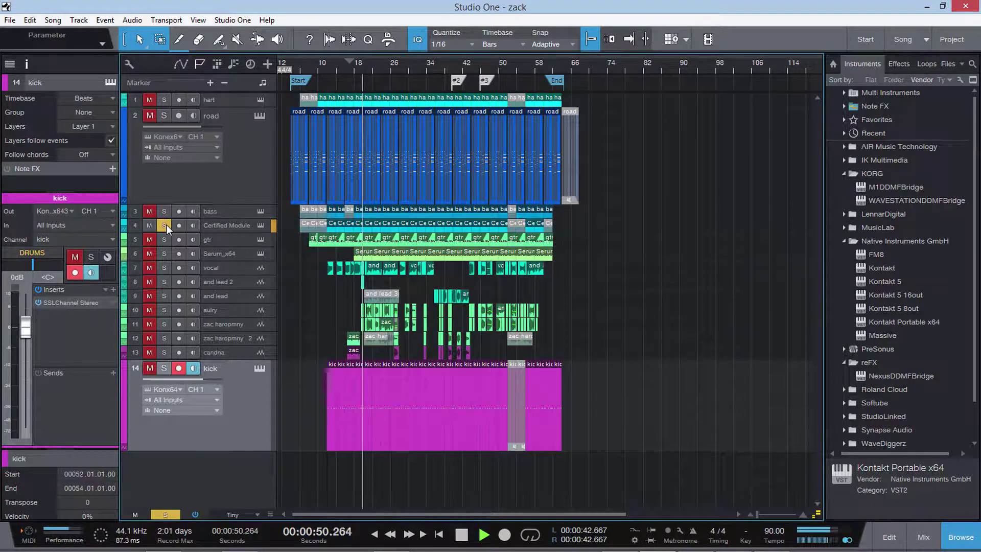
{"action": "key", "text": "space"}
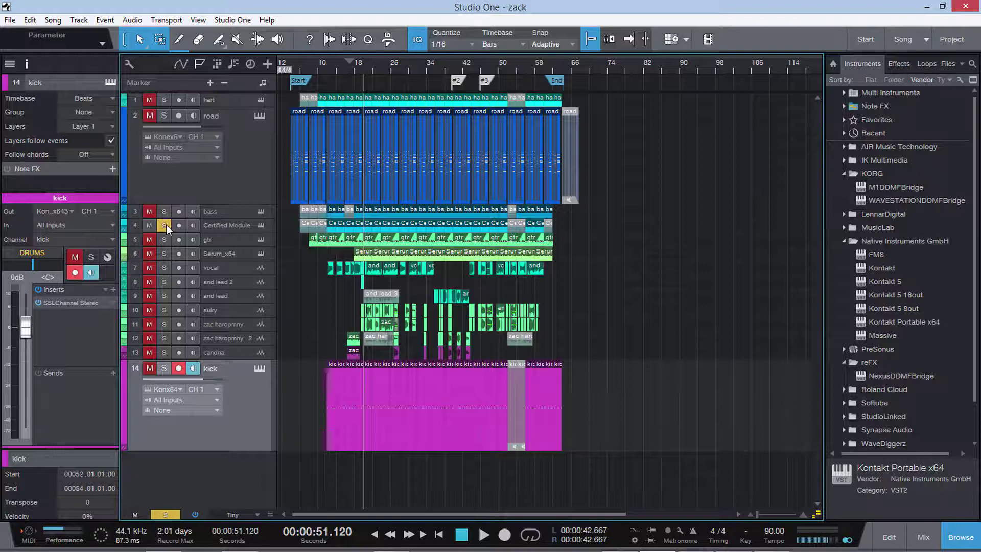
{"action": "left_click", "coordinate": [167, 225]}
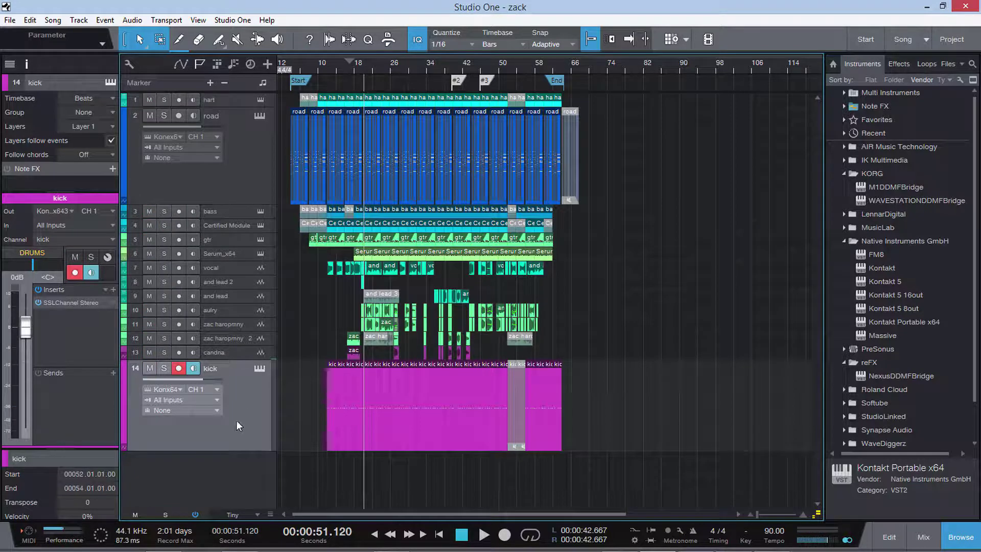
Inspect the MIXBUS channel's Vintage Open Deck insert in the console, closing the plug-in window and the console
{"action": "left_click", "coordinate": [924, 537]}
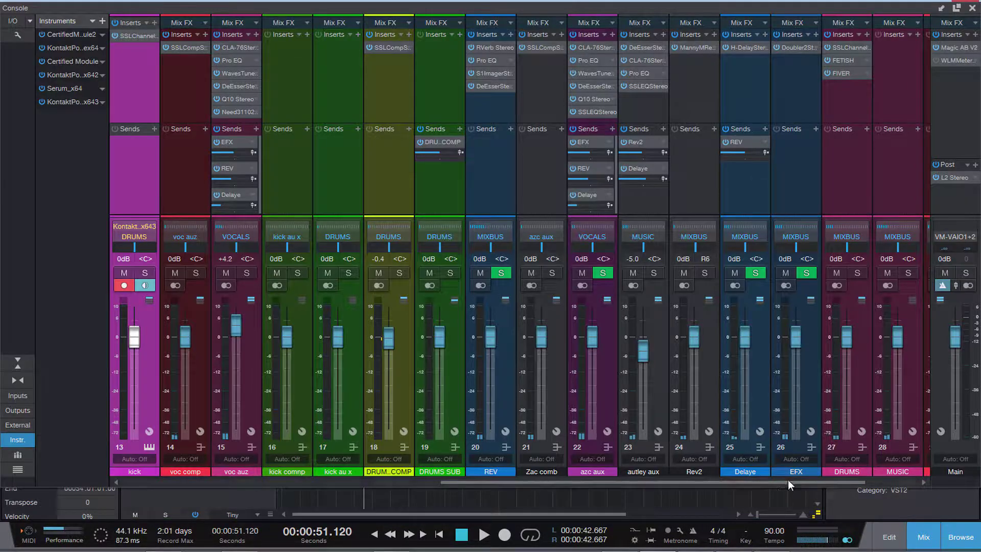
{"action": "left_click_drag", "start_coordinate": [788, 480], "coordinate": [895, 479]}
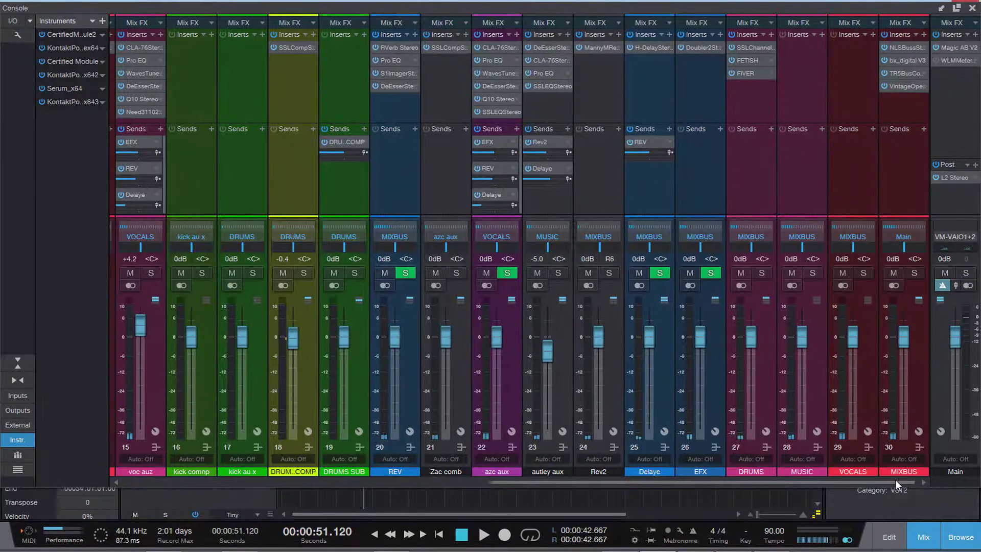
{"action": "left_click", "coordinate": [902, 85]}
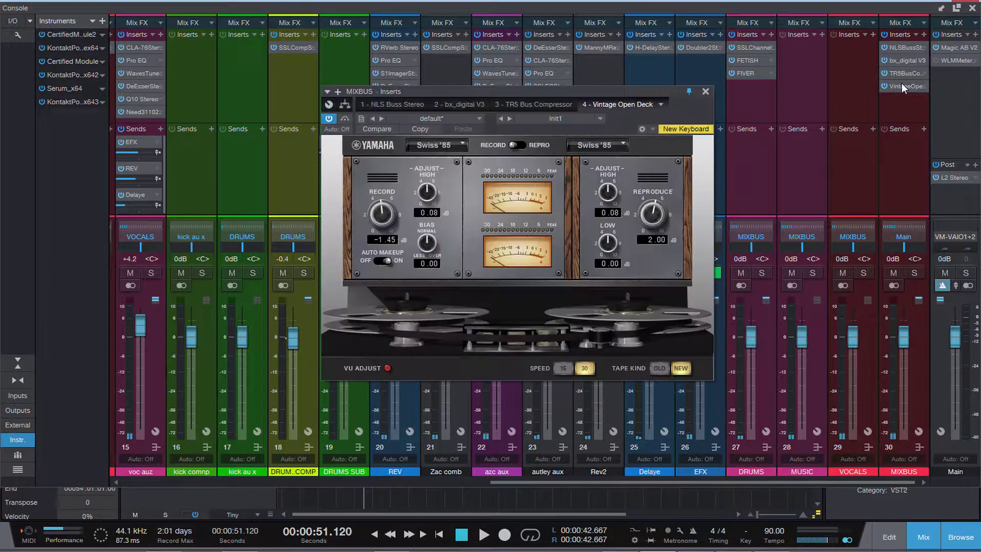
{"action": "left_click", "coordinate": [706, 92]}
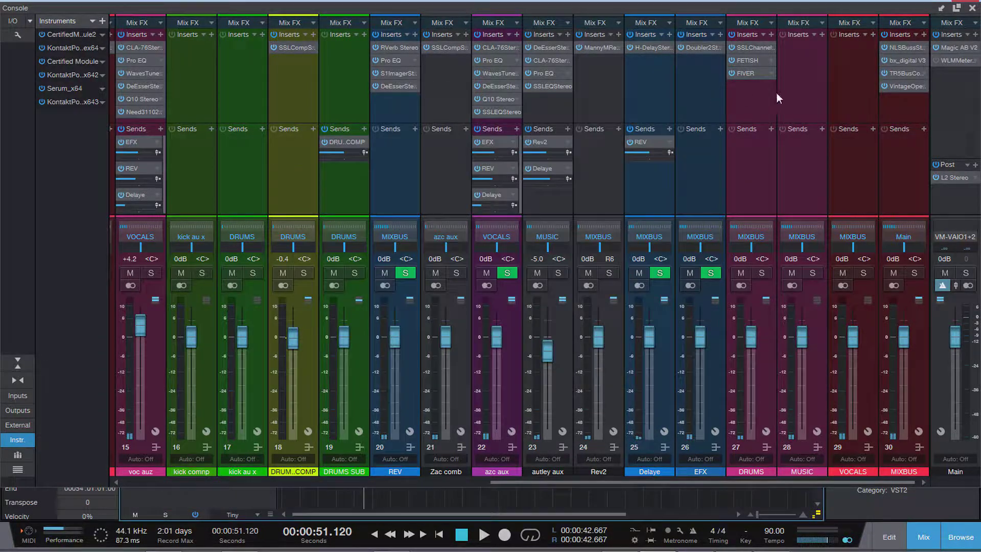
{"action": "left_click", "coordinate": [975, 9]}
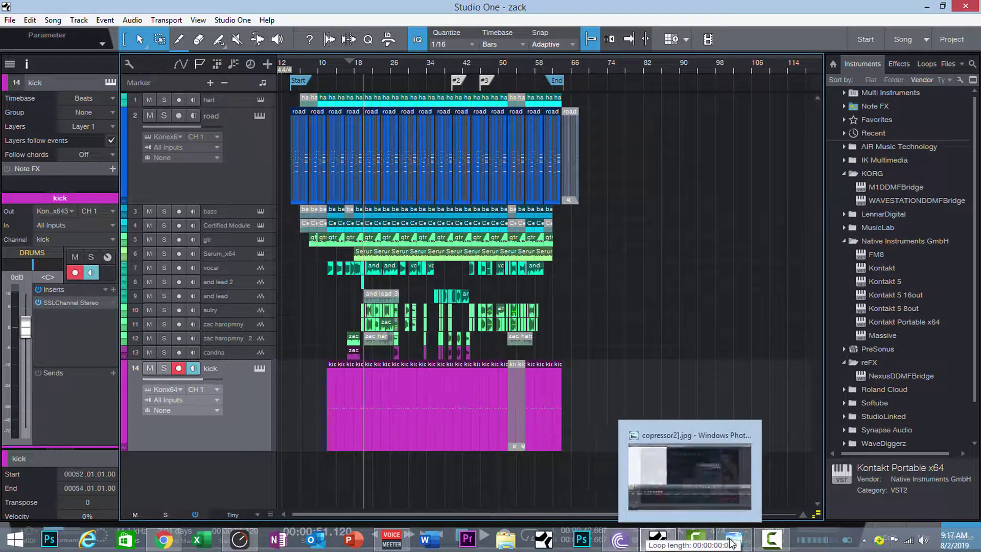
View copressor2].jpg in Windows Photo Viewer, and open the carbnival flyer folder under Pictures in File Explorer
{"action": "left_click", "coordinate": [731, 543]}
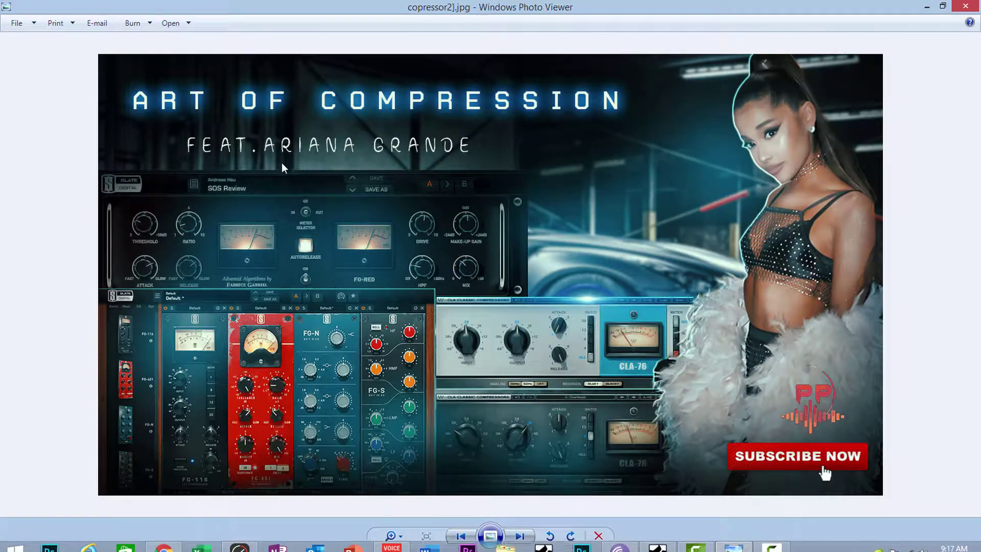
{"action": "mouse_move", "coordinate": [475, 546]}
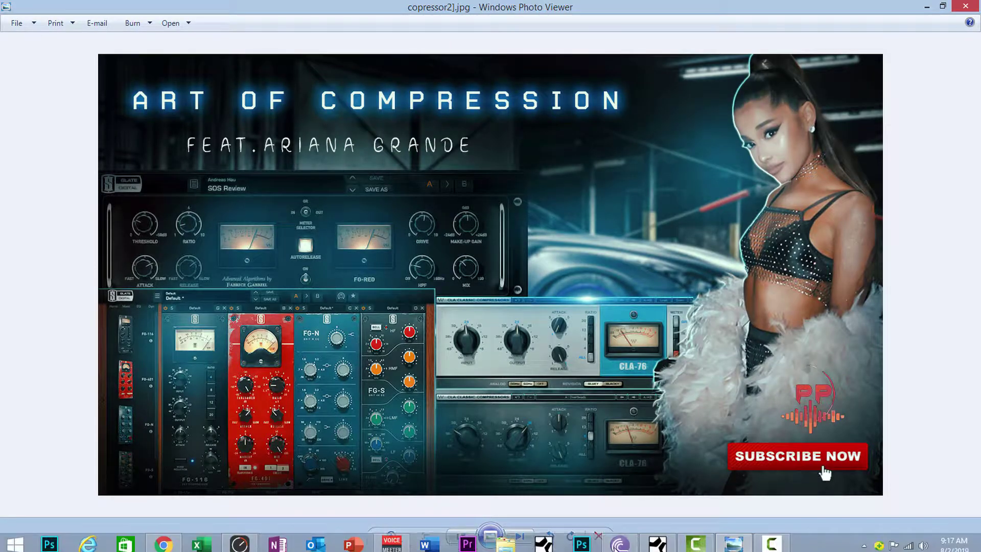
{"action": "left_click", "coordinate": [513, 540]}
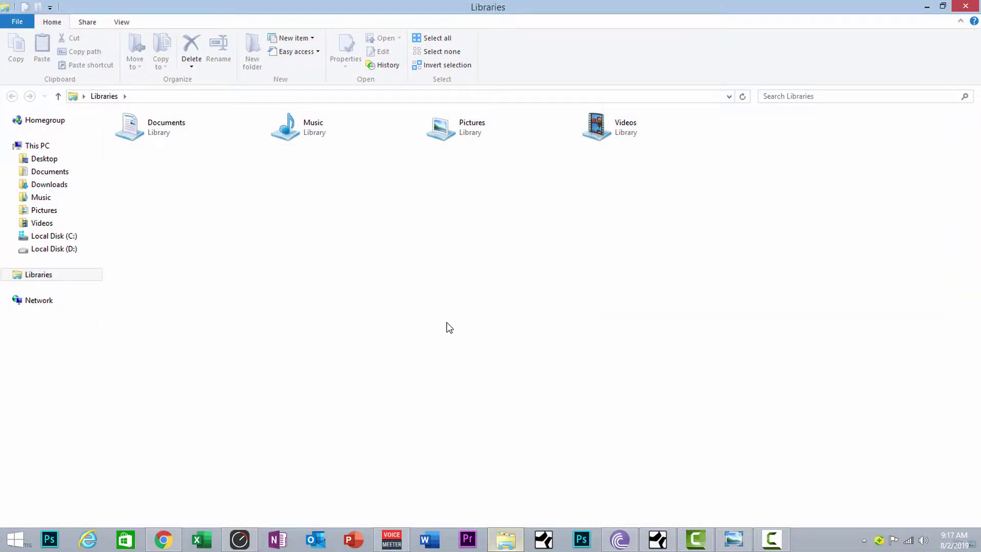
{"action": "left_click", "coordinate": [43, 210]}
{"action": "left_click", "coordinate": [137, 174]}
{"action": "double_click", "coordinate": [135, 173]}
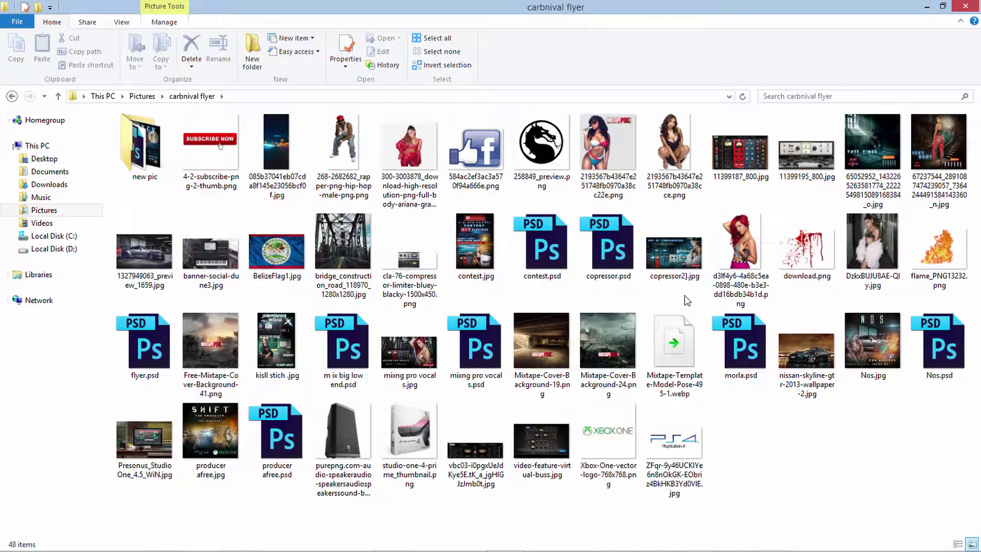
Preview the image mixng pro vocal s.jpg from the carbnival flyer folder and close the viewer
{"action": "right_click", "coordinate": [429, 352]}
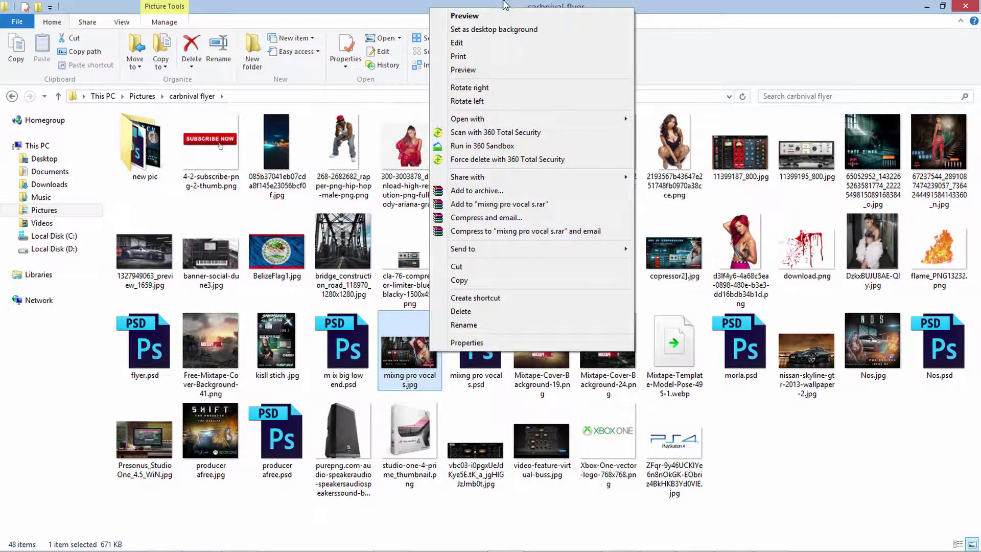
{"action": "left_click", "coordinate": [499, 14]}
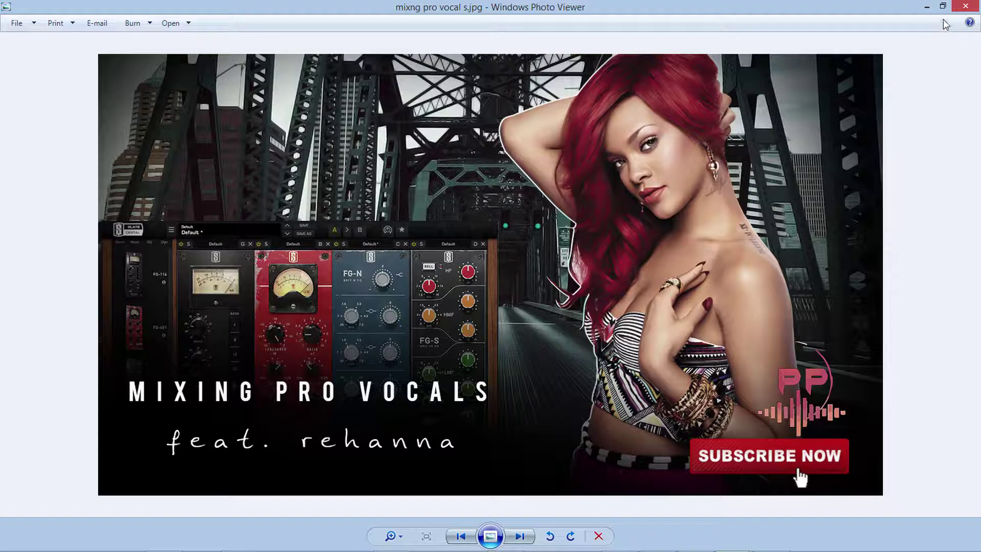
{"action": "left_click", "coordinate": [965, 6]}
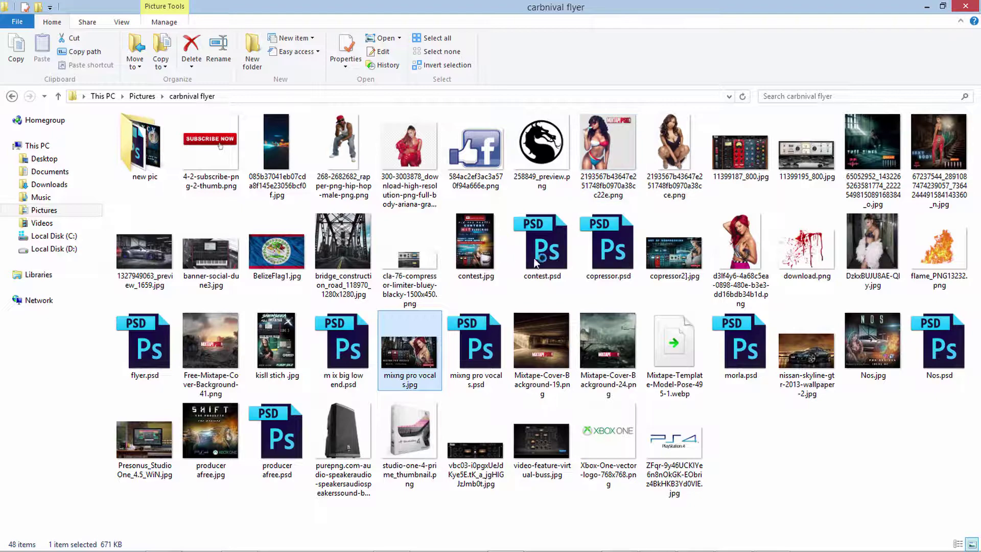
Preview contest.jpg, close its viewer, and minimize the remaining windows to return to Studio One
{"action": "right_click", "coordinate": [488, 211]}
{"action": "left_click", "coordinate": [532, 218]}
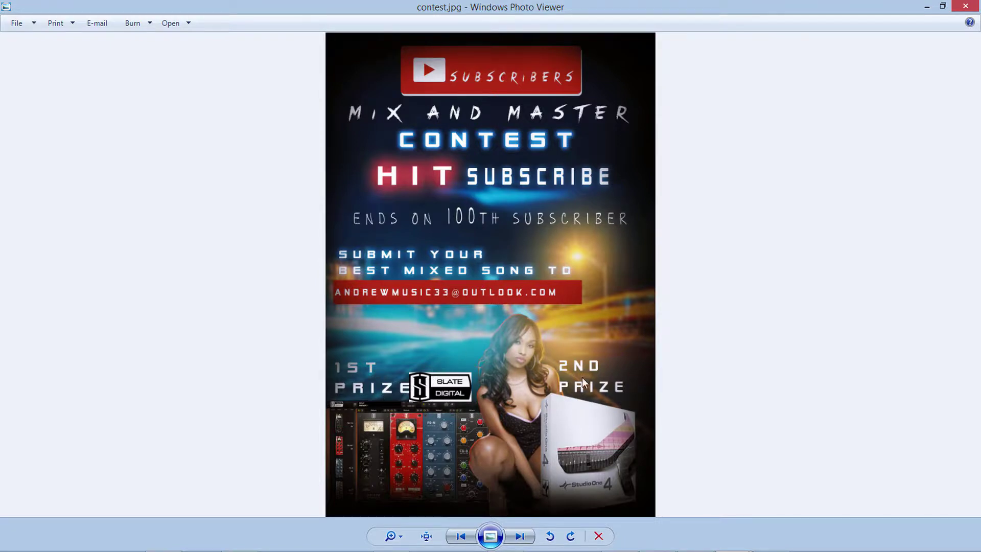
{"action": "left_click", "coordinate": [966, 6]}
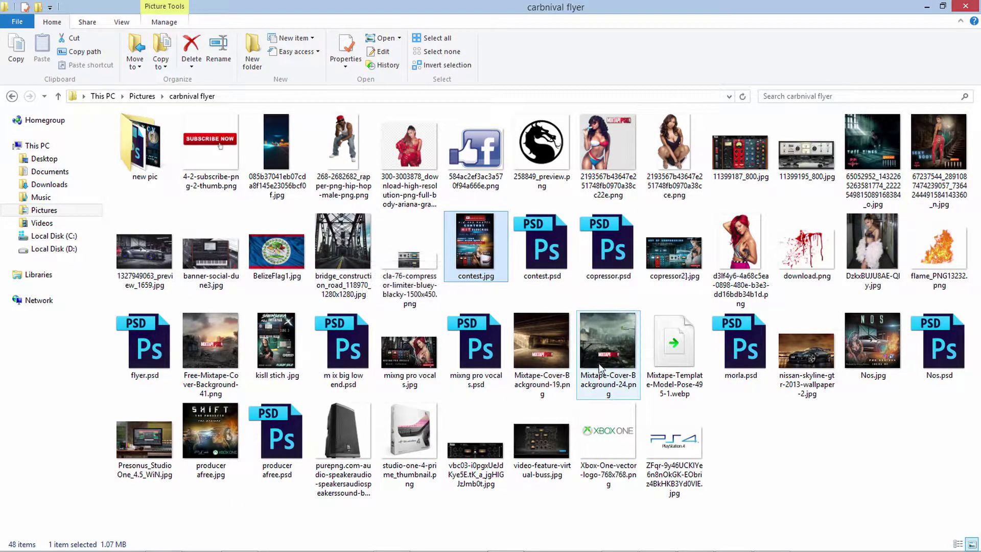
{"action": "left_click", "coordinate": [925, 10]}
{"action": "left_click", "coordinate": [927, 8]}
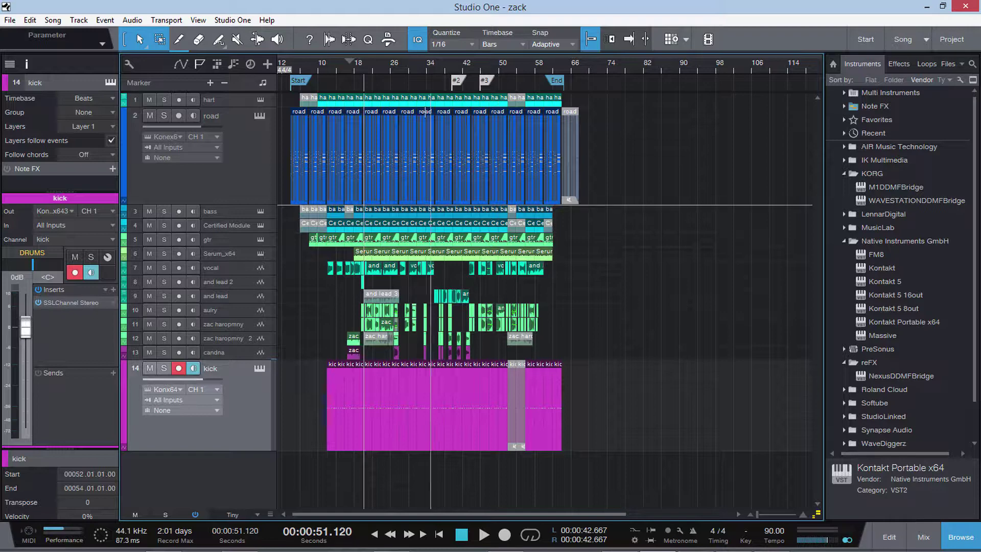
Reopen the console and inspect the voc auz channel's Waves Tune Real-Time Stereo insert, closing its window
{"action": "key", "text": "F3"}
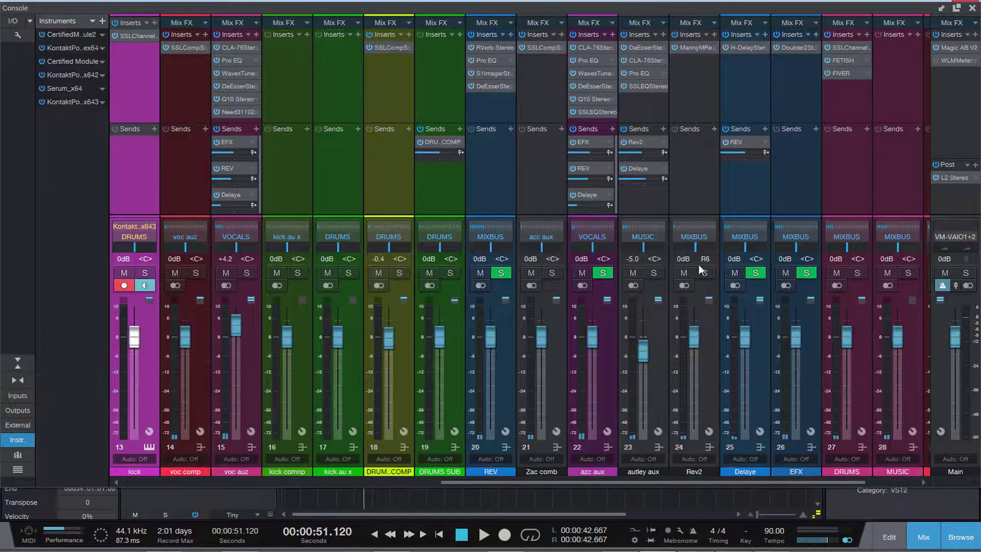
{"action": "left_click", "coordinate": [239, 73]}
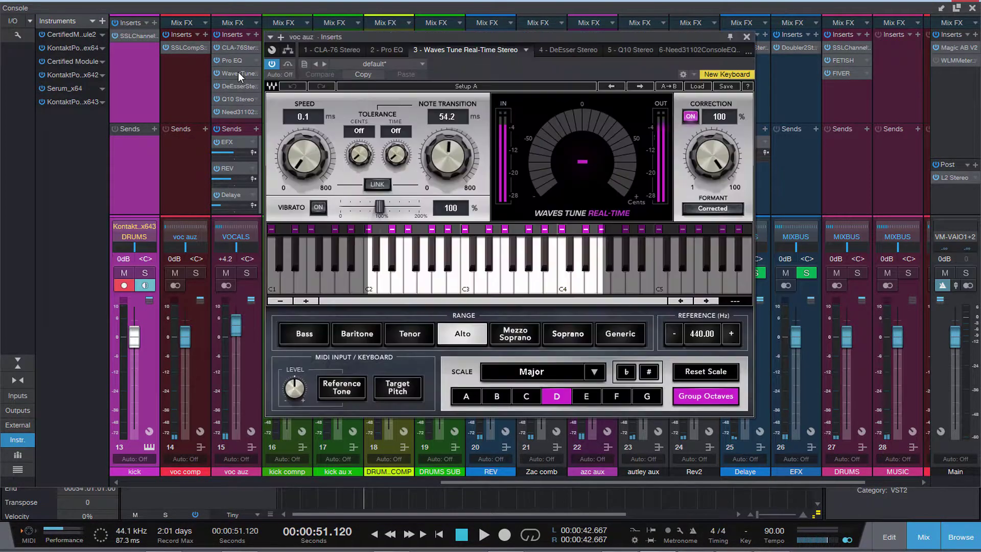
{"action": "left_click", "coordinate": [749, 35]}
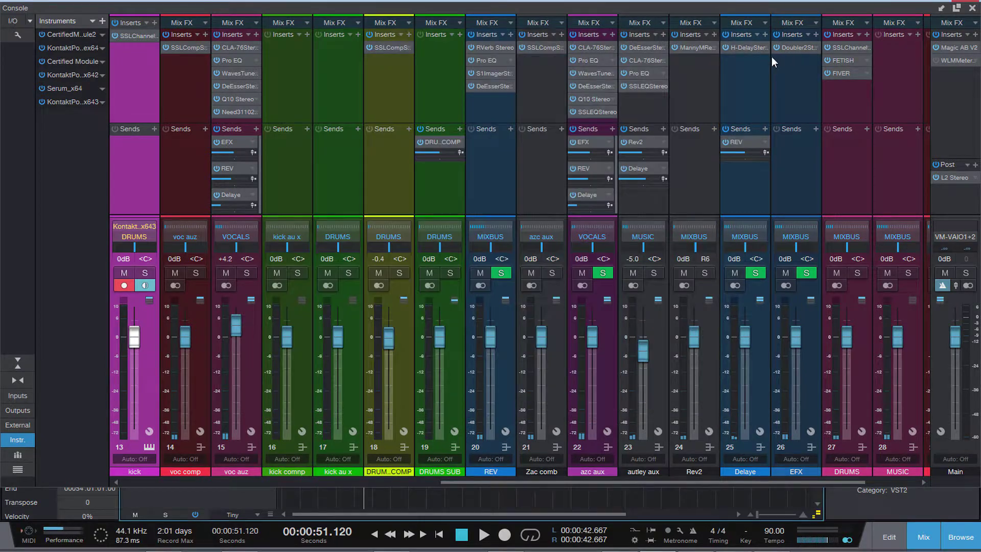
Inspect the REV channel's RVerb Stereo and DeEsser Stereo inserts, closing the plug-in window
{"action": "left_click", "coordinate": [223, 170]}
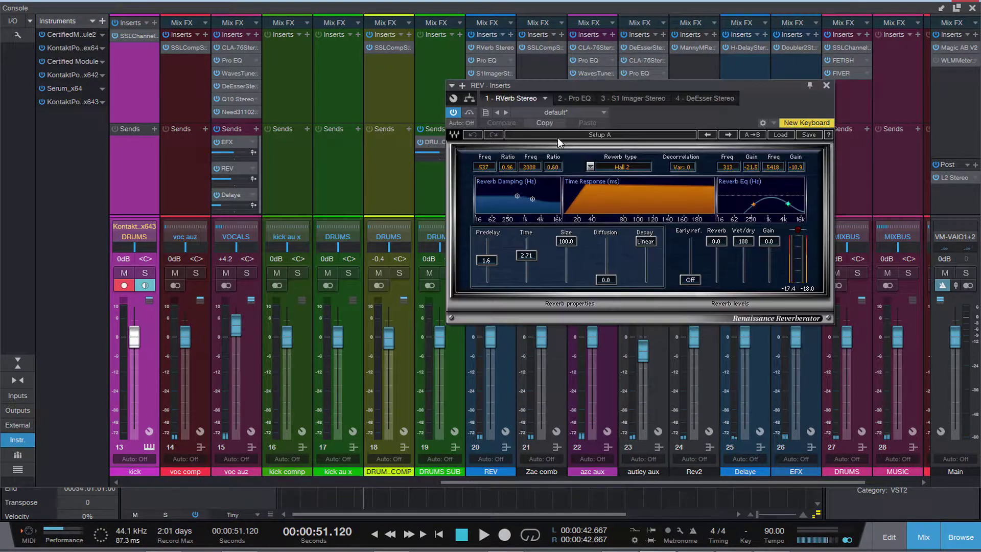
{"action": "left_click", "coordinate": [701, 99]}
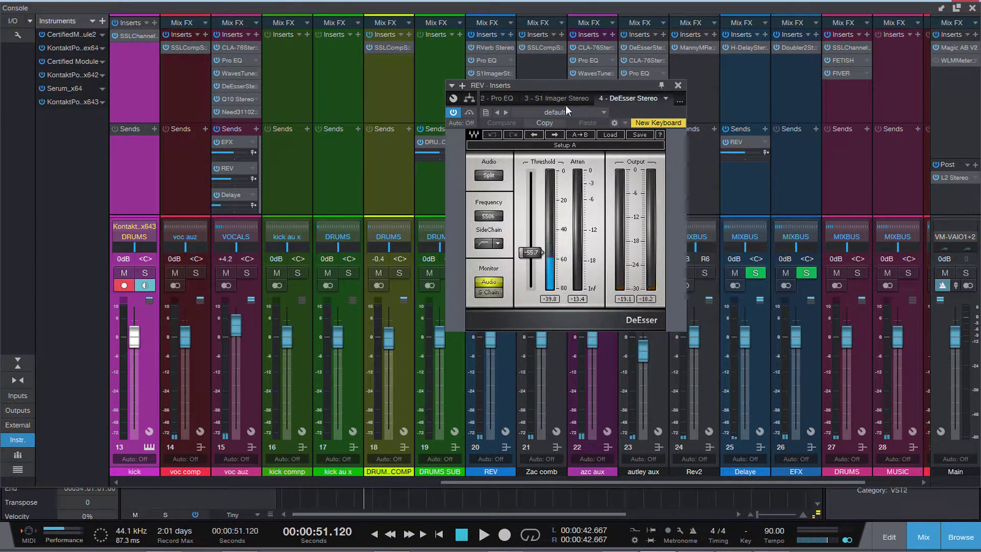
{"action": "left_click", "coordinate": [679, 86]}
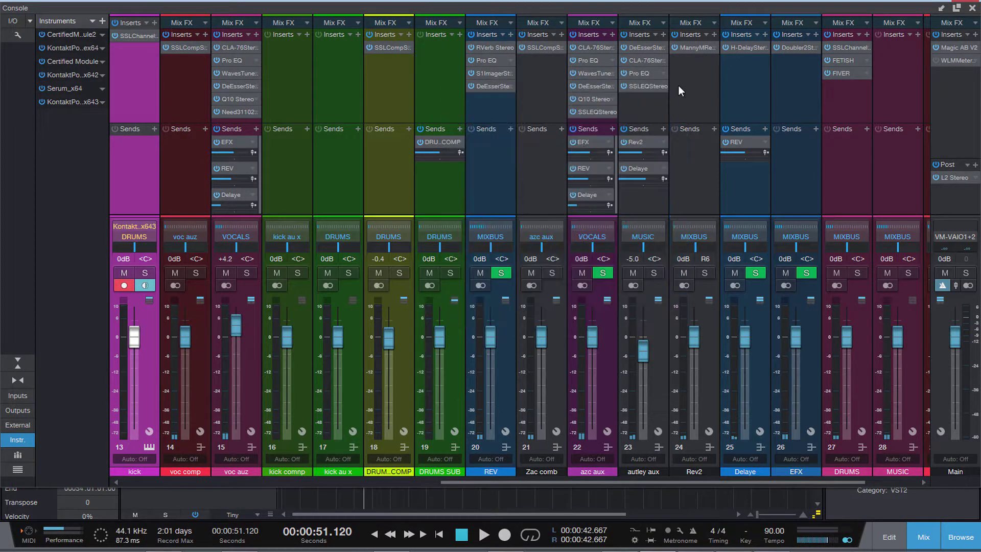
{"action": "left_click", "coordinate": [797, 474]}
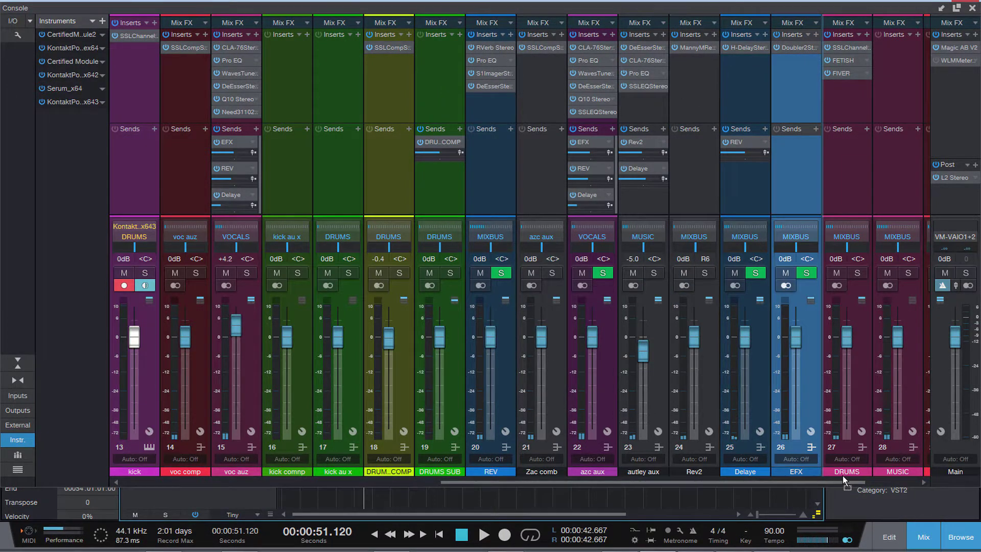
{"action": "left_click", "coordinate": [759, 406]}
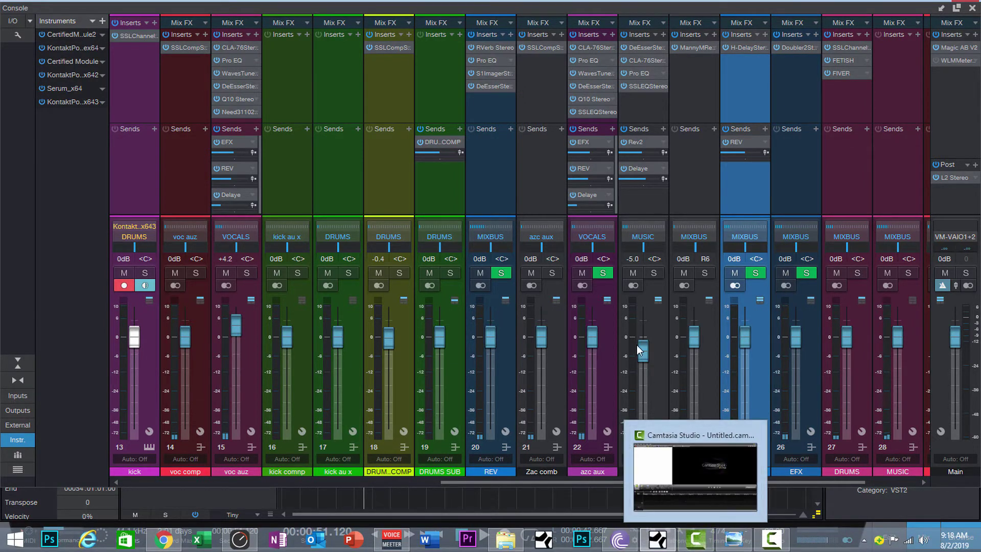